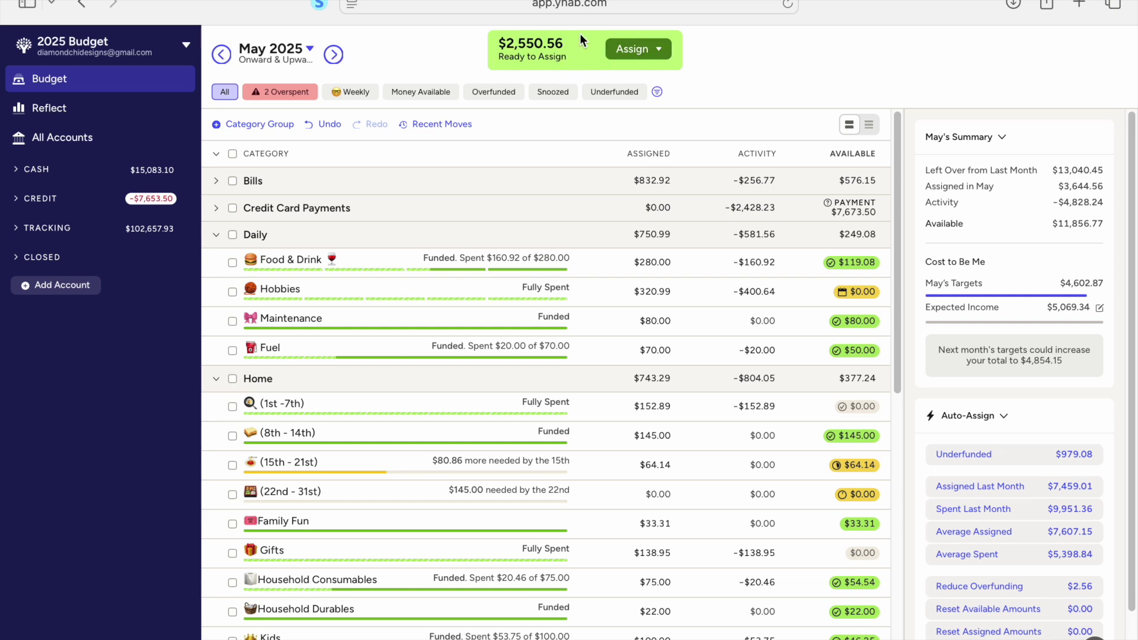
# Filter the budget to overspent categories and cover the Car Taxes overspending with Inflow: Ready to Assign
pyautogui.click(284, 92)
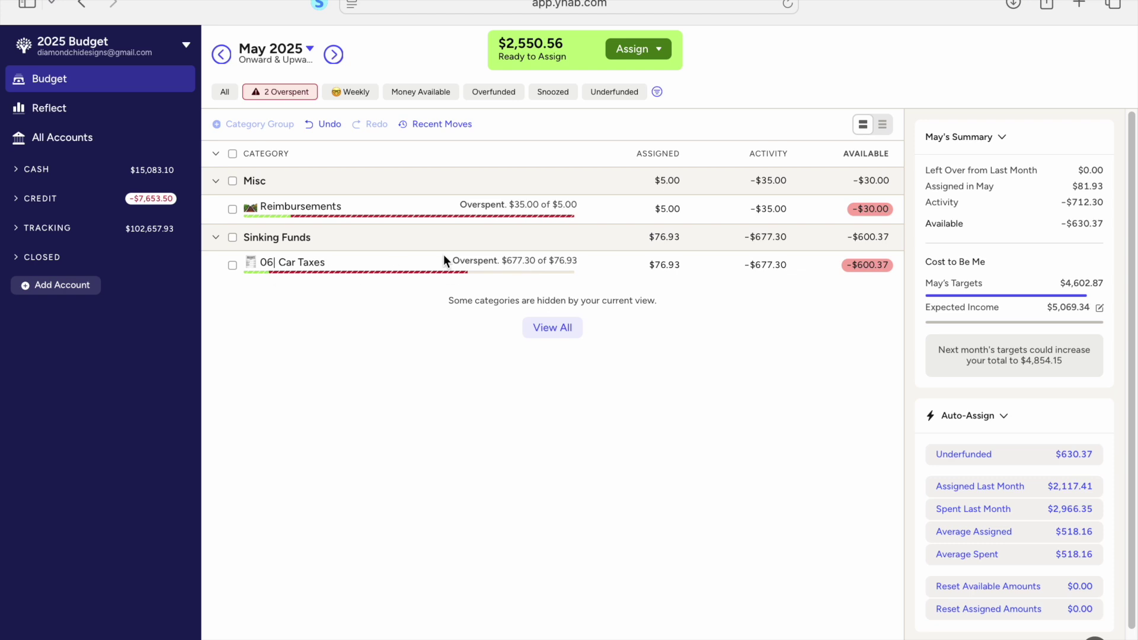
pyautogui.click(852, 267)
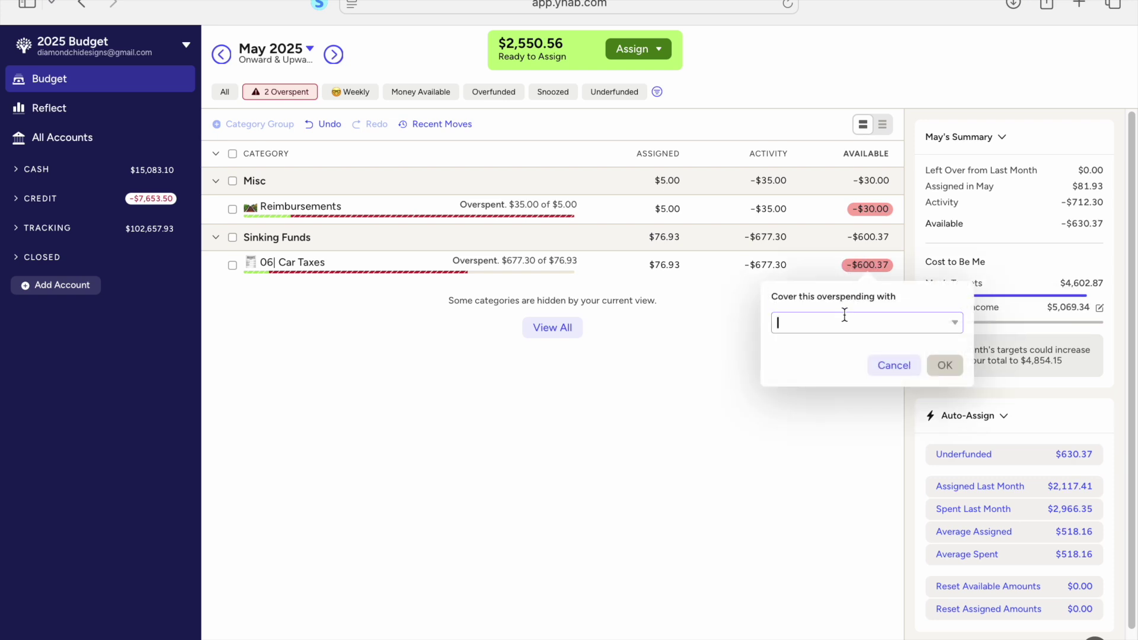
pyautogui.write('ready')
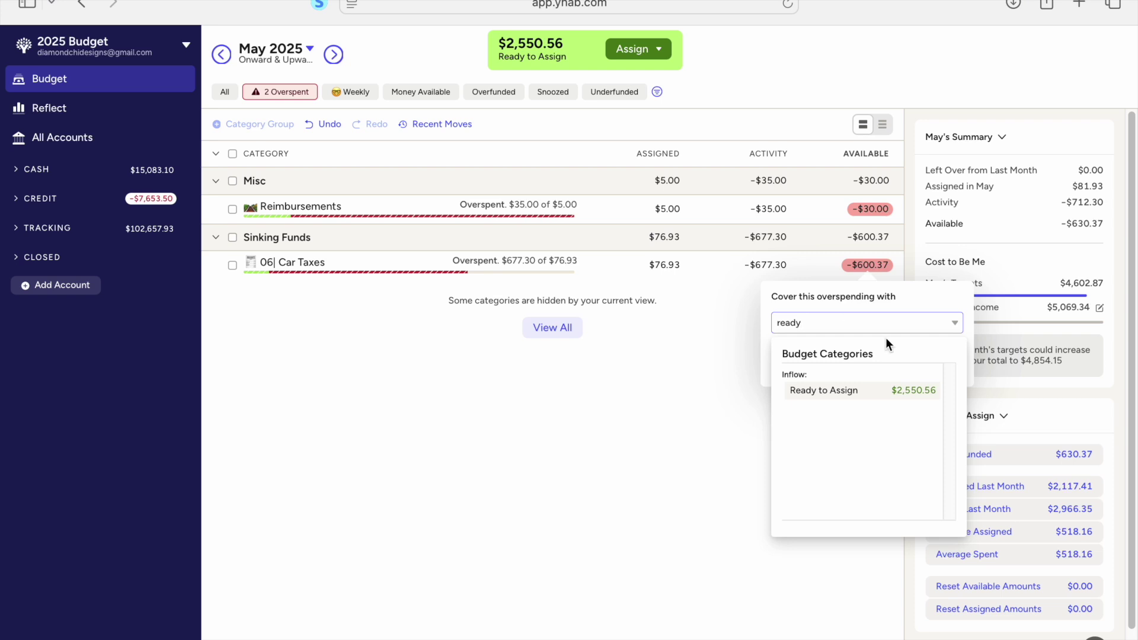
pyautogui.click(881, 387)
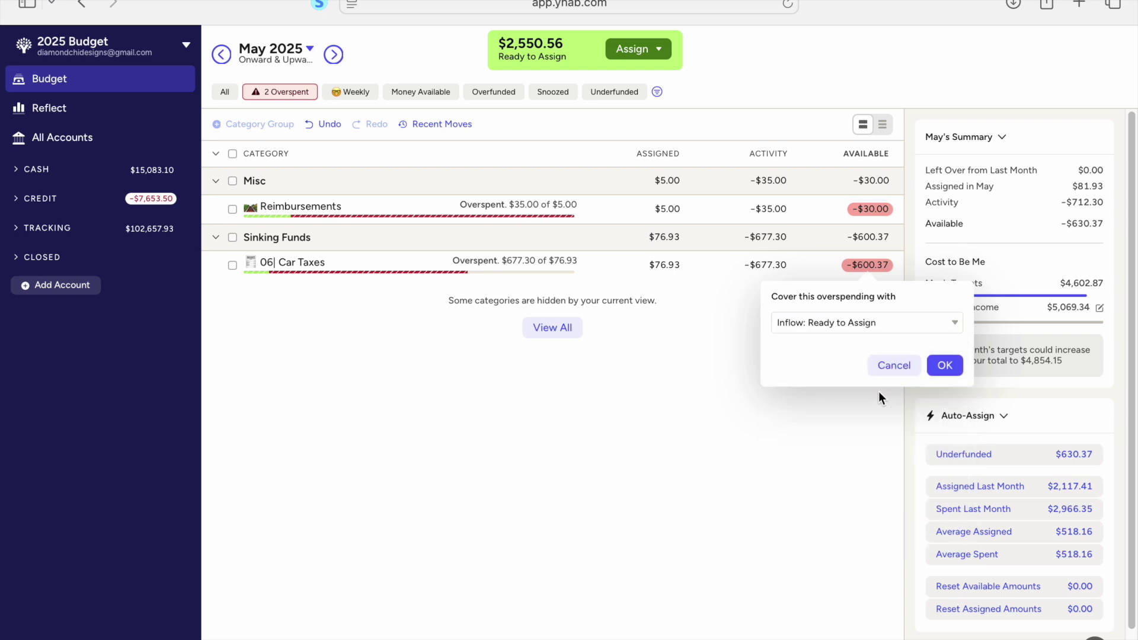
pyautogui.click(943, 366)
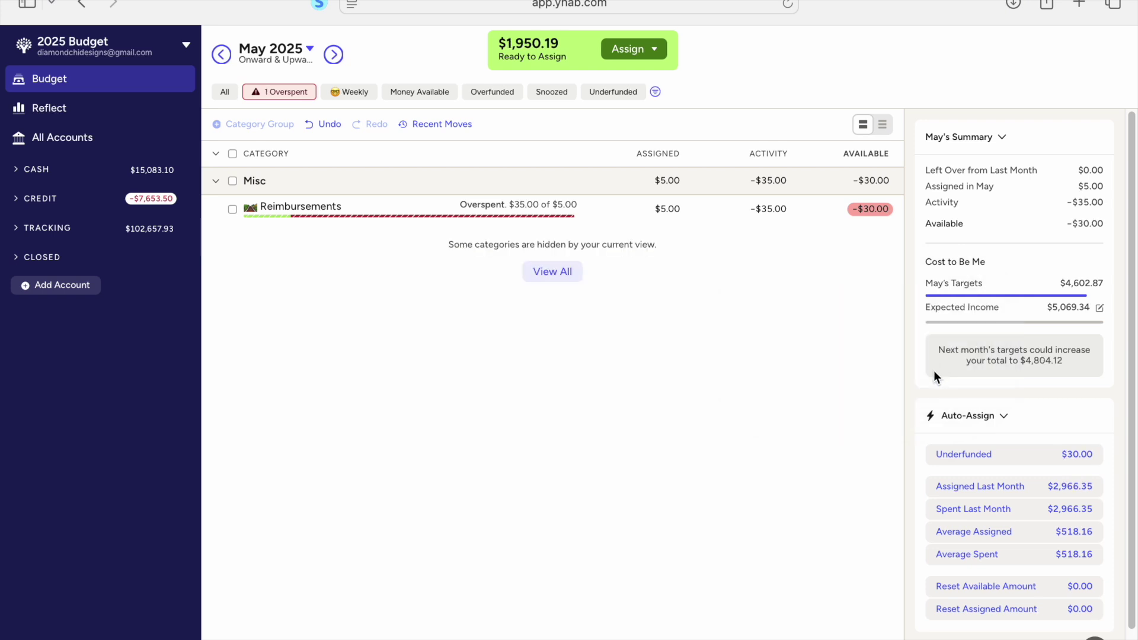
# Show all budget categories again and expand the Bills and Credit Card Payments groups
pyautogui.click(227, 98)
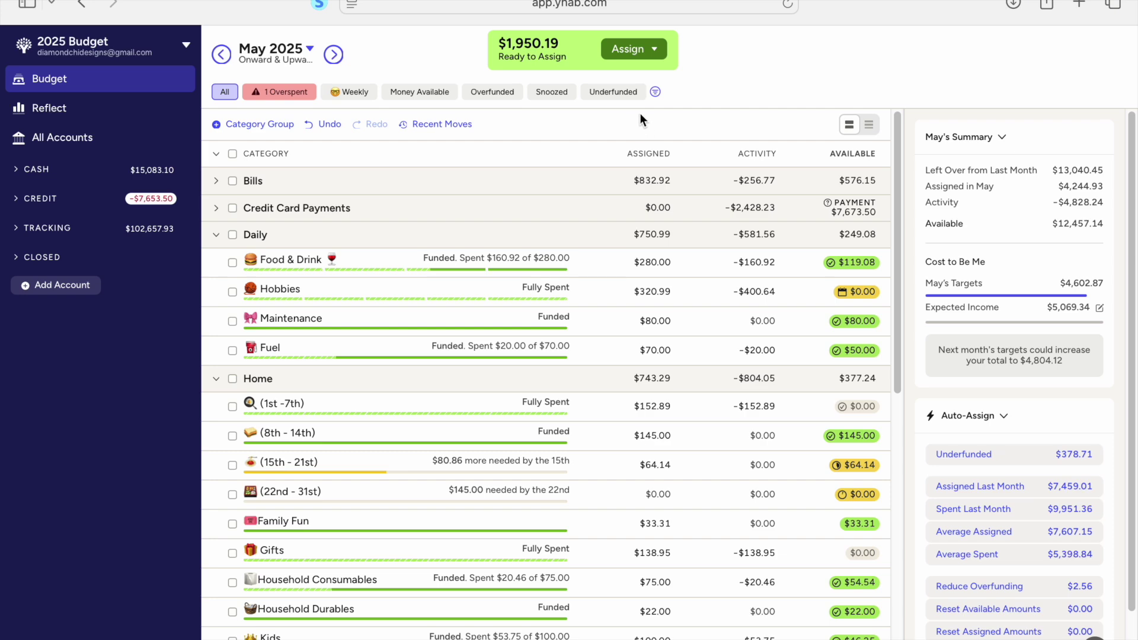
pyautogui.click(216, 208)
pyautogui.click(219, 185)
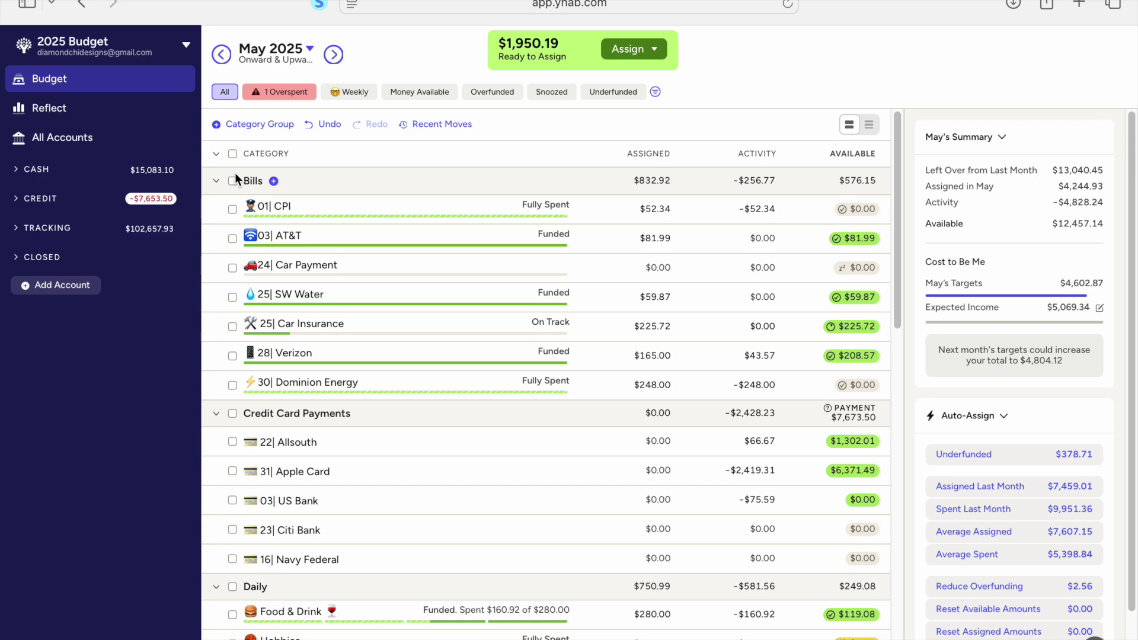
# Review the transactions of all accounts, sorted by inflow from largest to smallest
pyautogui.click(111, 145)
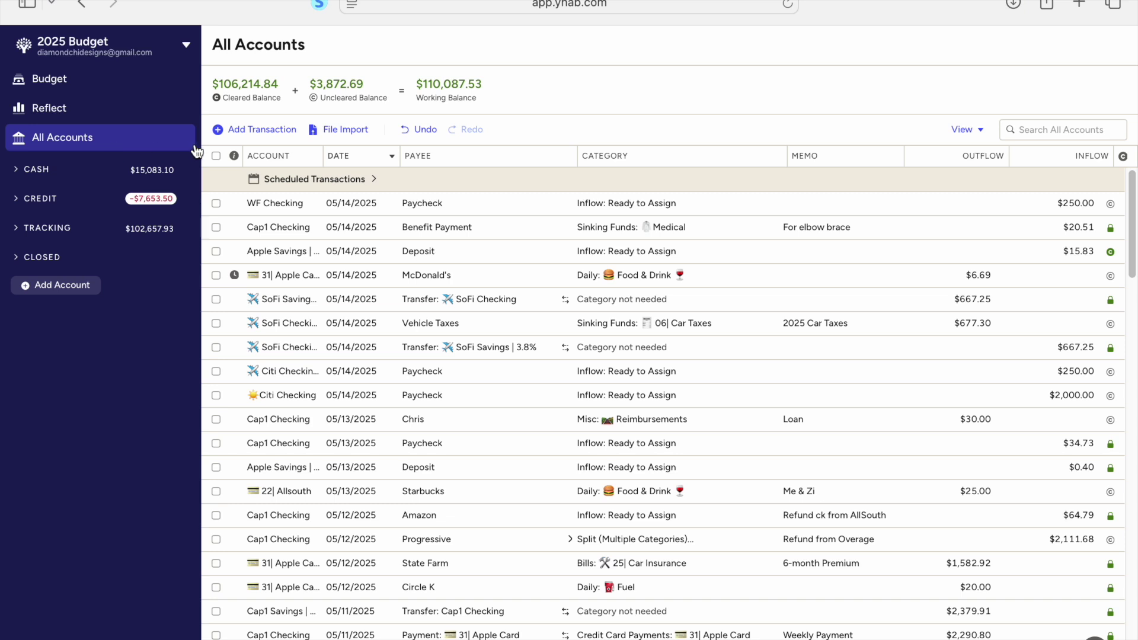
pyautogui.click(1074, 157)
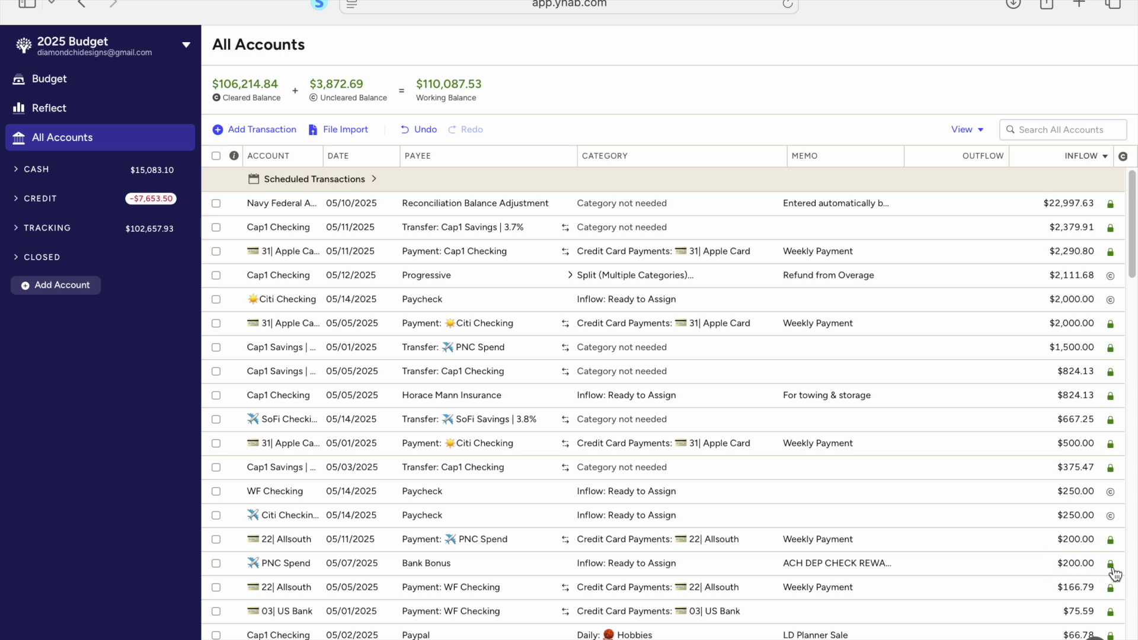
pyautogui.scroll(-1, 970, 559)
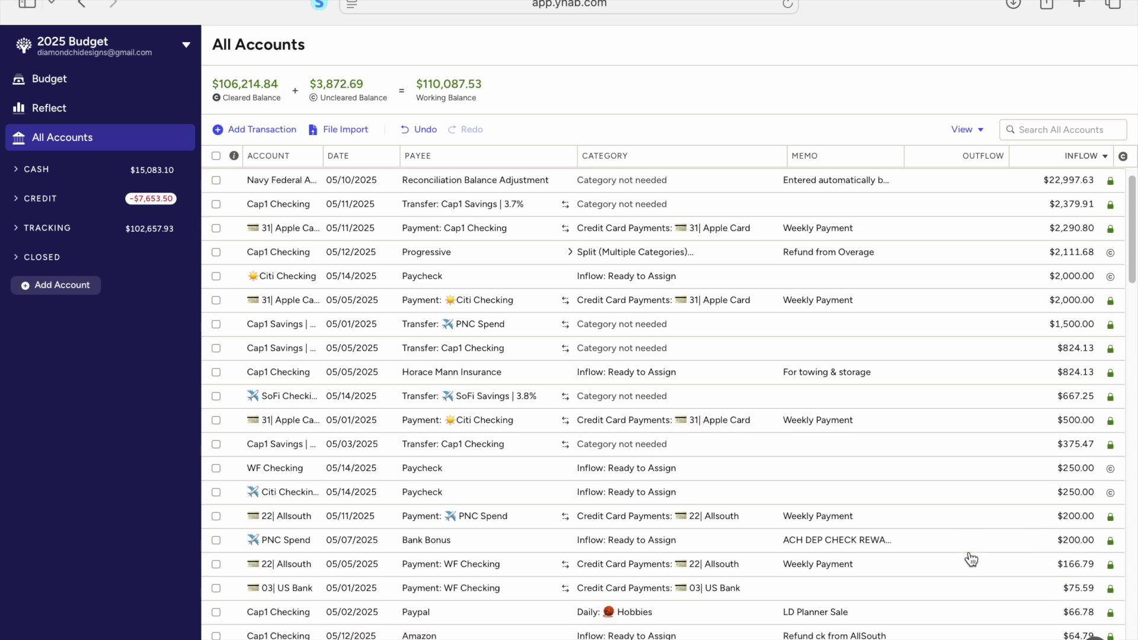
pyautogui.scroll(-1, 970, 559)
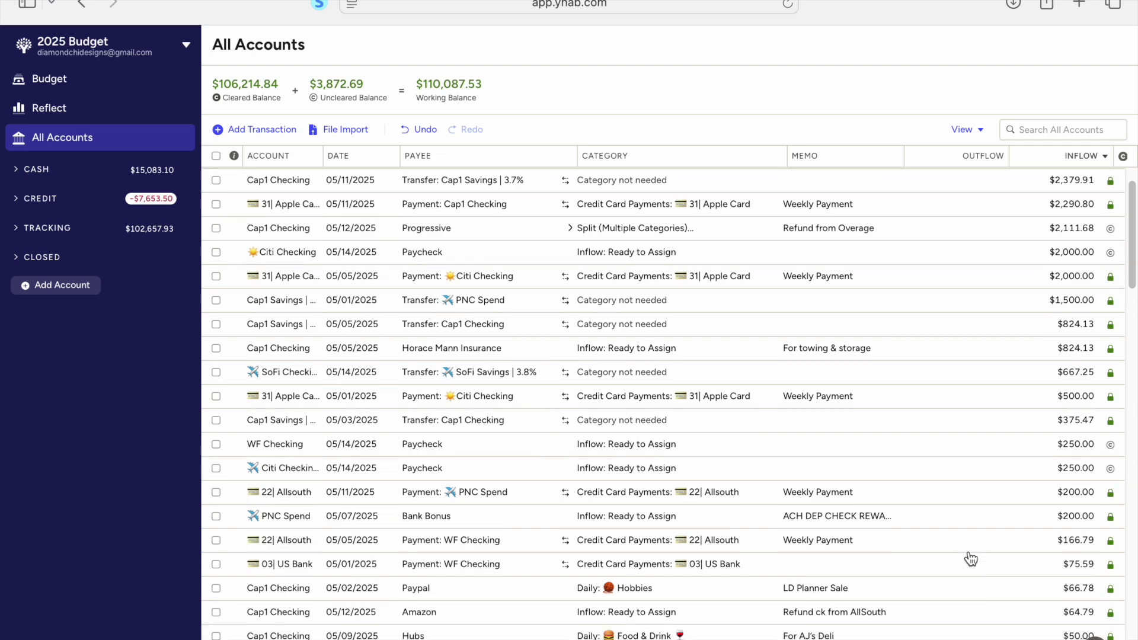
pyautogui.scroll(2, 1030, 380)
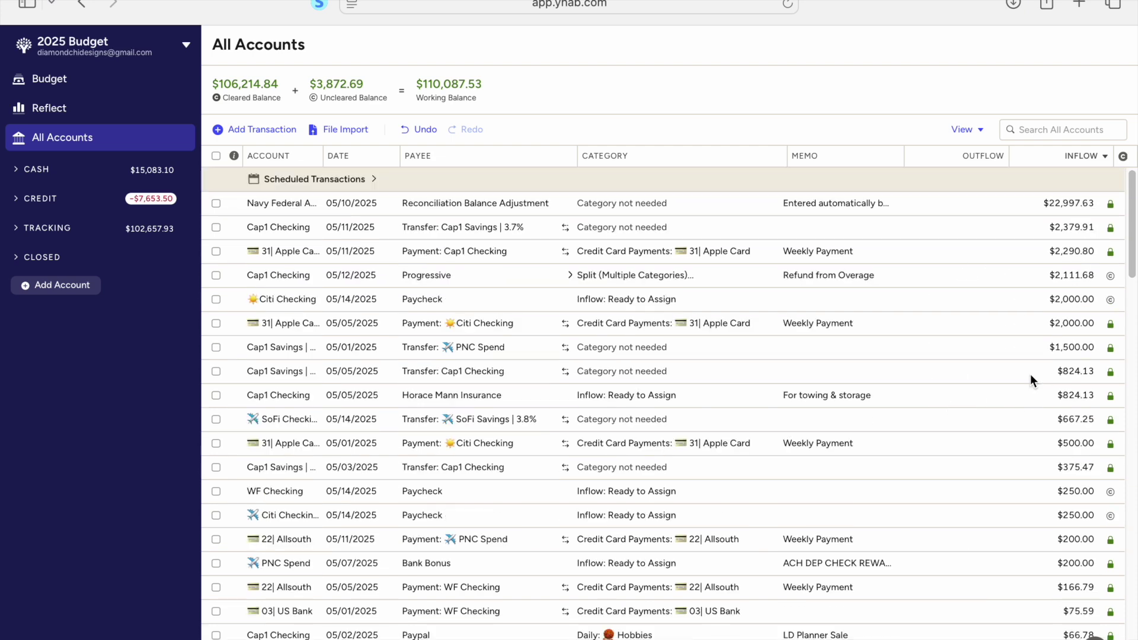
# Return to the budget and examine the target of the Car Insurance category
pyautogui.click(97, 93)
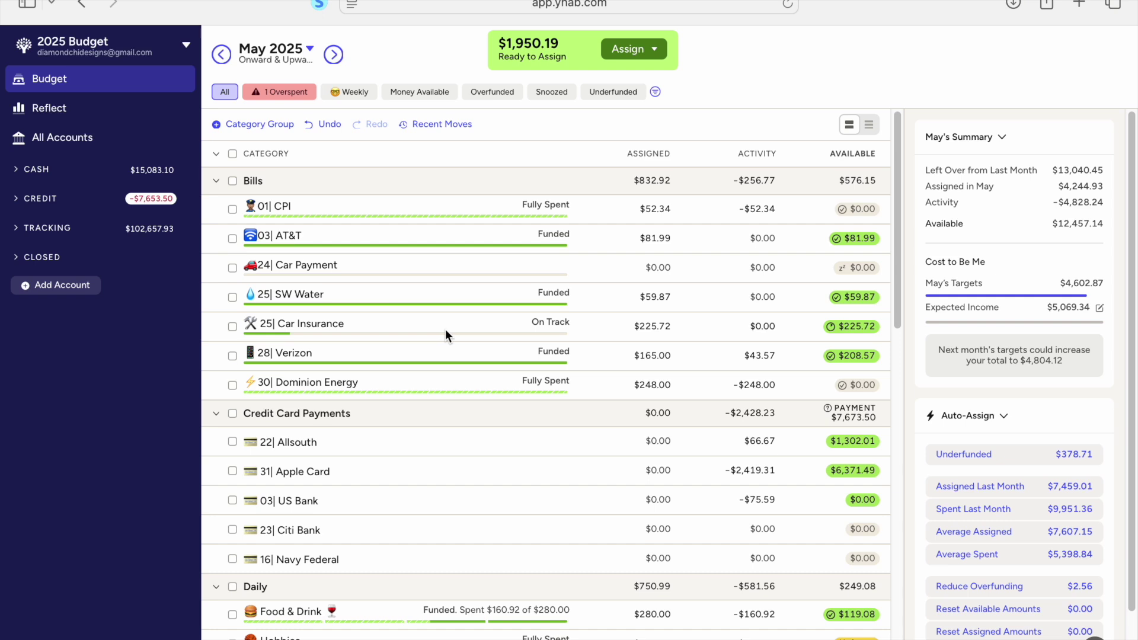
pyautogui.click(423, 330)
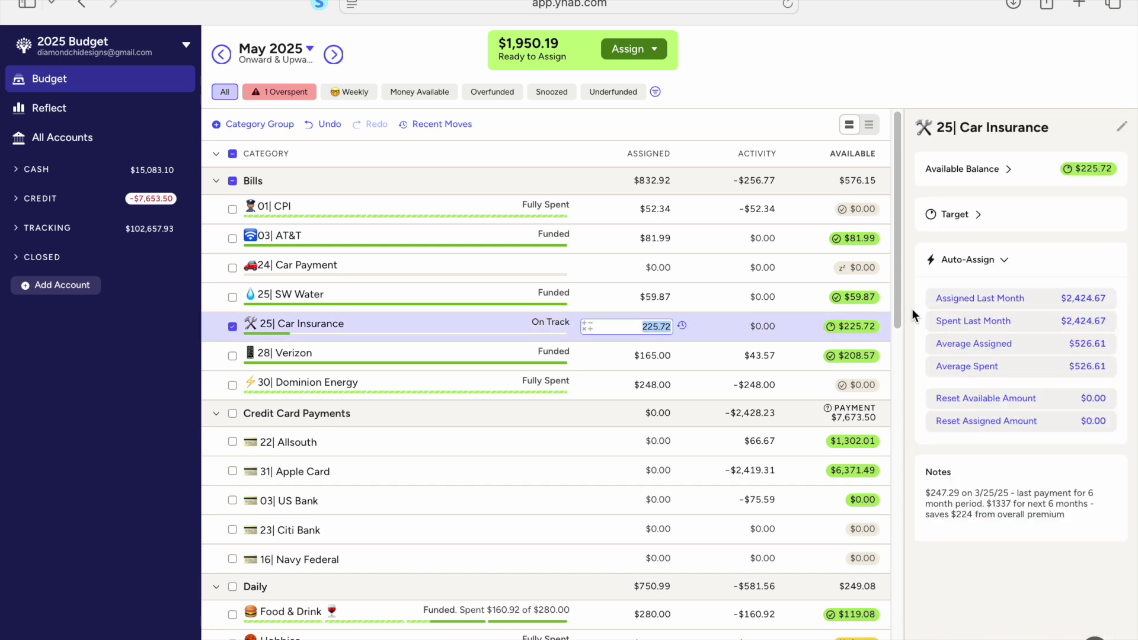
pyautogui.click(979, 216)
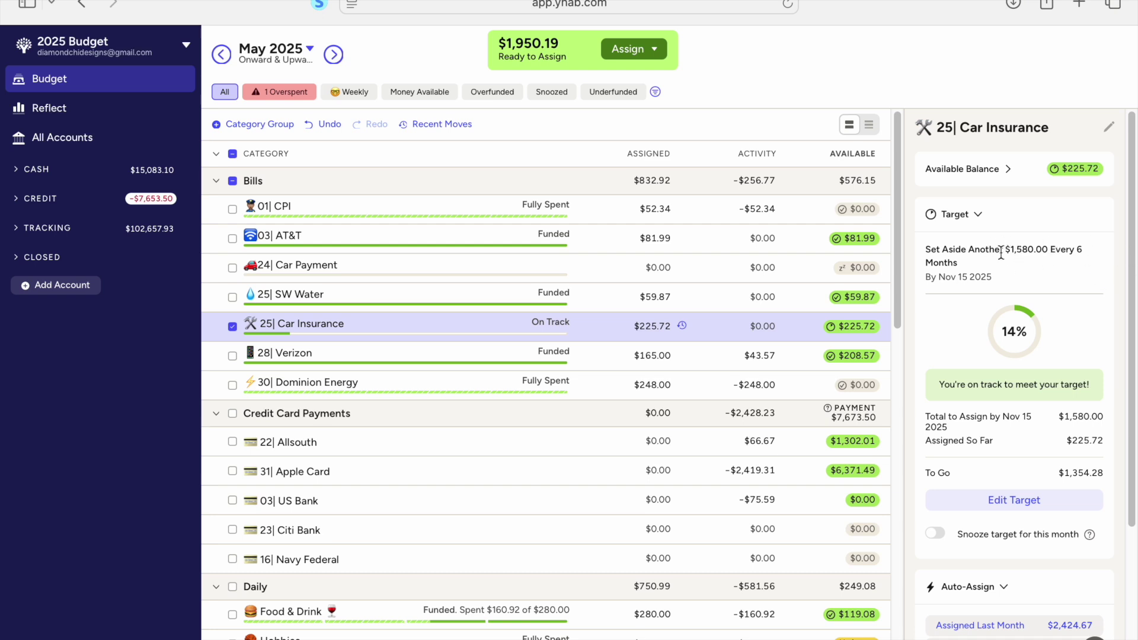
pyautogui.click(232, 327)
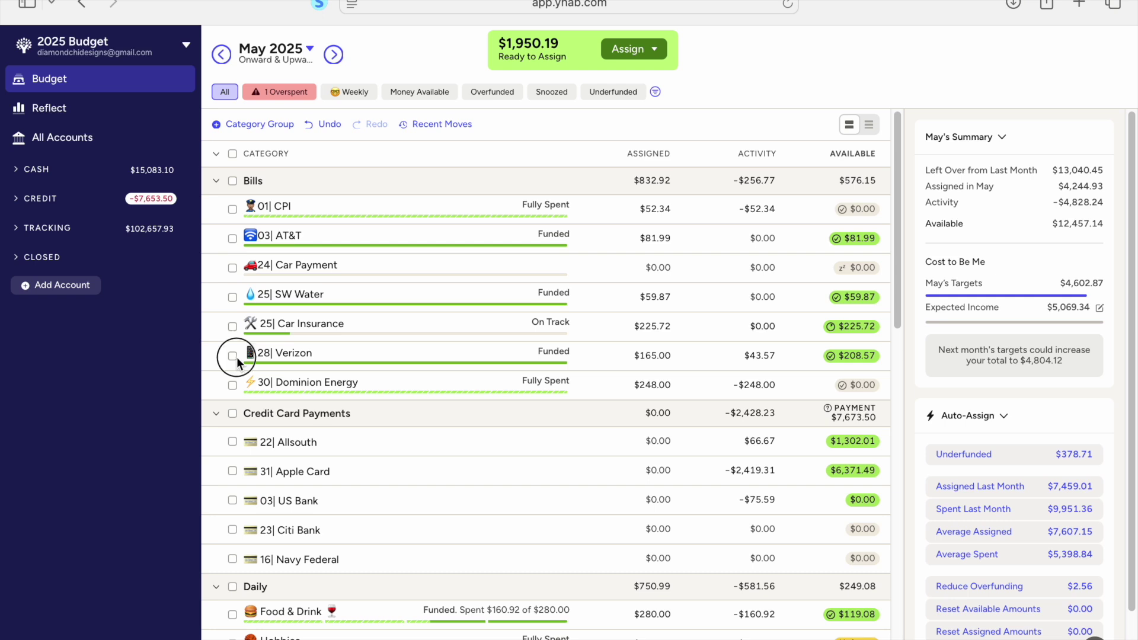
# Check the Verizon category's target and notes, and list the transactions behind its May activity
pyautogui.click(233, 356)
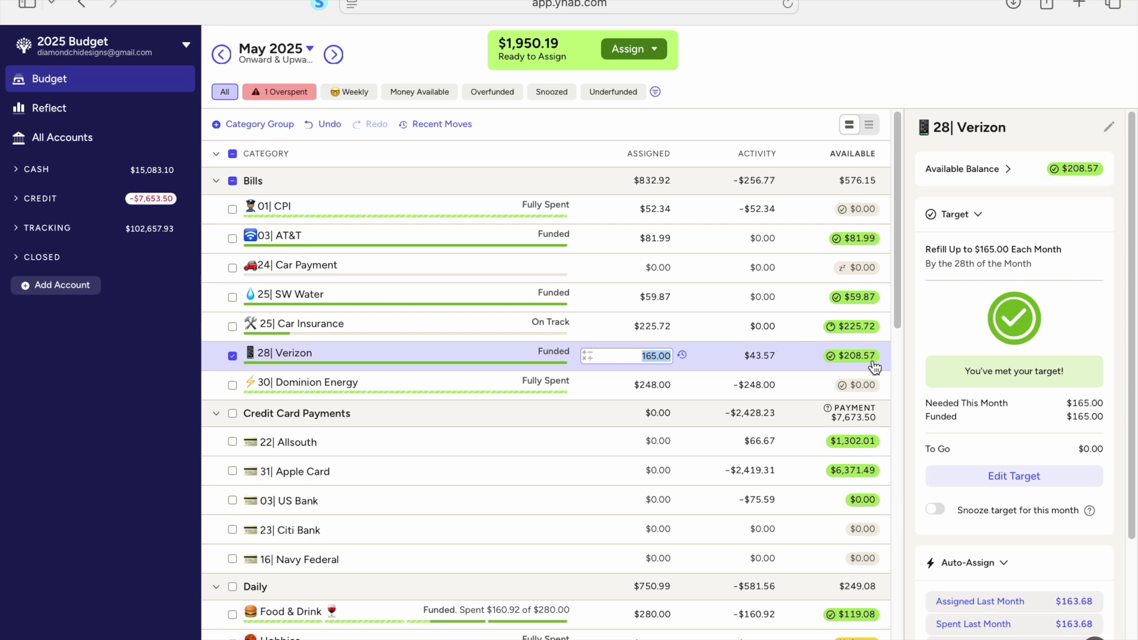
pyautogui.moveTo(857, 370)
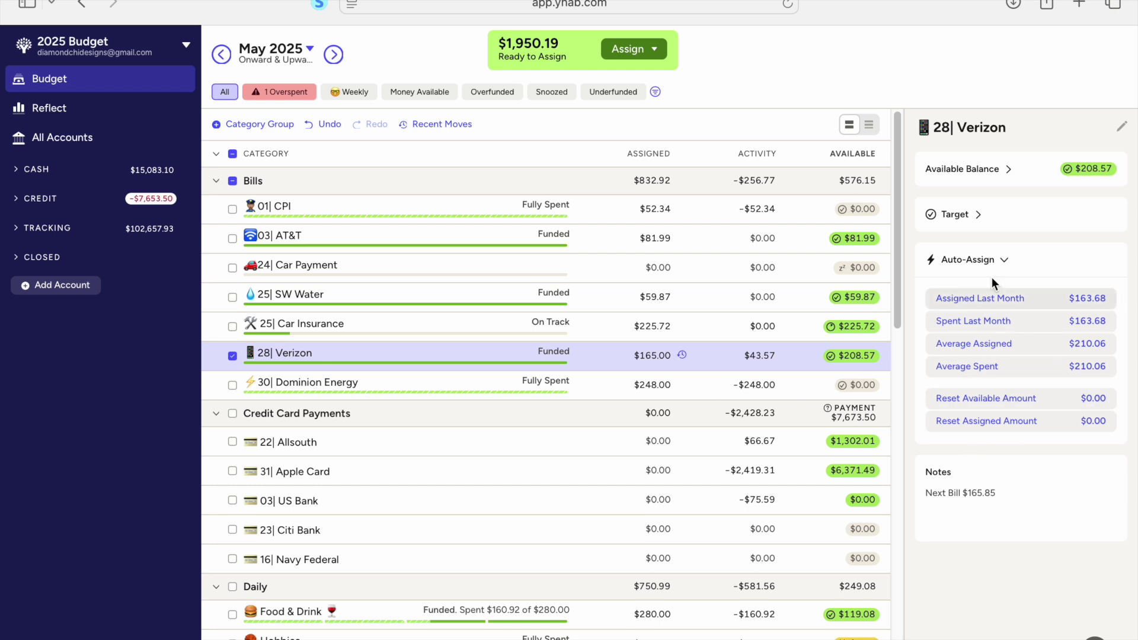
pyautogui.click(977, 227)
pyautogui.click(976, 222)
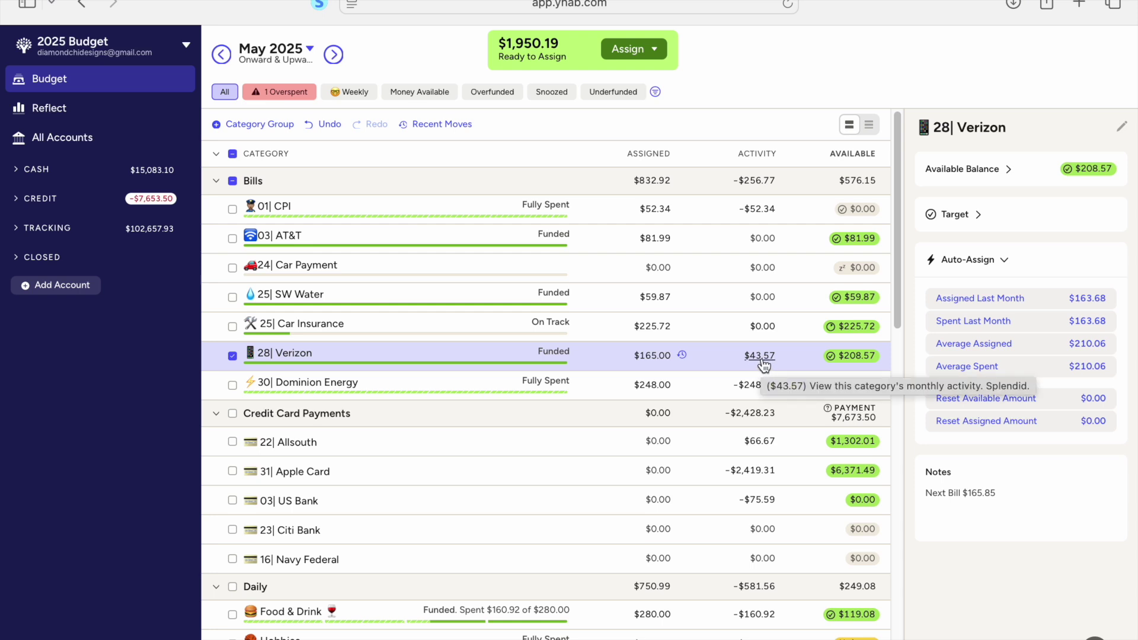
pyautogui.click(633, 357)
pyautogui.click(773, 360)
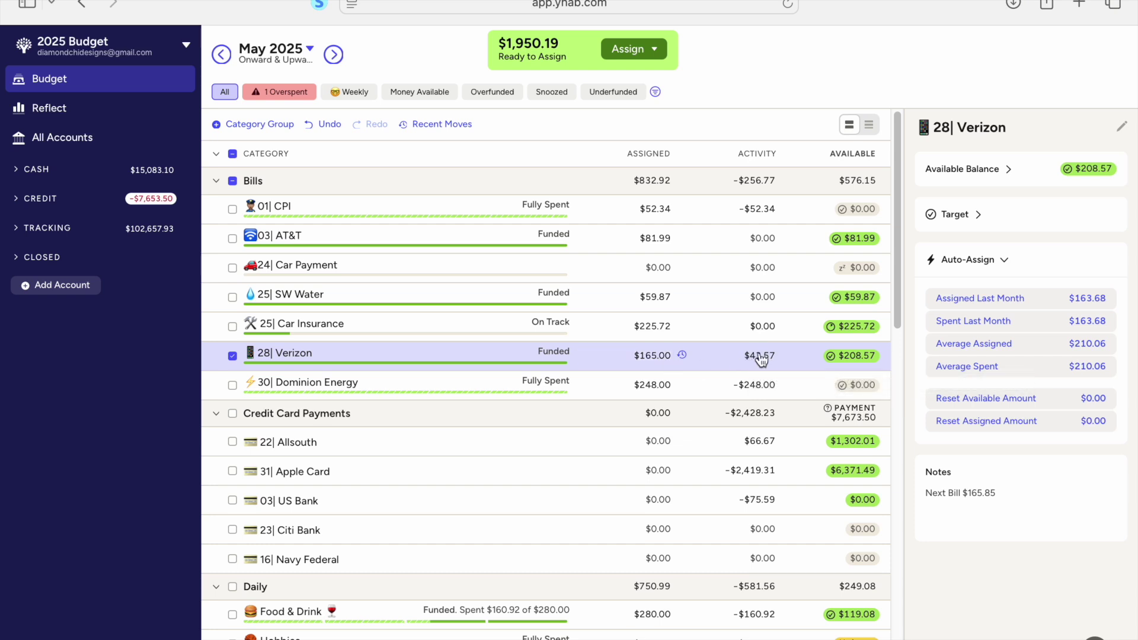
pyautogui.click(762, 357)
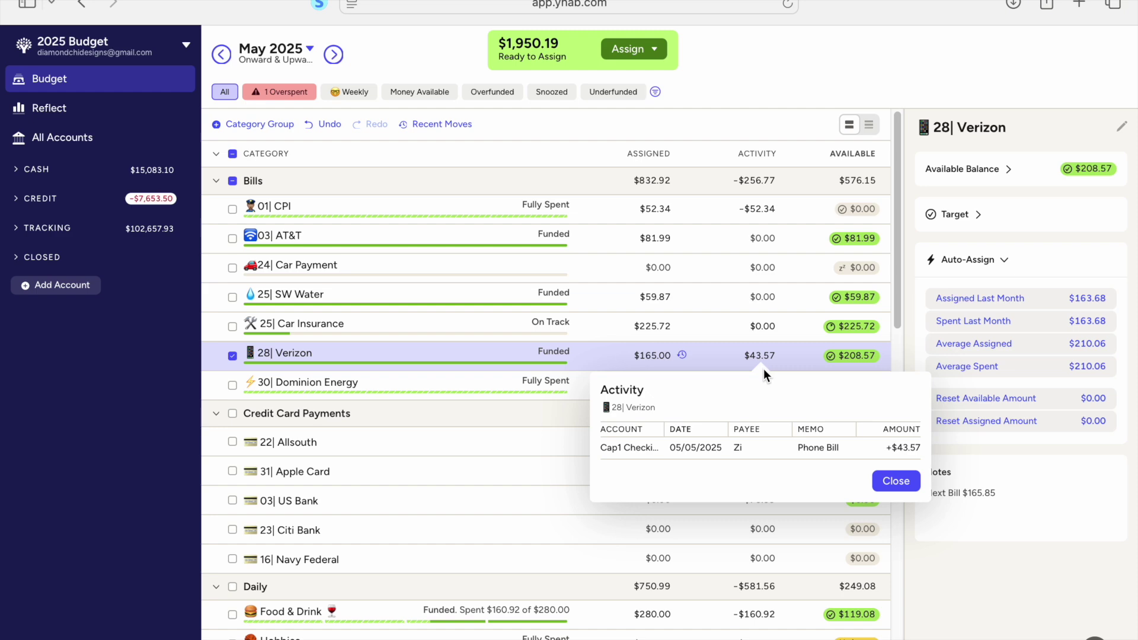
# Recategorize the $43.57 phone bill inflow as Inflow: Ready to Assign, with the memo "For Verizon Phone Bill", and save it
pyautogui.click(743, 453)
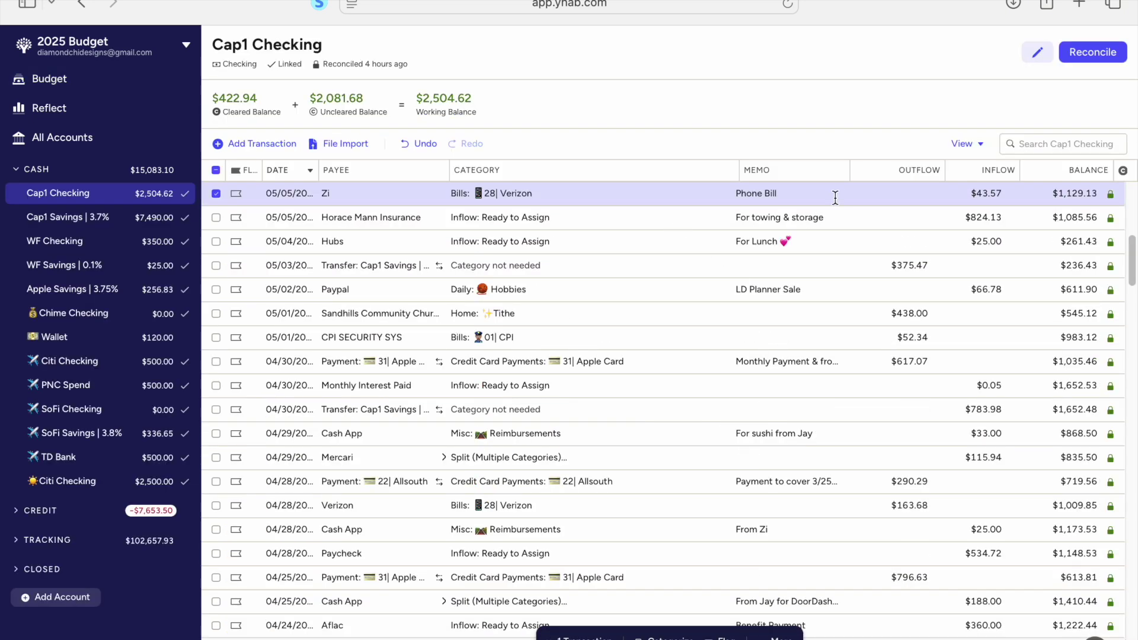
pyautogui.click(602, 195)
pyautogui.write('Ready')
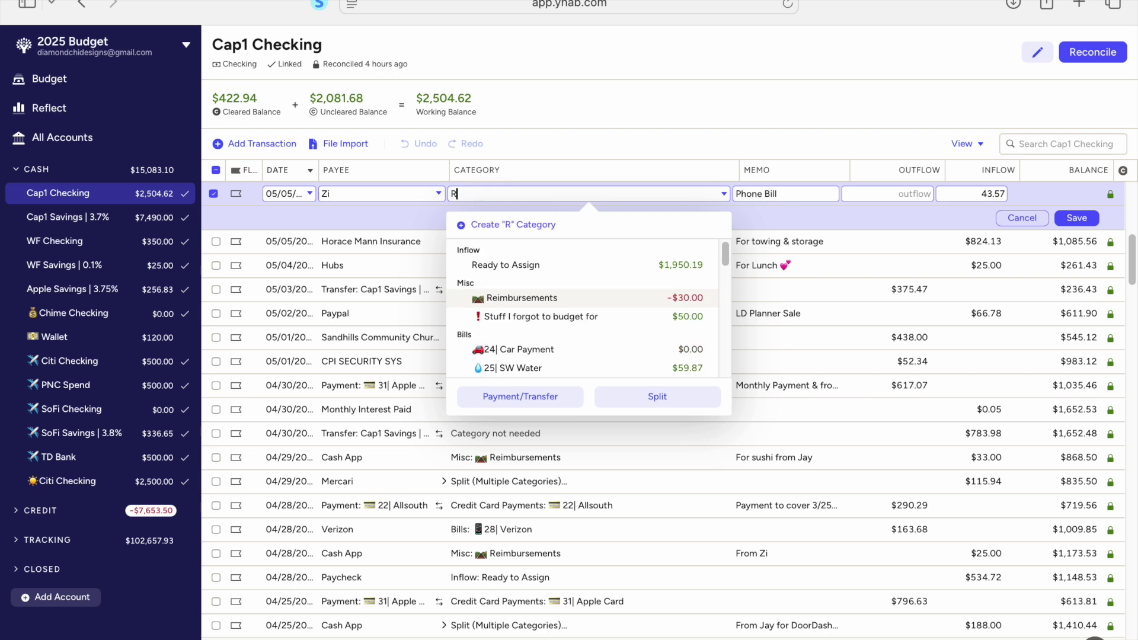
pyautogui.click(546, 263)
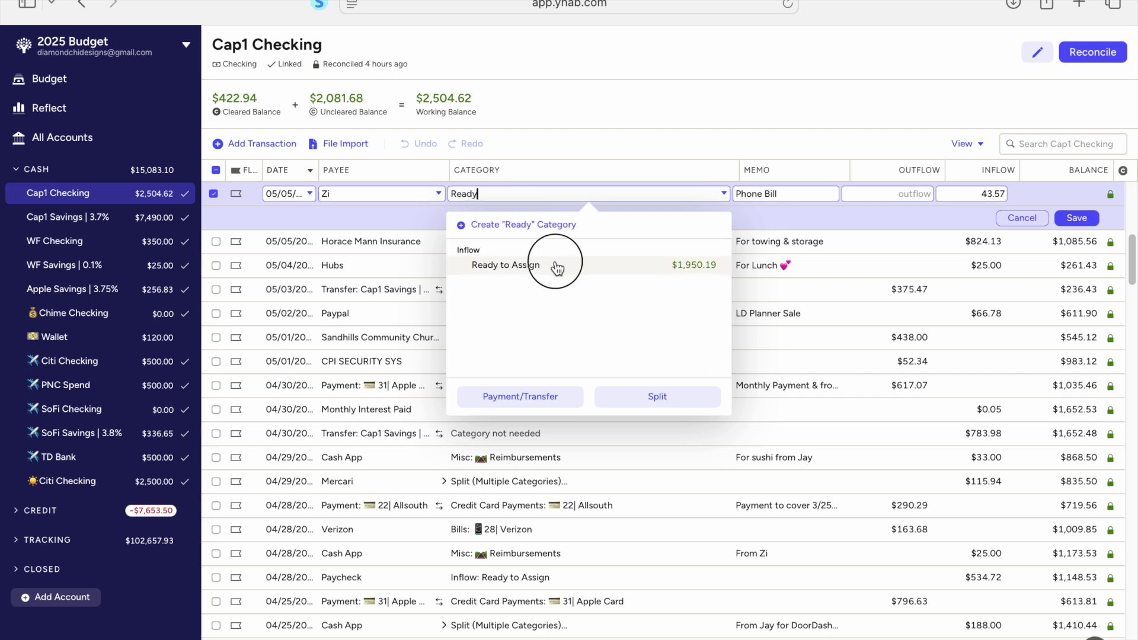
pyautogui.write('For Verizon')
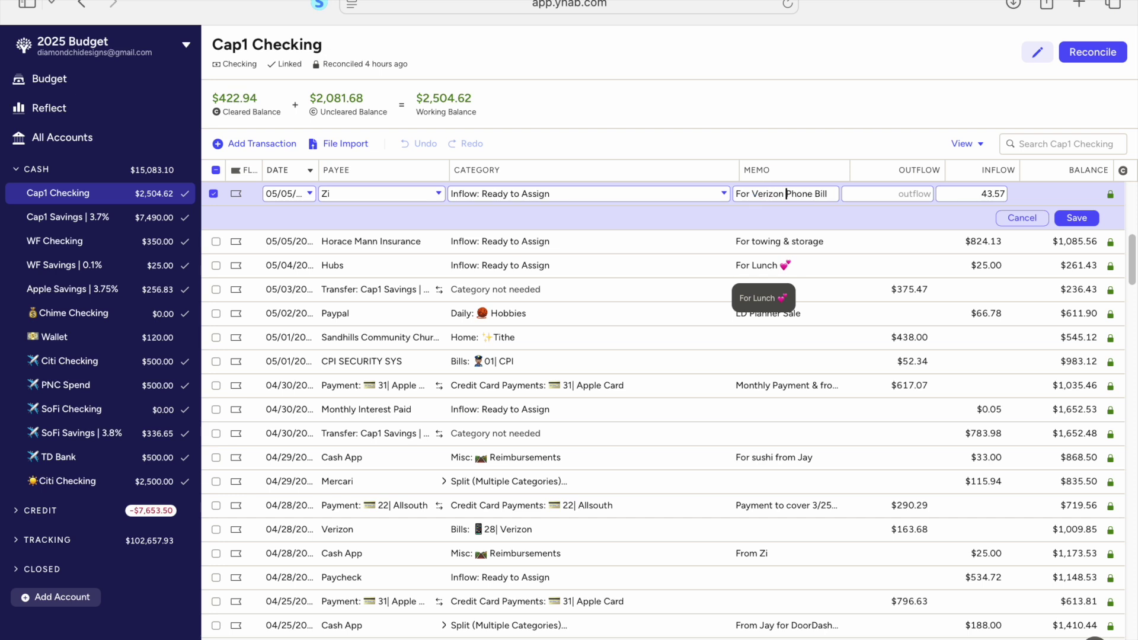
pyautogui.click(1088, 219)
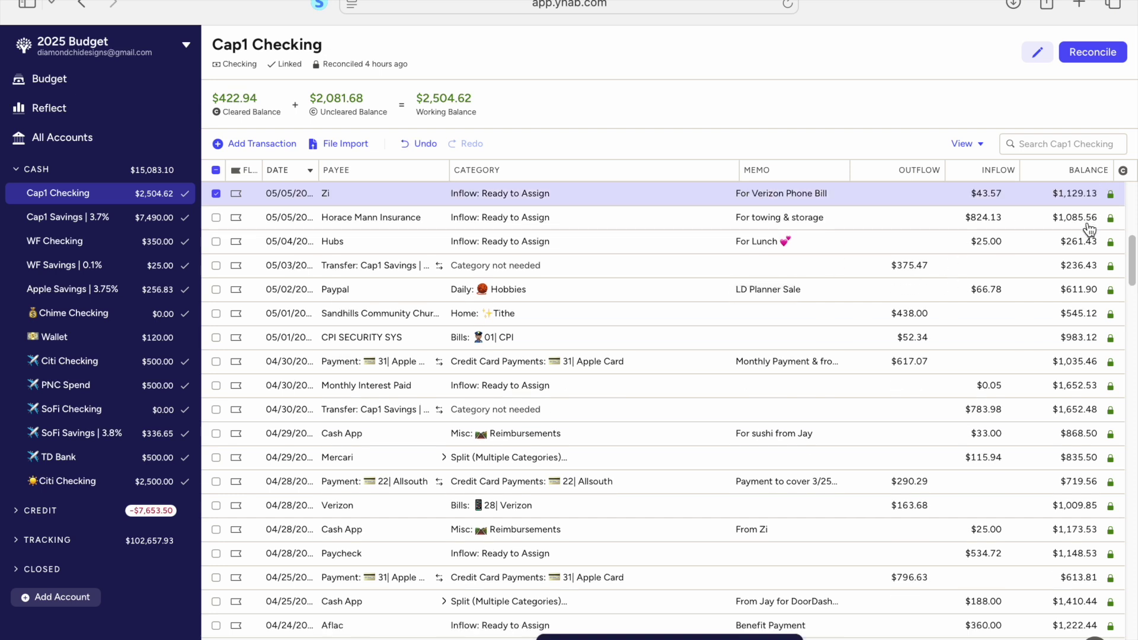
pyautogui.click(217, 193)
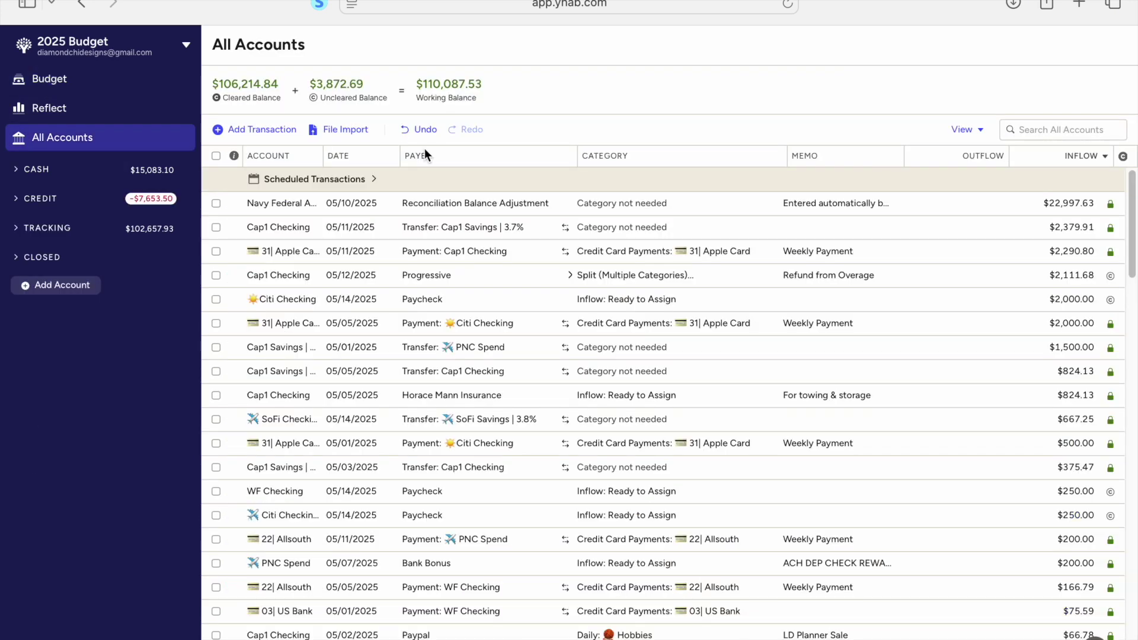
# Search the transactions of all accounts for the payer's name from the phone bill inflow
pyautogui.click(1064, 131)
pyautogui.write('zi')
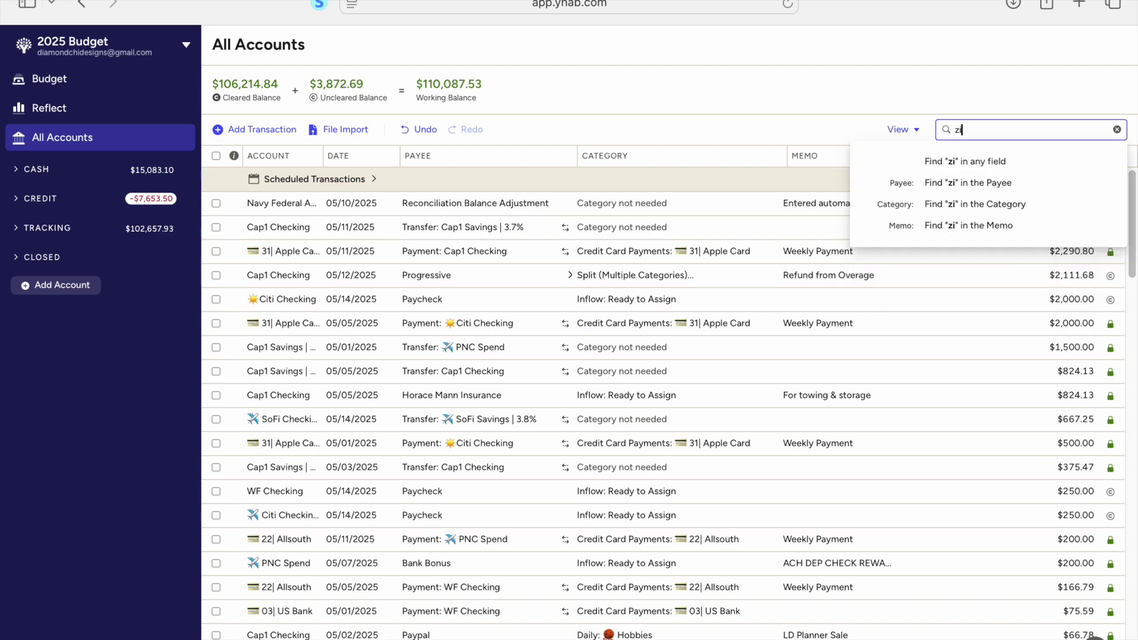
pyautogui.press('Return')
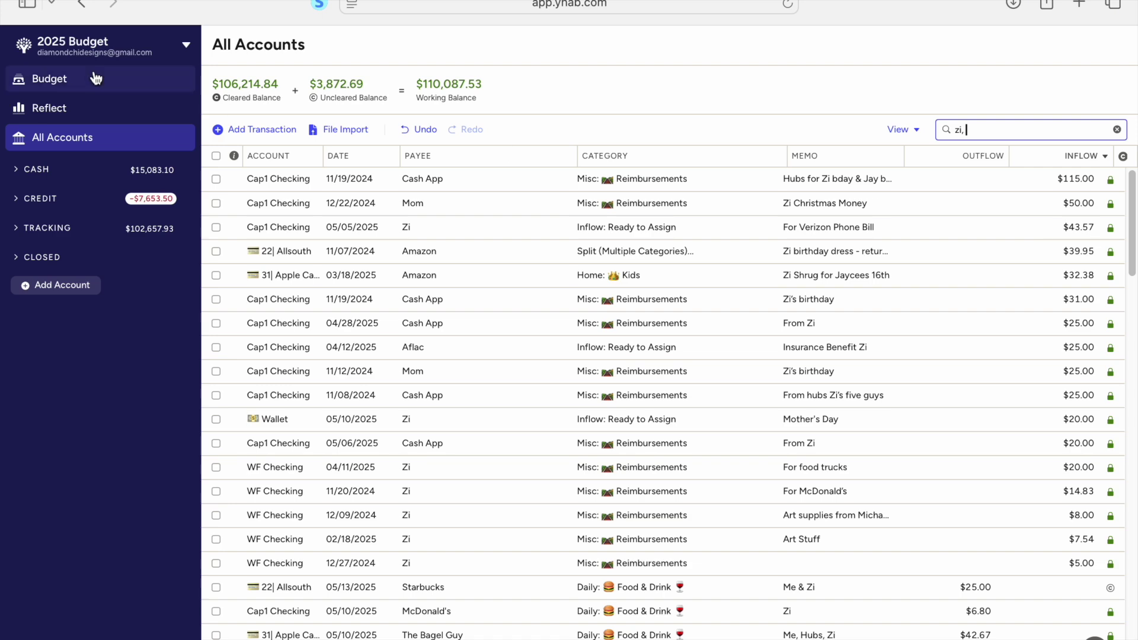
# Return to the budget and examine the Hobbies category's available balance breakdown and upcoming transactions
pyautogui.click(124, 88)
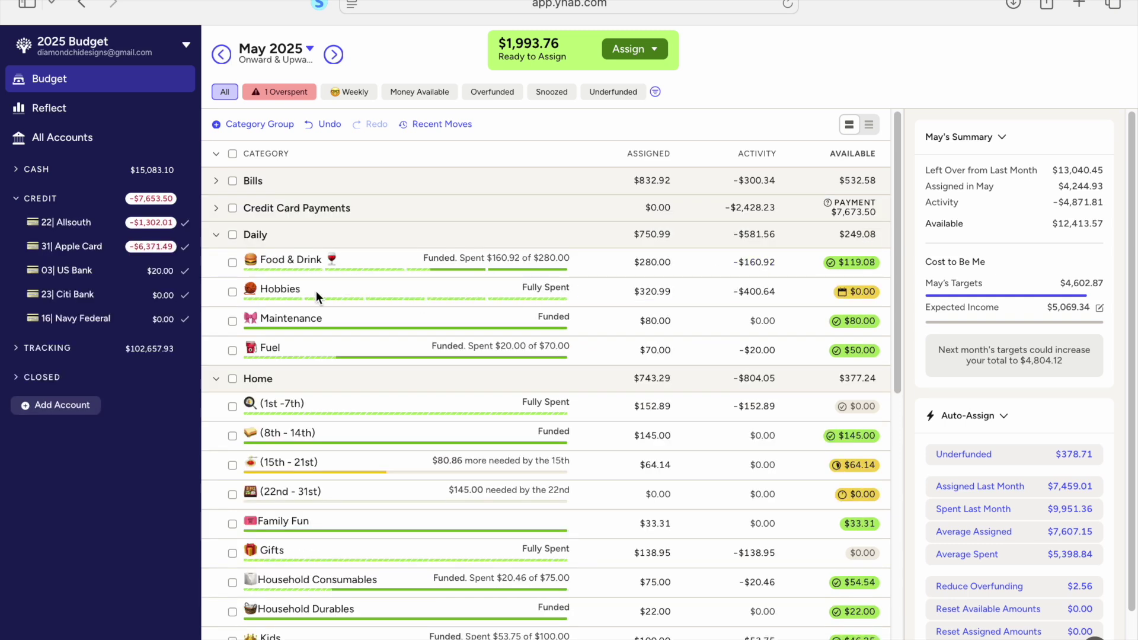
pyautogui.click(236, 292)
pyautogui.click(986, 176)
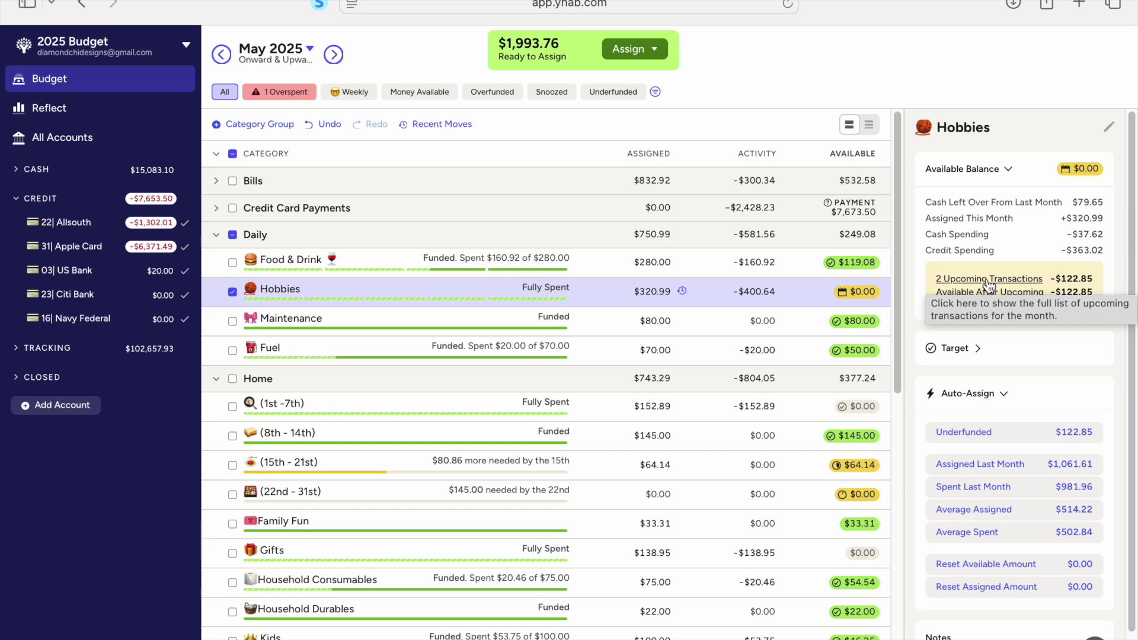
pyautogui.click(231, 291)
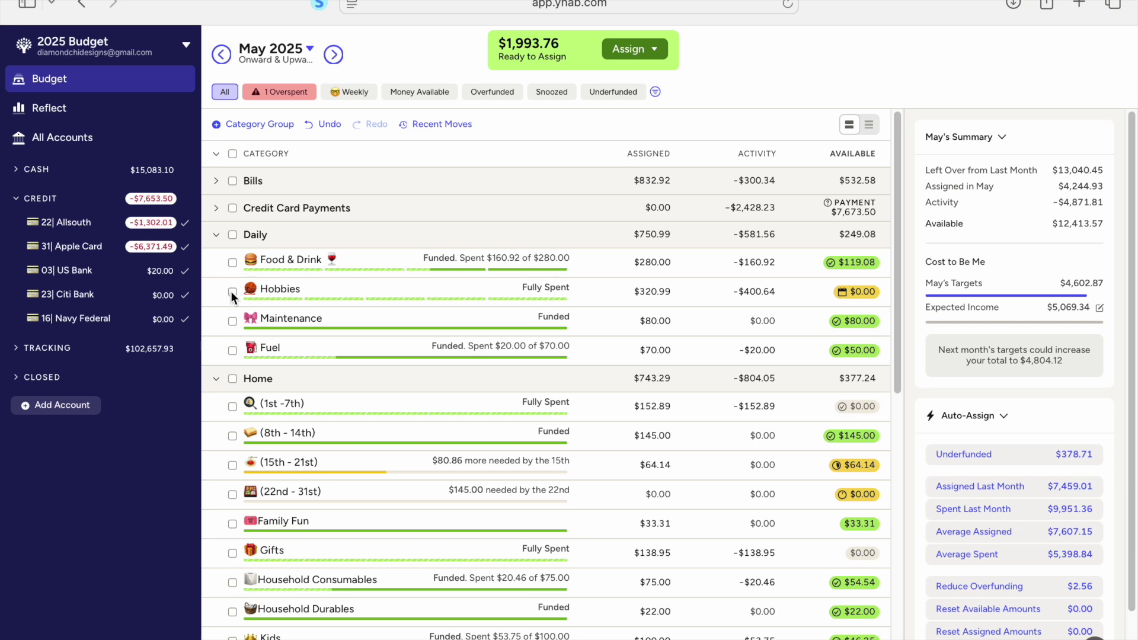
# Collapse the Daily group and auto-assign the underfunded amount to the (15th - 21st) and (22nd - 31st) categories under Home
pyautogui.click(216, 235)
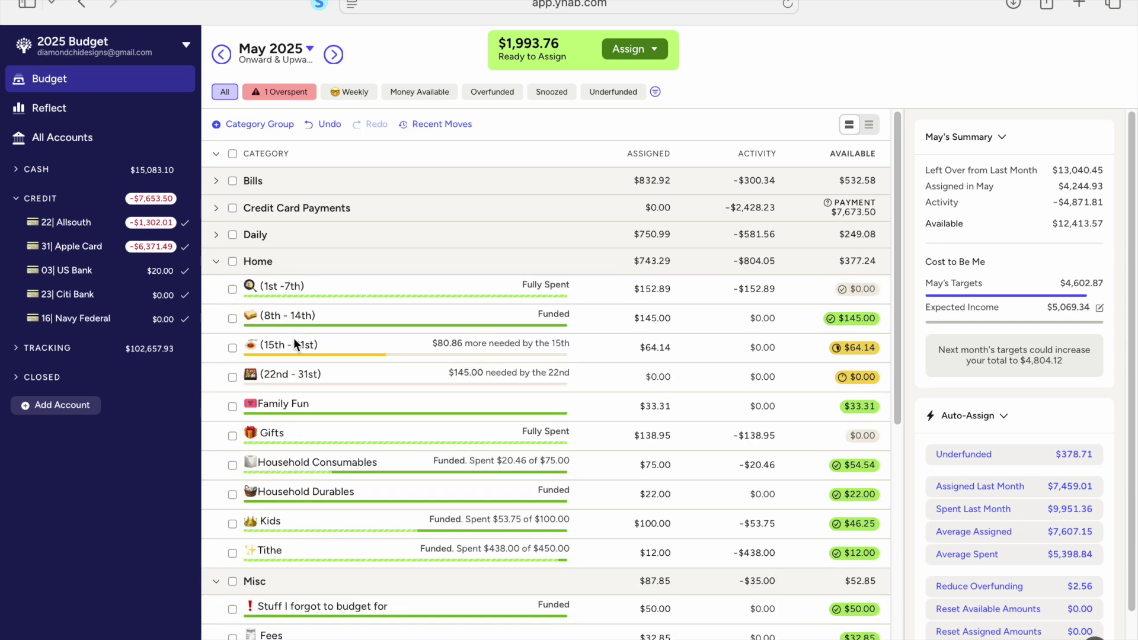
pyautogui.click(232, 348)
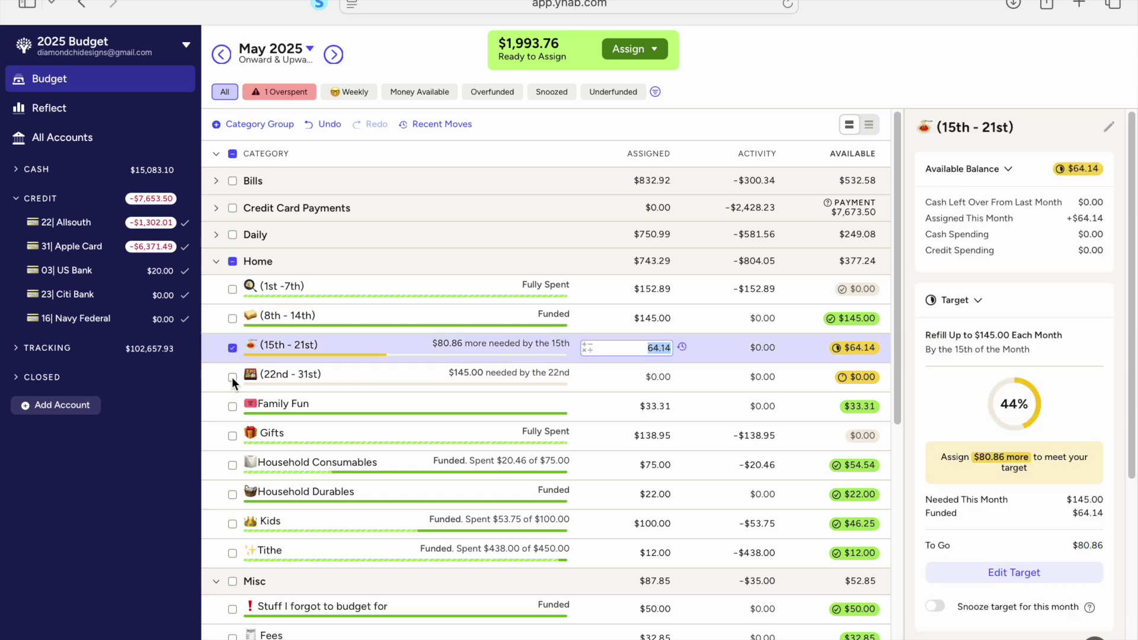
pyautogui.click(233, 377)
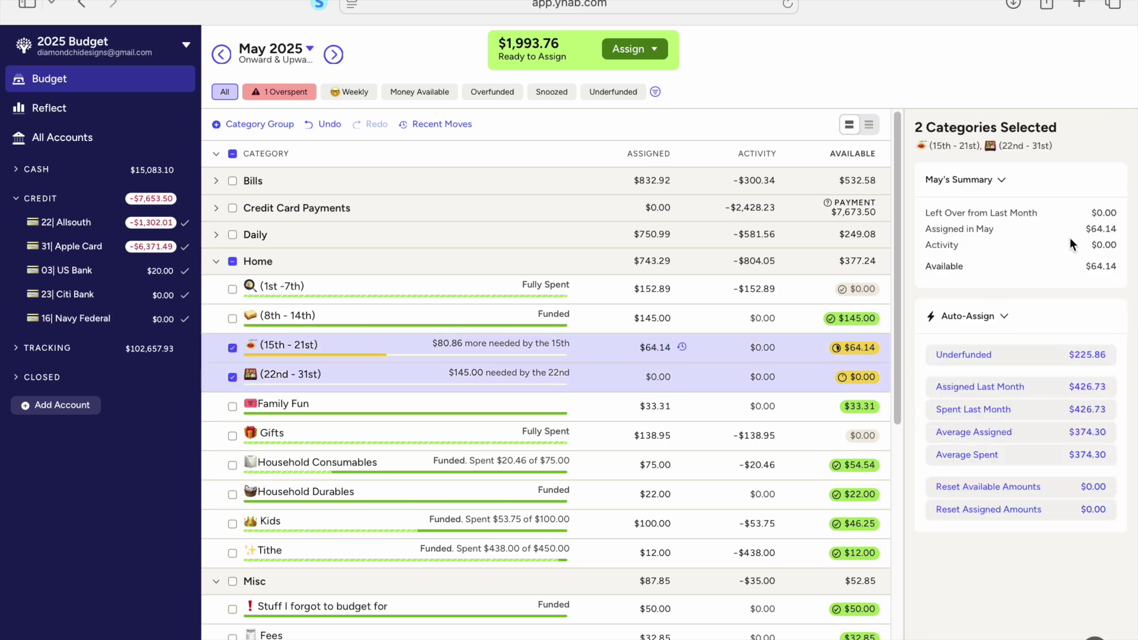
pyautogui.click(1041, 357)
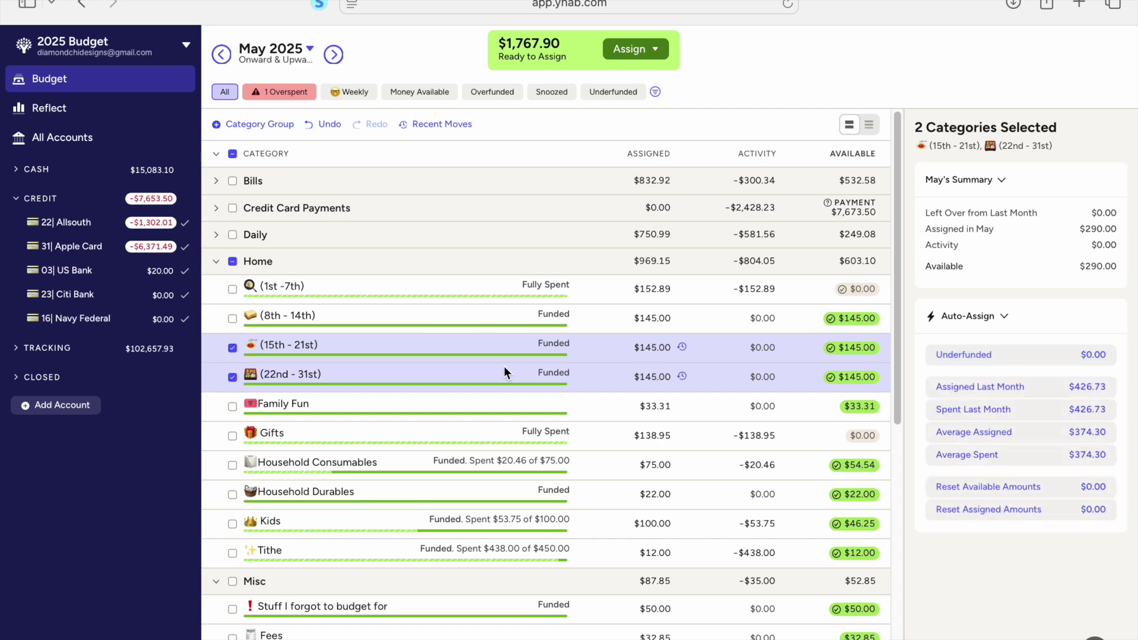
pyautogui.click(232, 348)
pyautogui.click(232, 376)
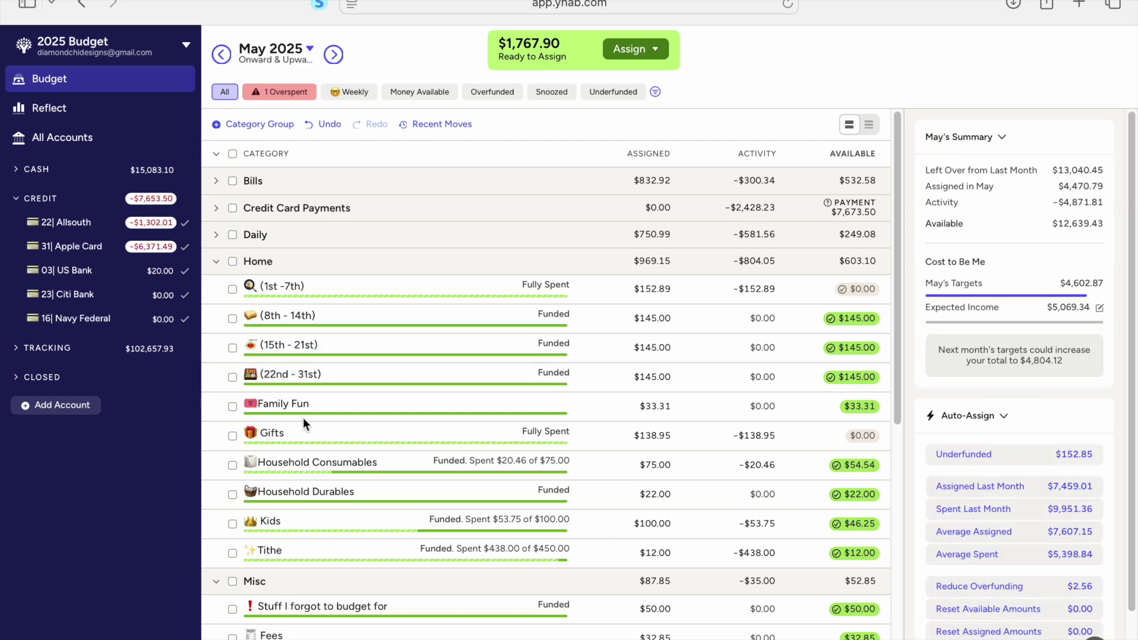
# Examine the Gifts category's available balance breakdown and compare it with the neighbouring Home categories
pyautogui.click(293, 439)
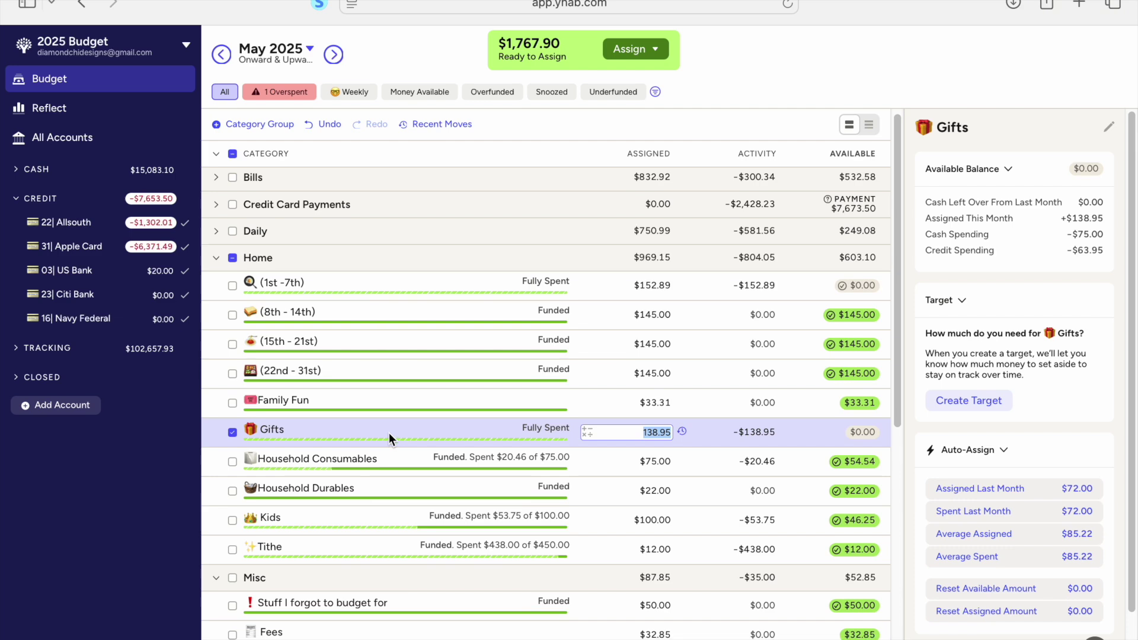
pyautogui.scroll(-5, 389, 427)
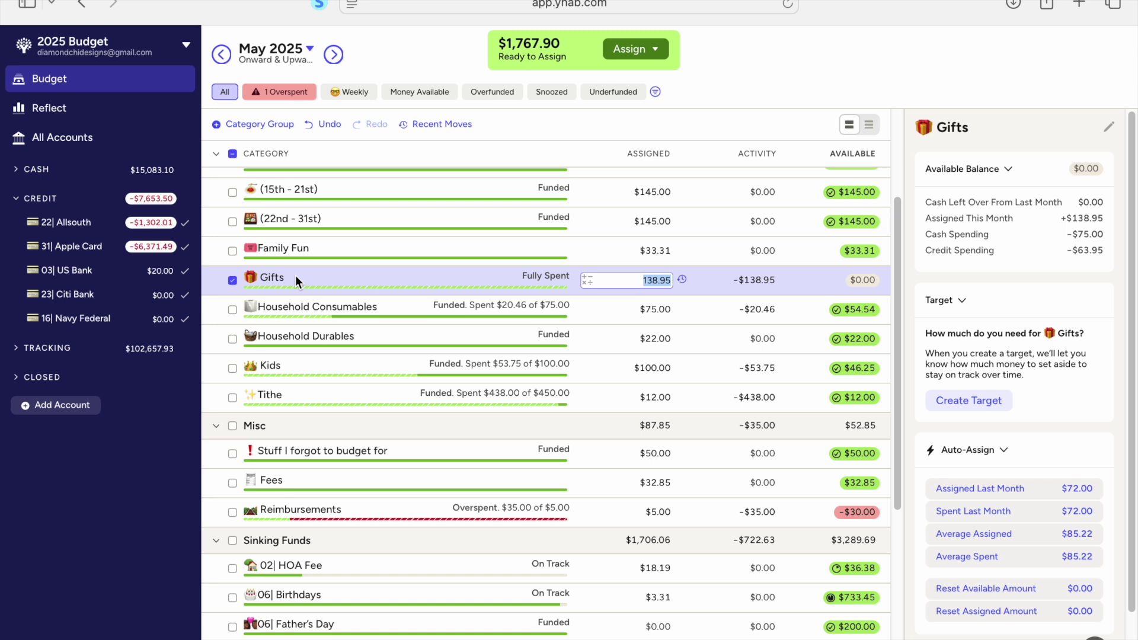
pyautogui.click(233, 281)
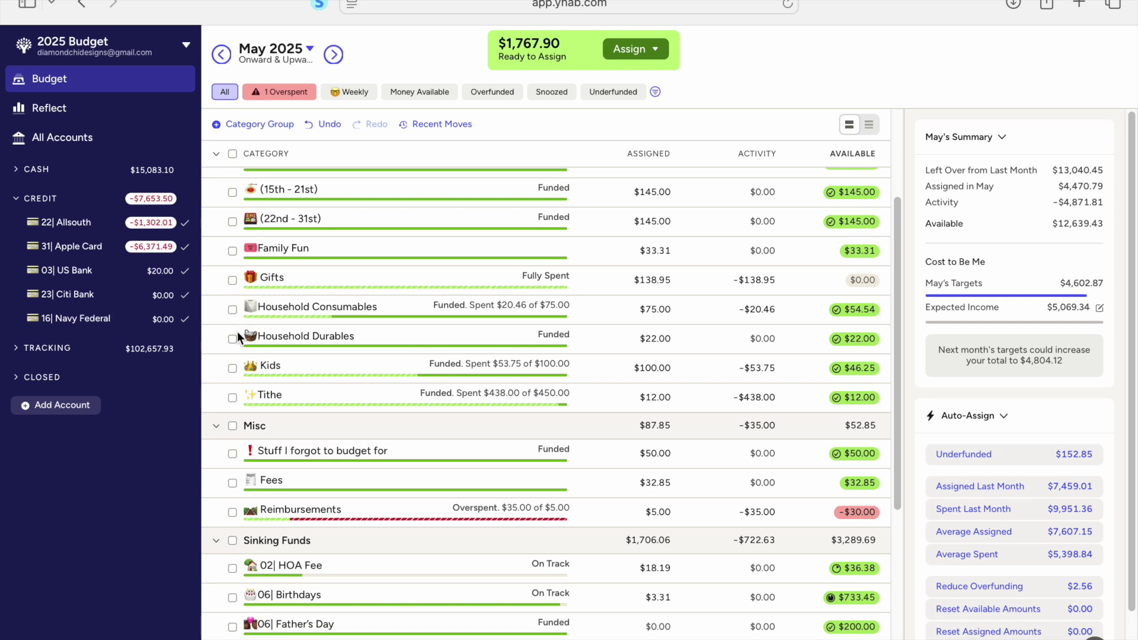
# Open the Car Taxes sinking fund's yearly target for editing and set its due date to 05/31/2025
pyautogui.scroll(-5, 237, 339)
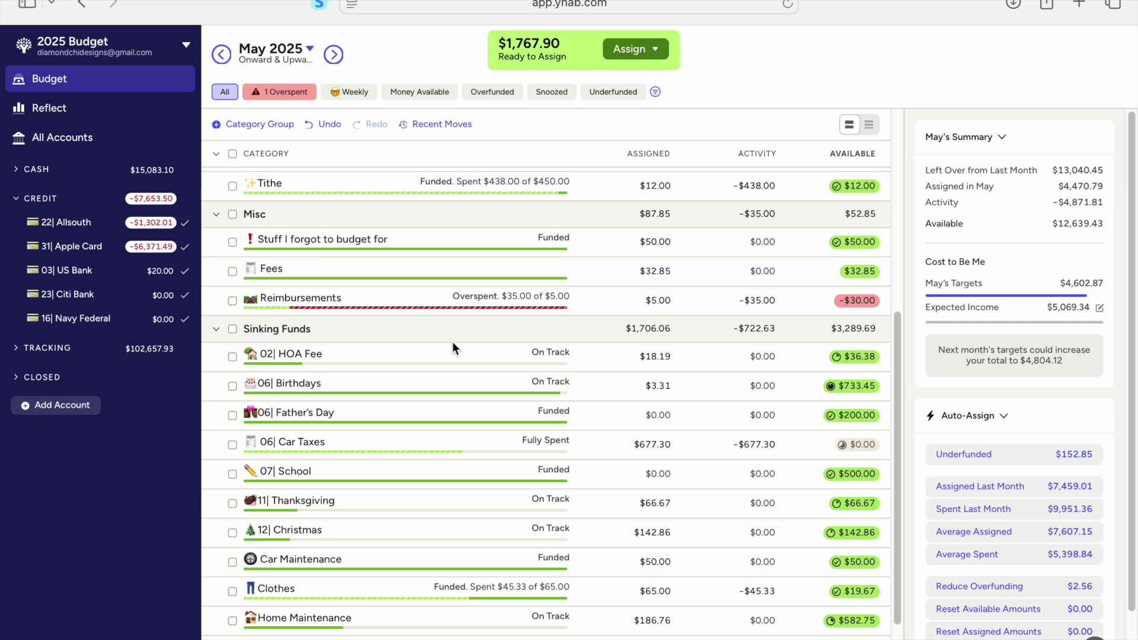
pyautogui.scroll(-1, 453, 343)
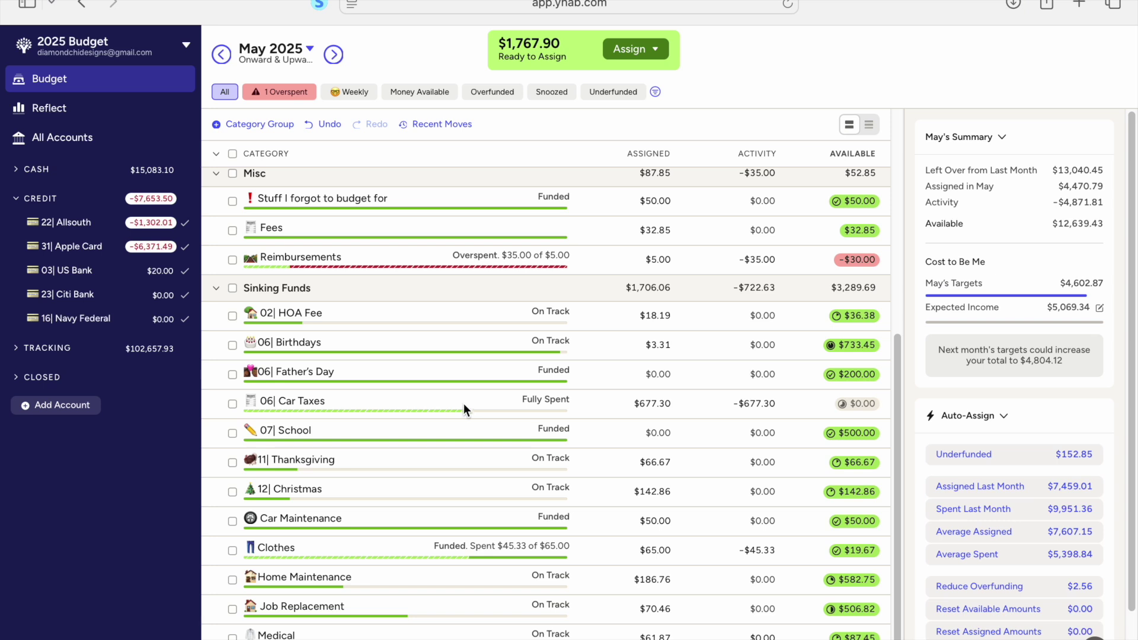
pyautogui.click(233, 404)
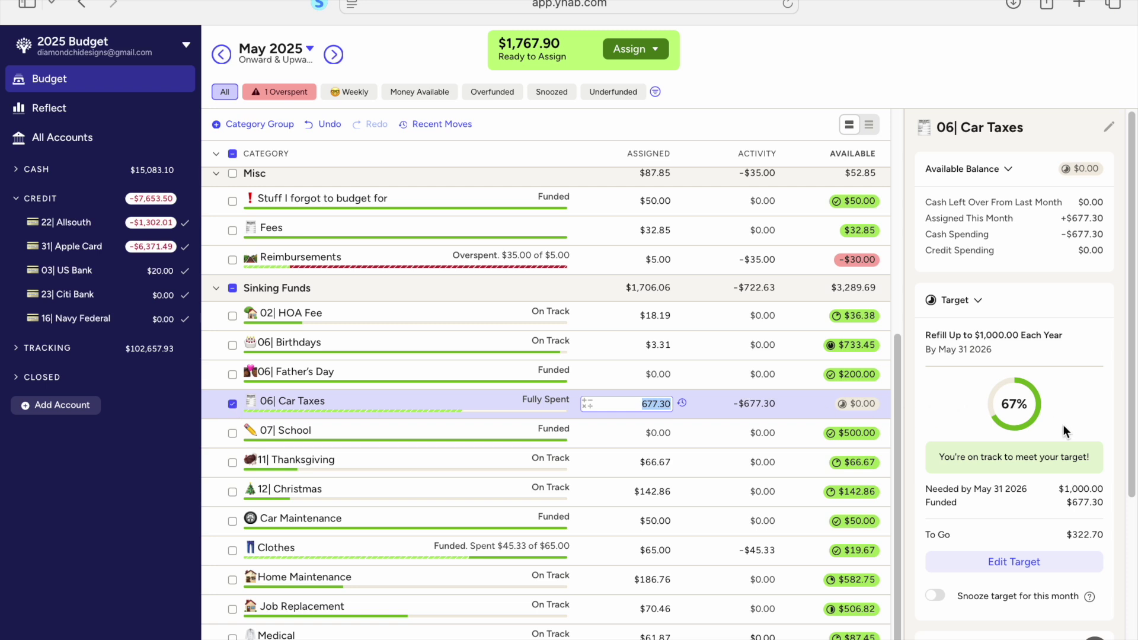
pyautogui.click(1056, 563)
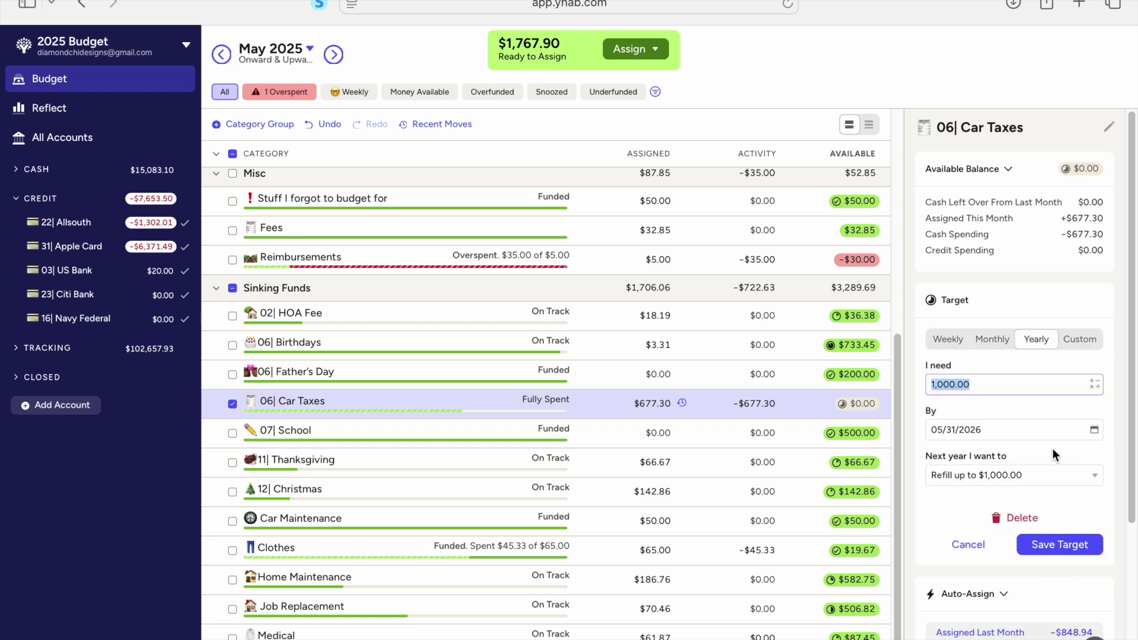
pyautogui.click(1093, 430)
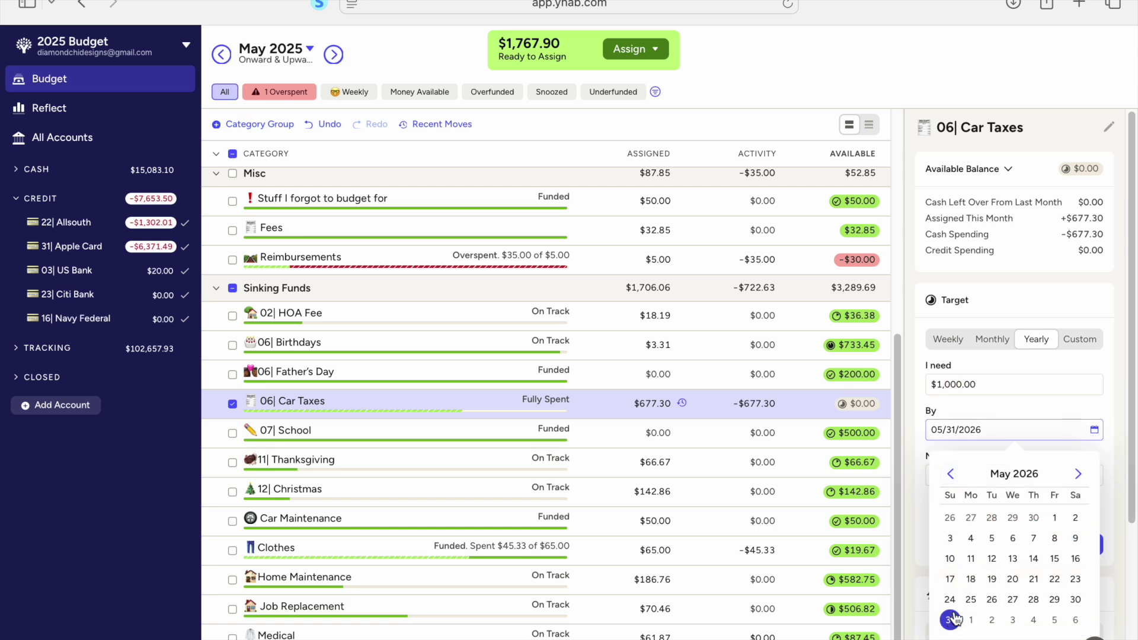
pyautogui.click(954, 477)
pyautogui.click(951, 474)
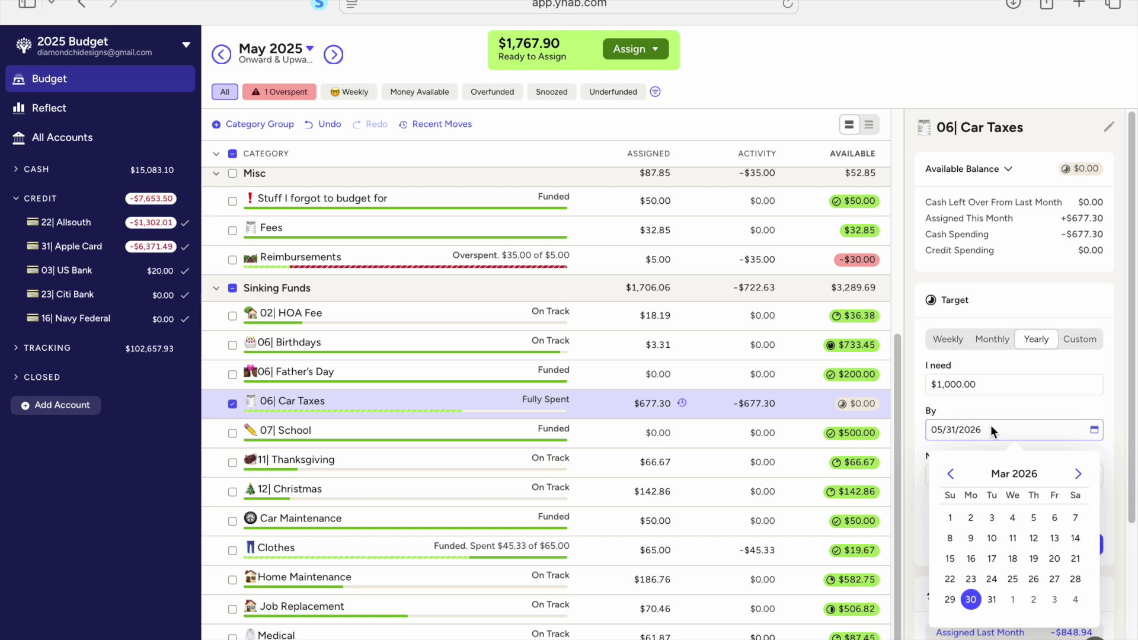
pyautogui.press('BackSpace')
pyautogui.write('5')
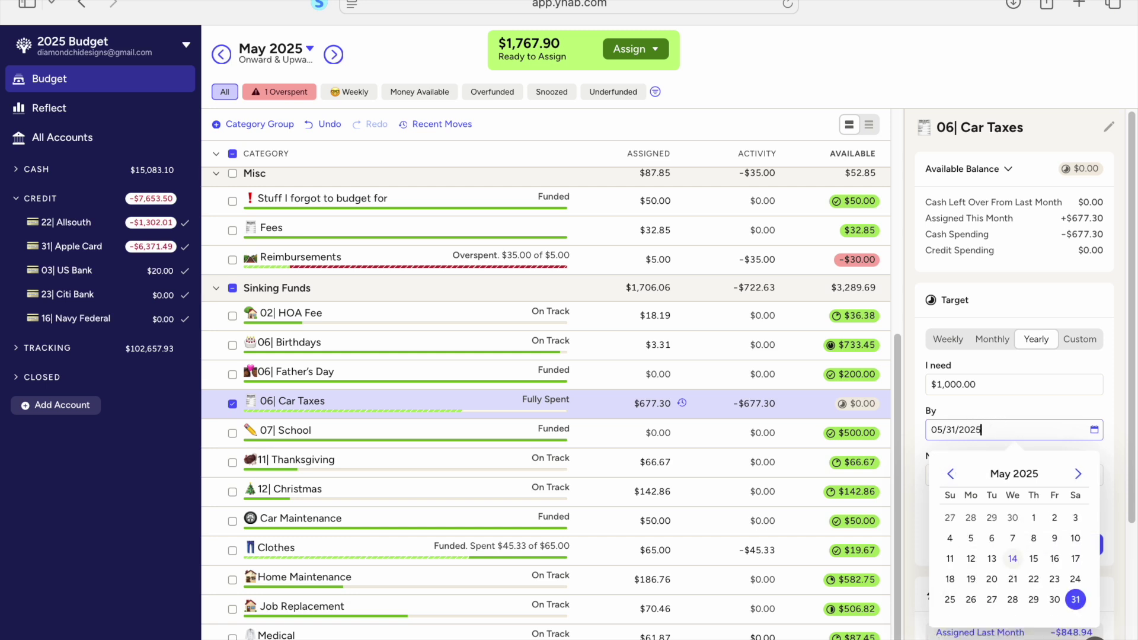
pyautogui.click(1075, 600)
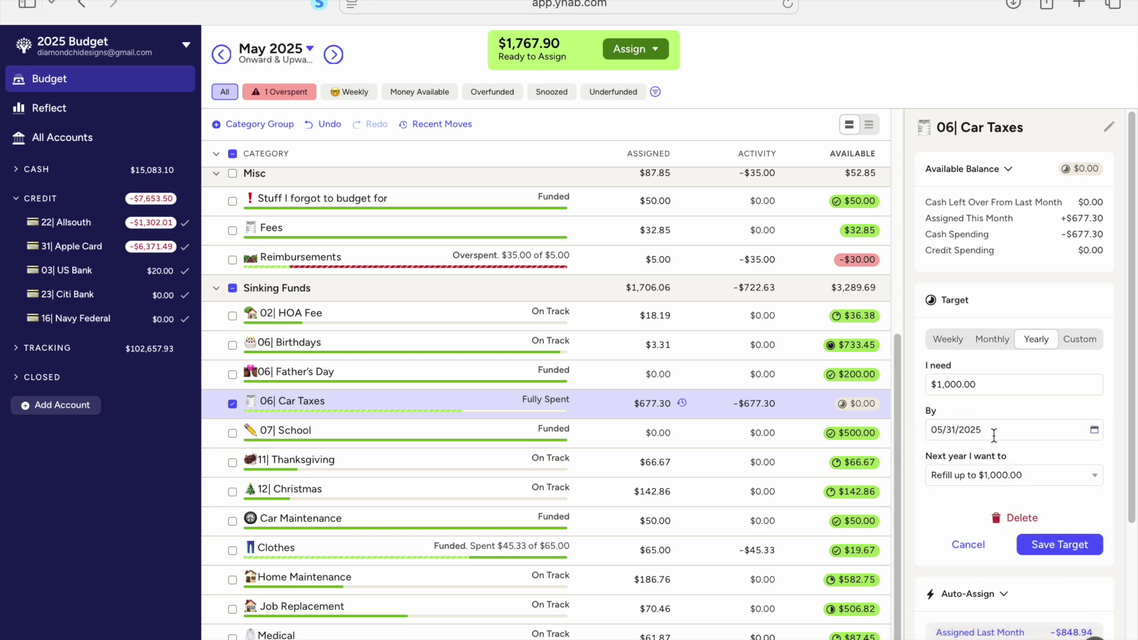
# Set the Car Taxes target's due date to 05/15/2025 and save the target
pyautogui.click(1093, 430)
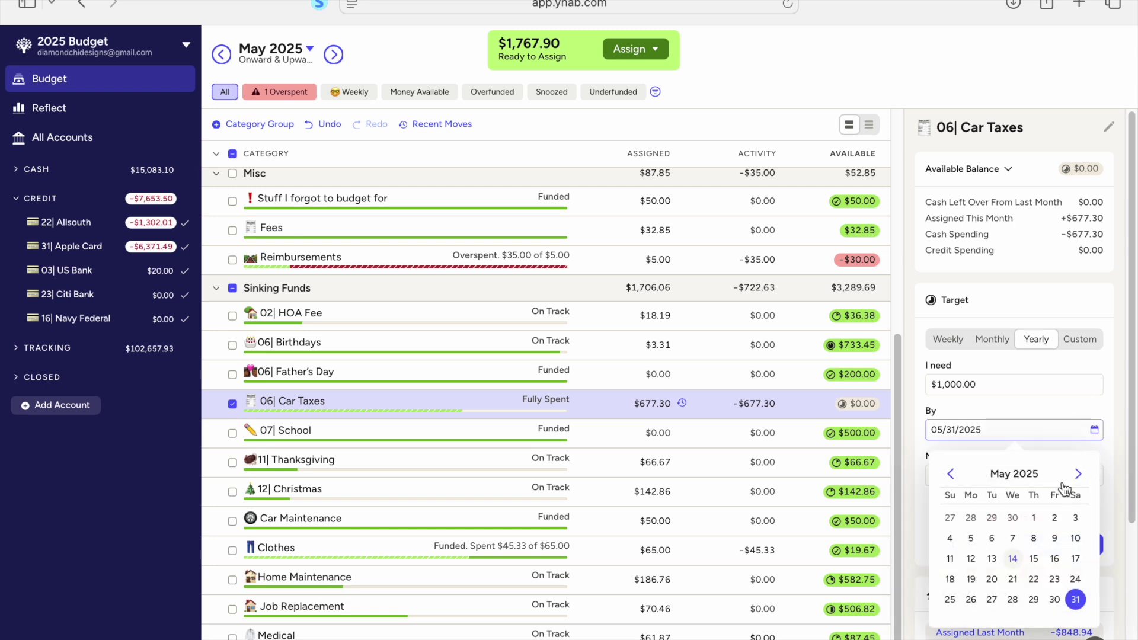
pyautogui.click(1033, 559)
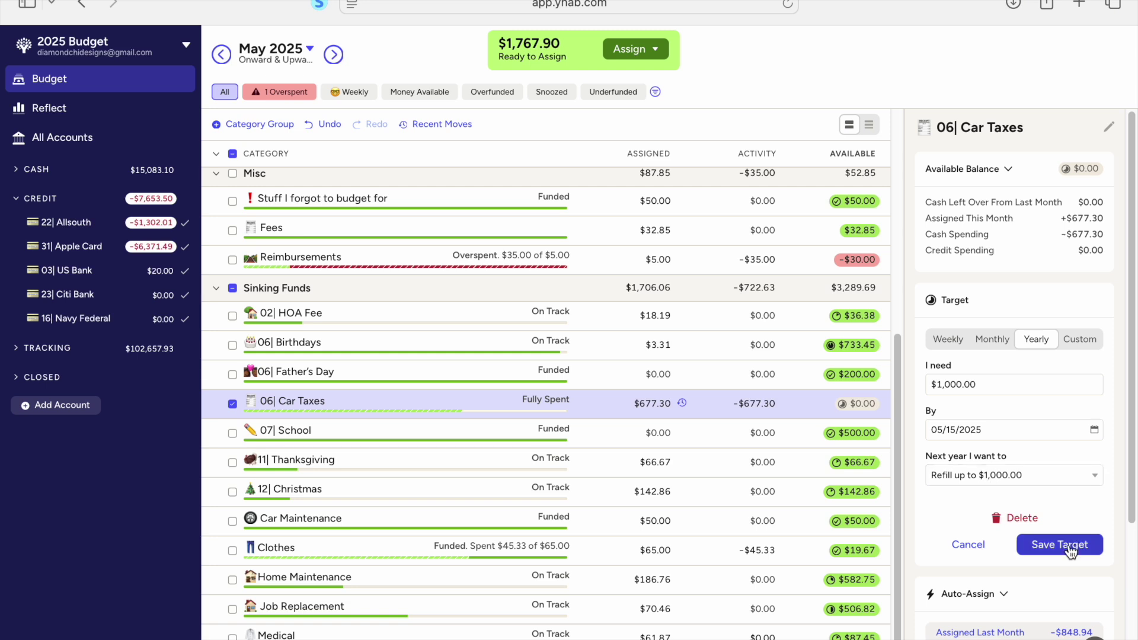
pyautogui.click(1050, 544)
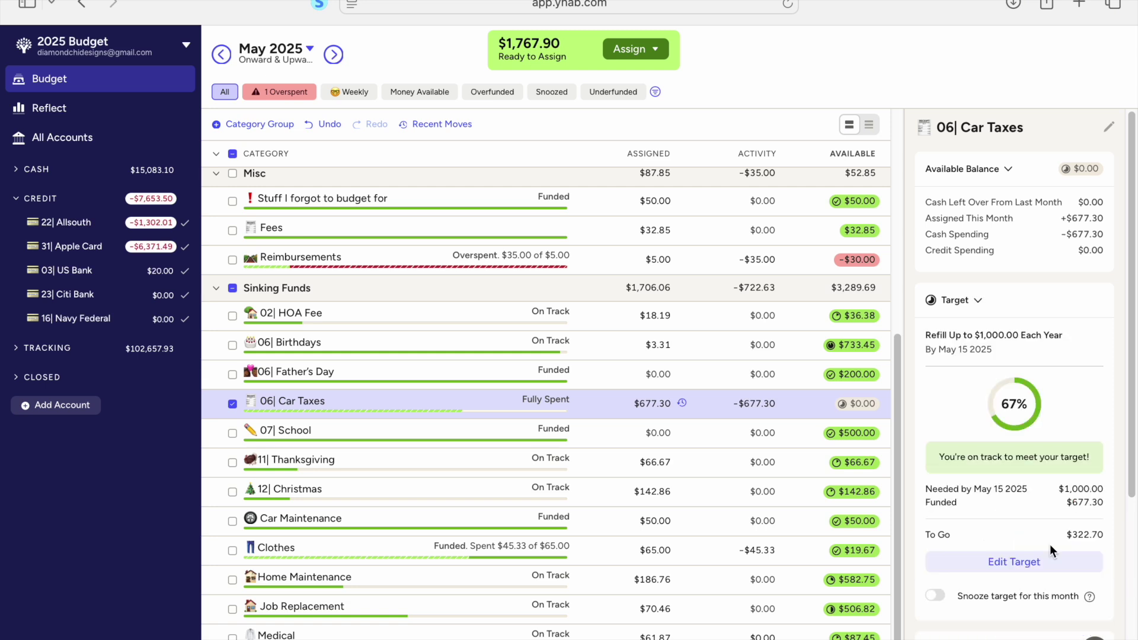
pyautogui.click(233, 403)
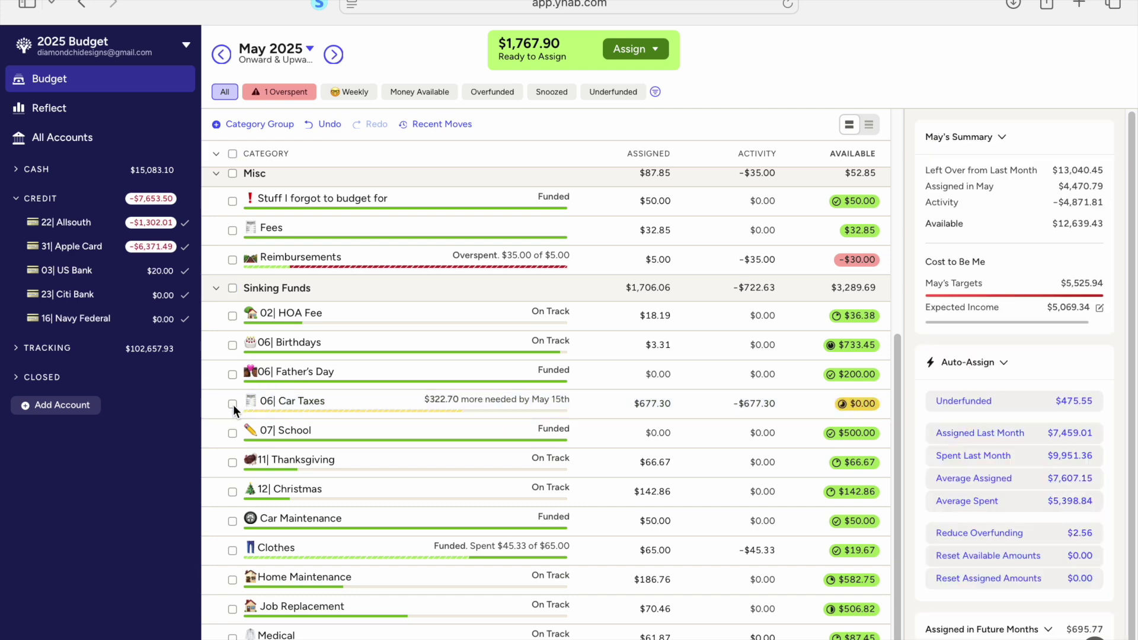
# Set the Car Taxes yearly target amount to $677.30 and save the target
pyautogui.click(232, 403)
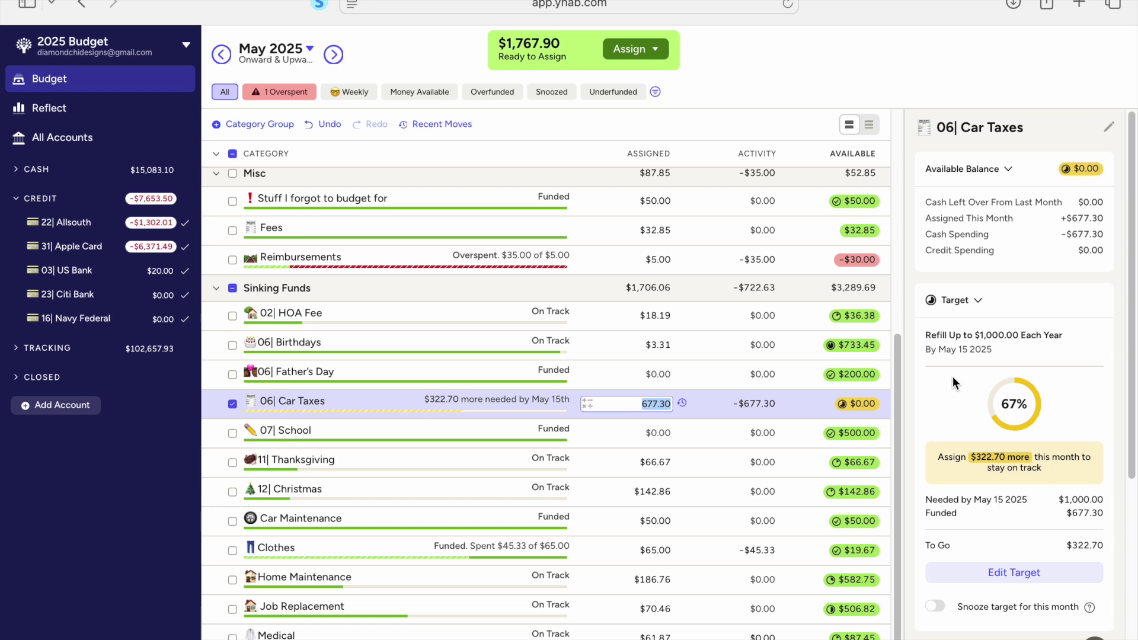
pyautogui.click(1025, 570)
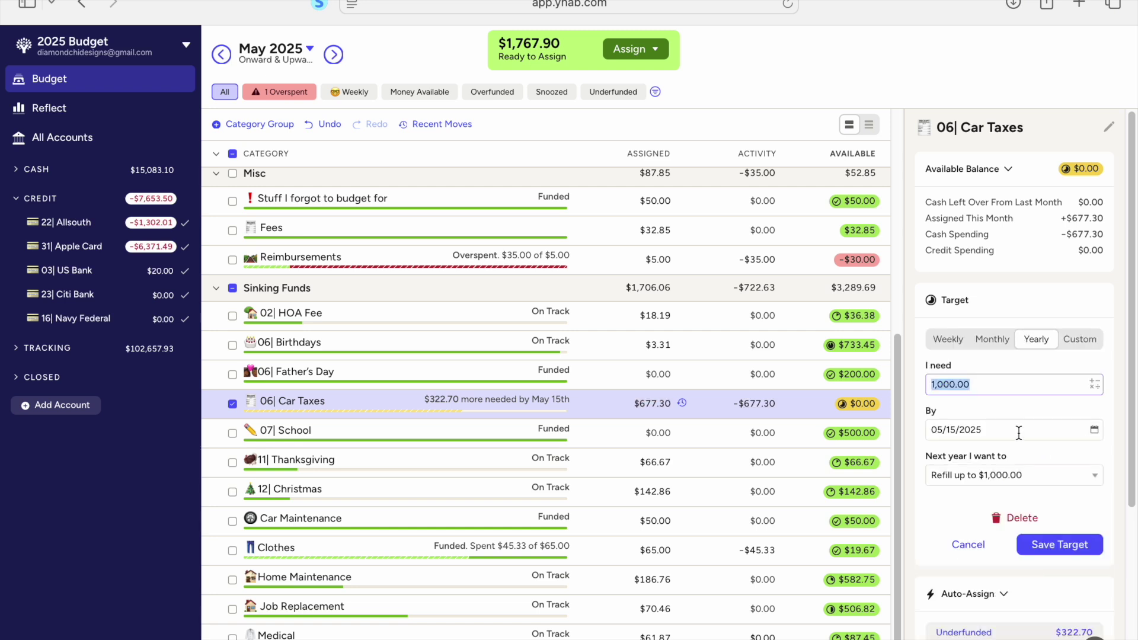
pyautogui.write('677.30')
pyautogui.click(1069, 544)
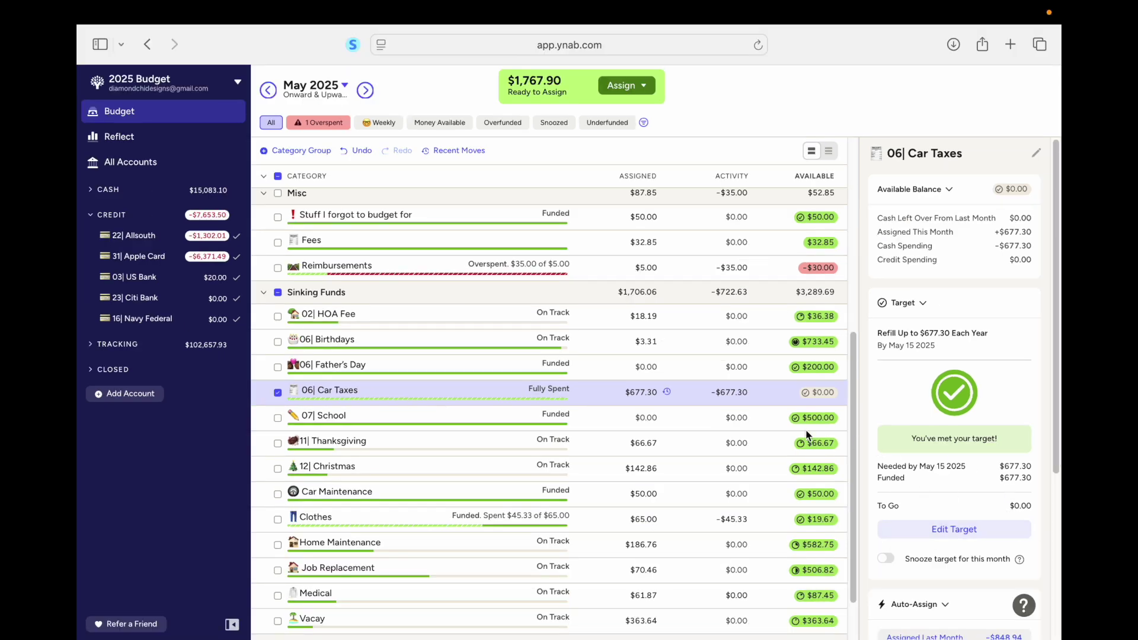
pyautogui.click(278, 393)
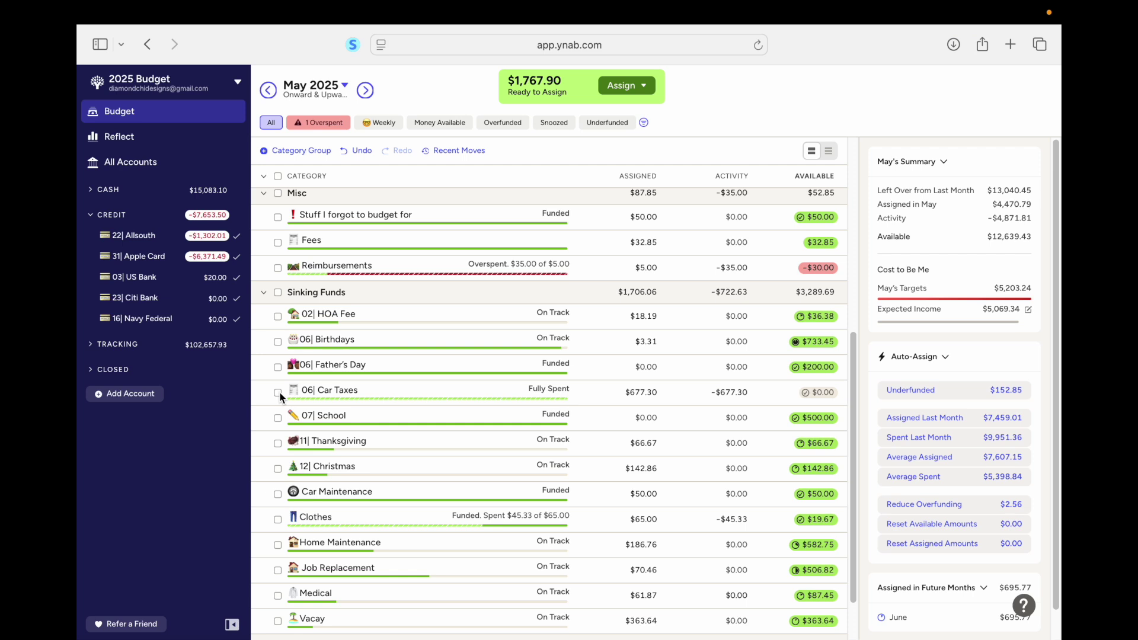
# Check the combined May summary of the Thanksgiving and Christmas categories and review the funding status of the Sinking Funds group
pyautogui.click(278, 445)
pyautogui.click(278, 469)
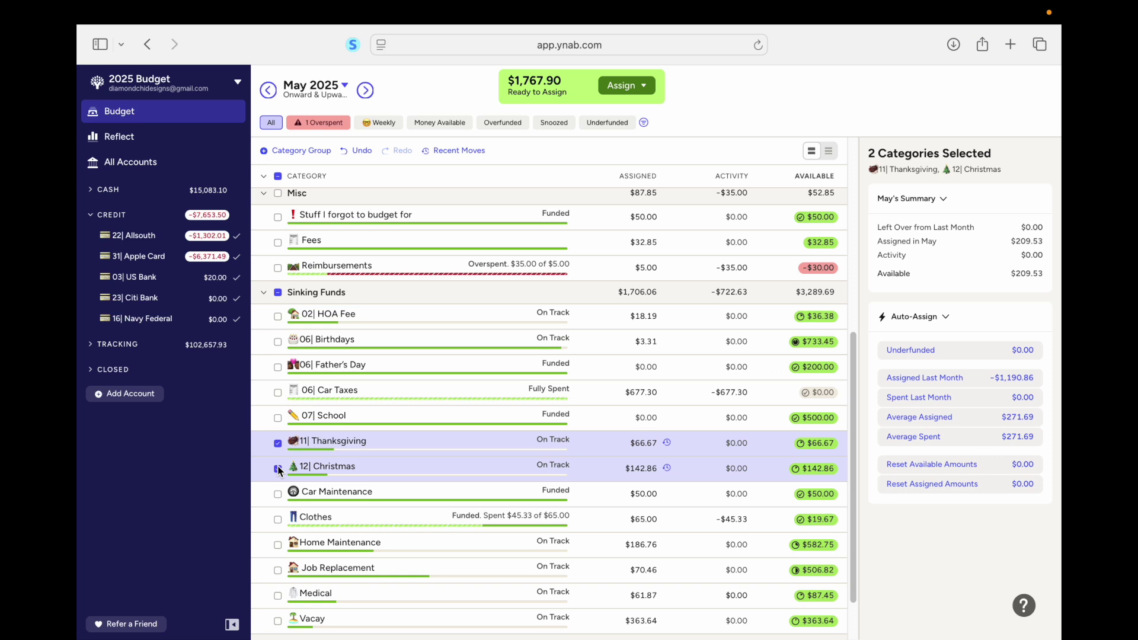
pyautogui.click(278, 444)
pyautogui.click(278, 469)
pyautogui.scroll(1, 297, 330)
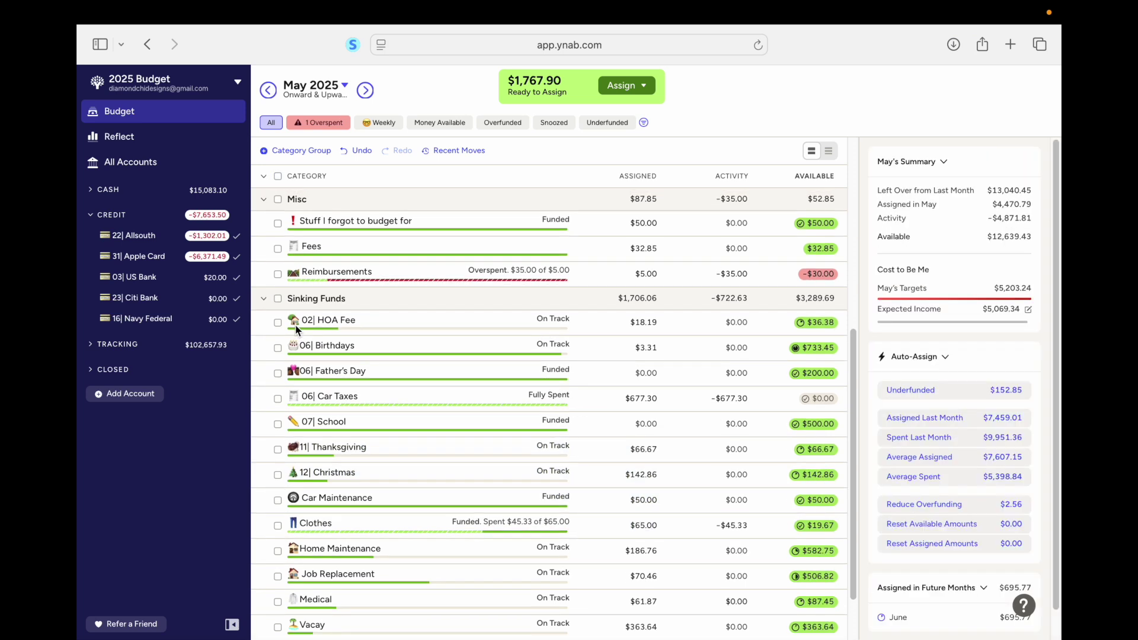
pyautogui.scroll(1, 280, 394)
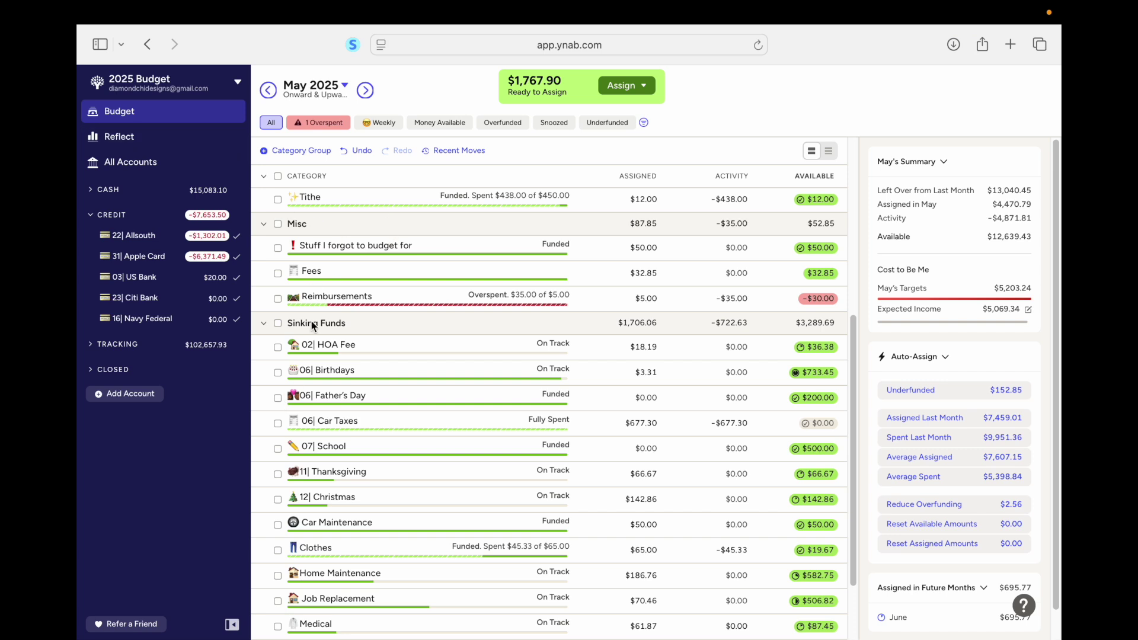
pyautogui.scroll(-1, 307, 420)
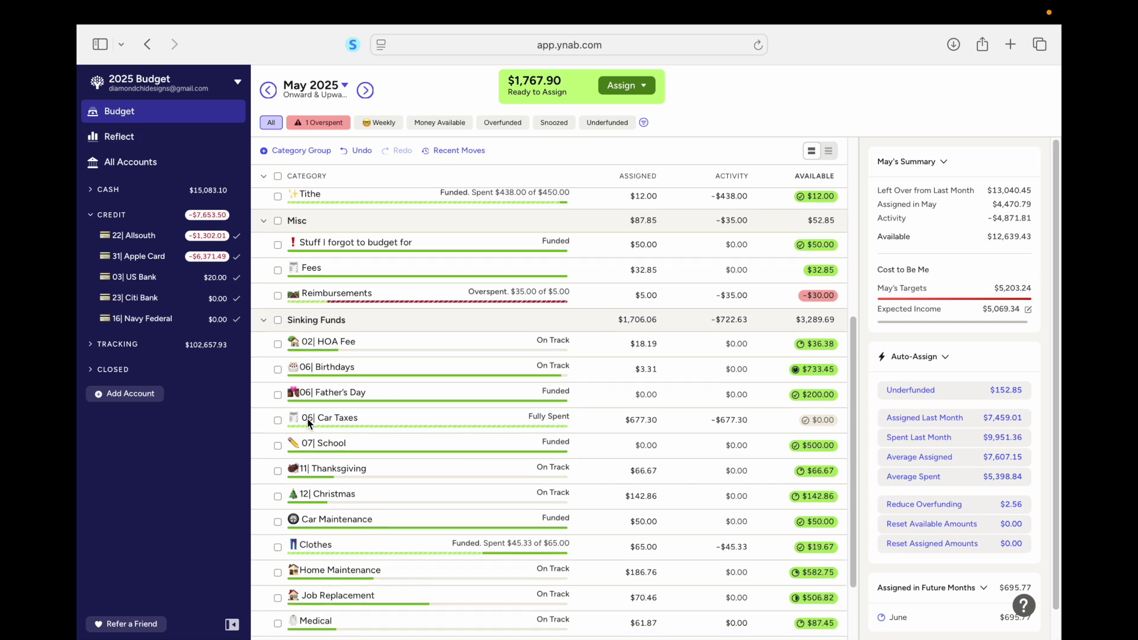
pyautogui.scroll(-1, 308, 422)
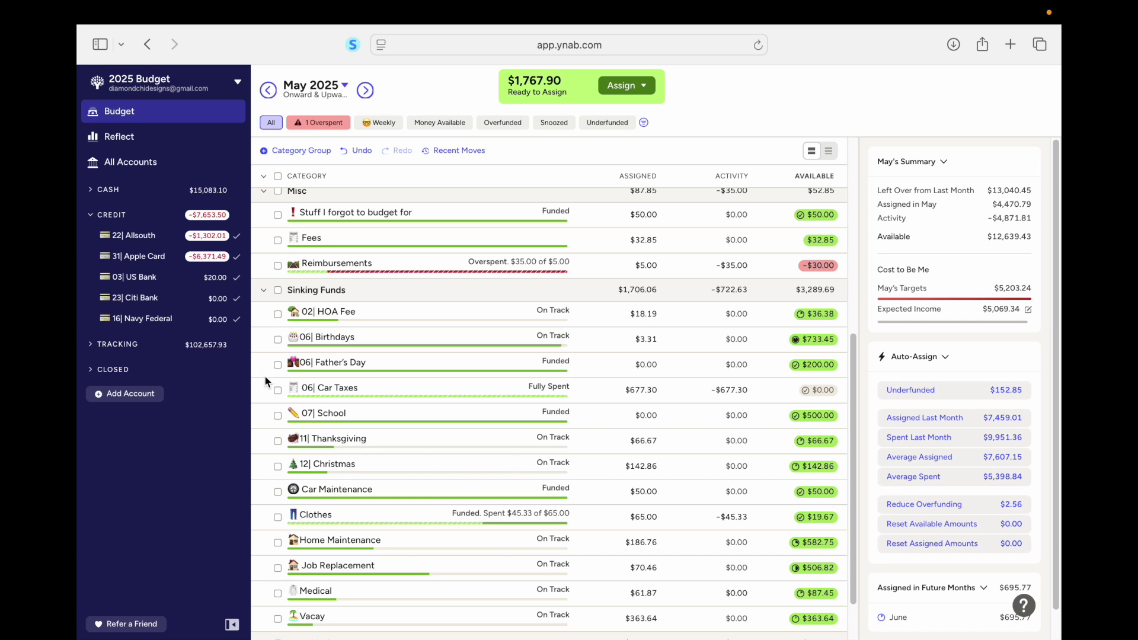
pyautogui.scroll(-3, 342, 459)
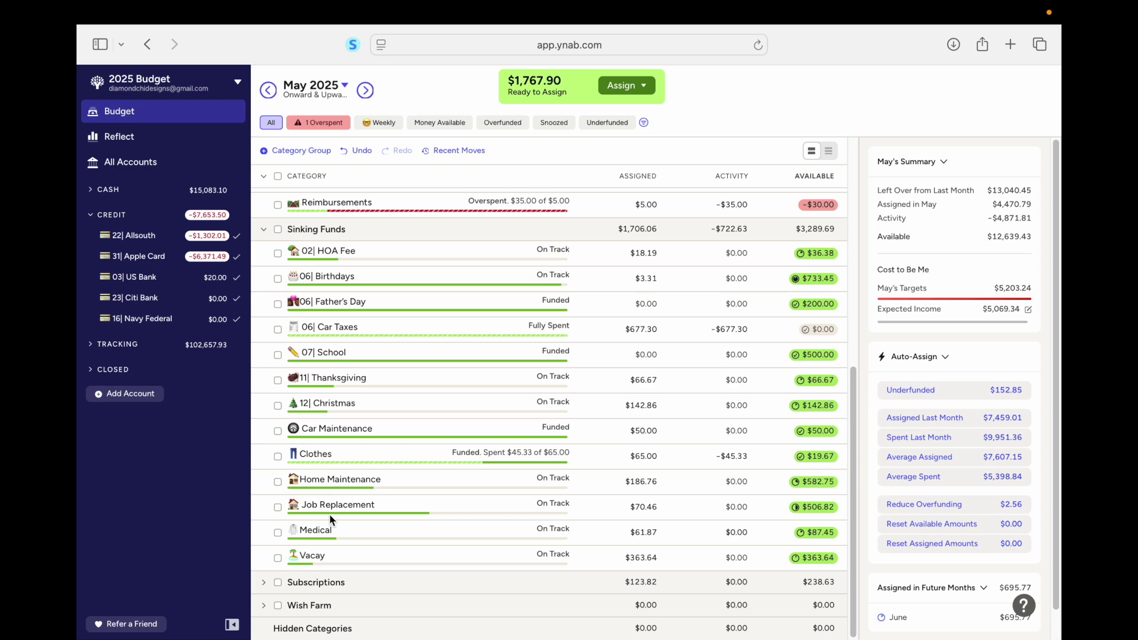
# Expand the Subscriptions and Wish Farm groups and review how their categories are funded
pyautogui.click(264, 582)
pyautogui.scroll(-5, 476, 392)
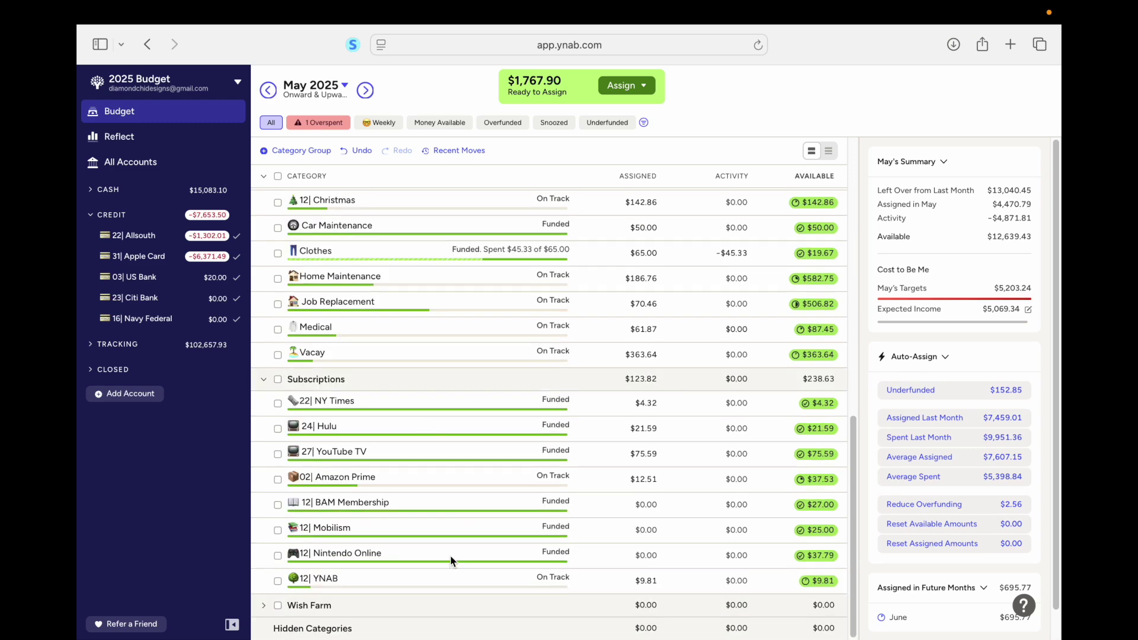
pyautogui.click(264, 606)
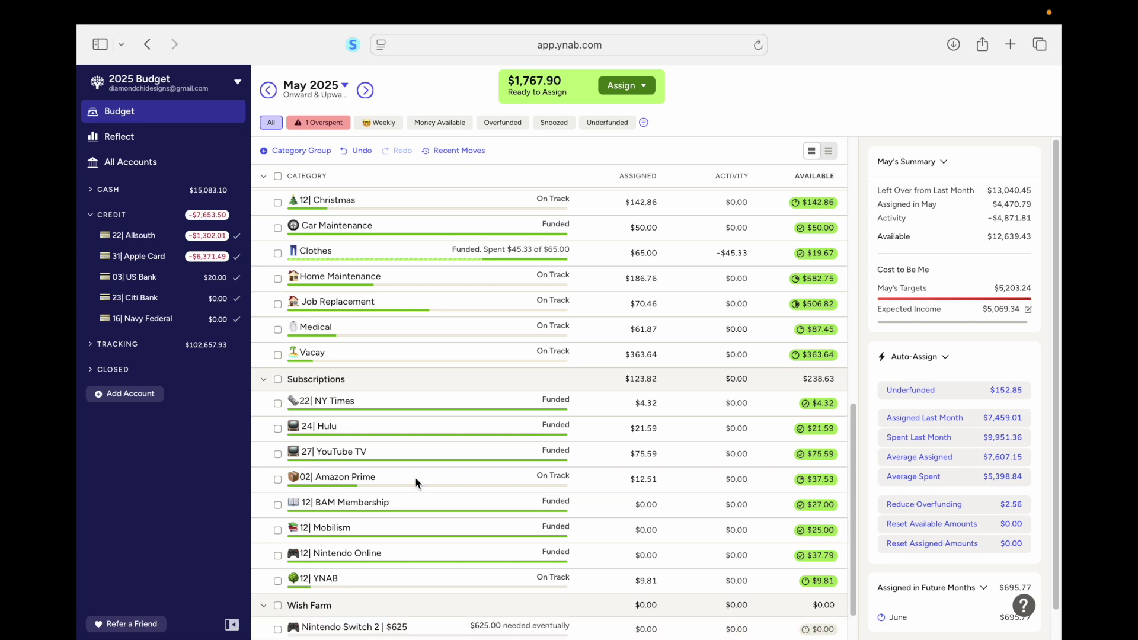
pyautogui.scroll(-2, 421, 463)
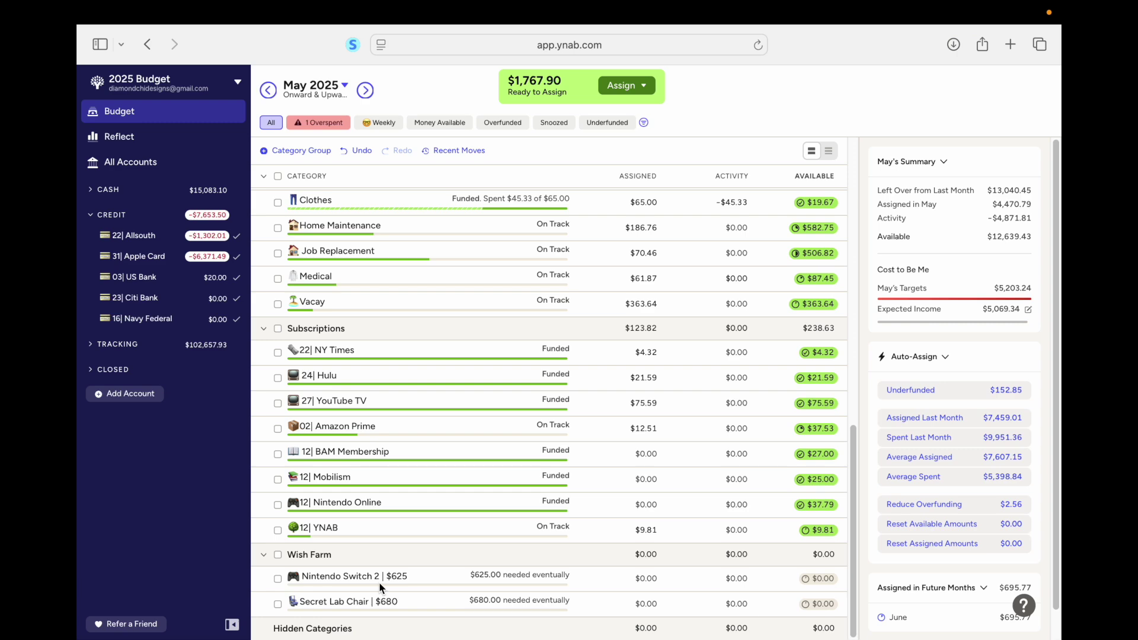
# Collapse the Home group and filter the budget to show only underfunded categories
pyautogui.scroll(10, 379, 587)
pyautogui.click(264, 270)
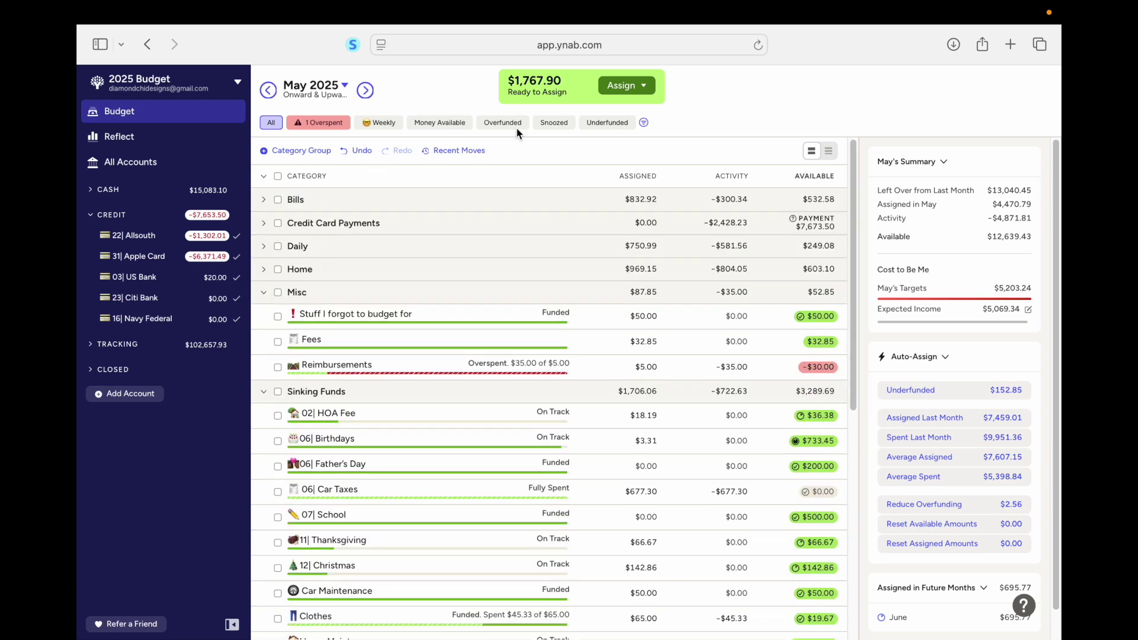
pyautogui.click(605, 123)
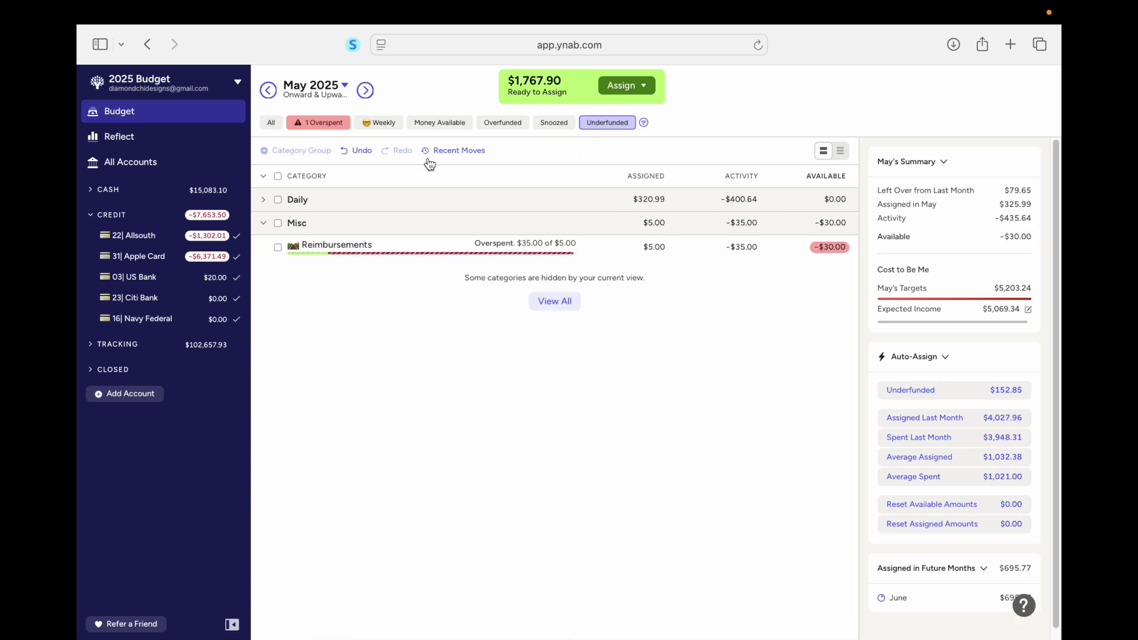
# Check the underfunded Daily categories, and filter for overfunded categories to review the Medical category's May activity
pyautogui.click(263, 200)
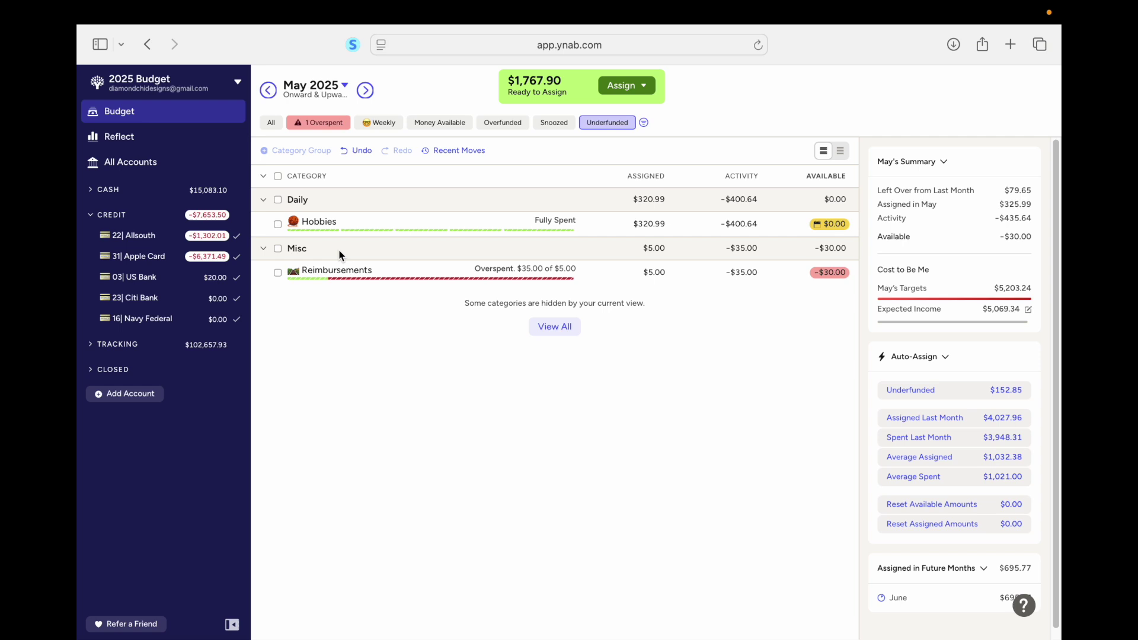
pyautogui.click(519, 125)
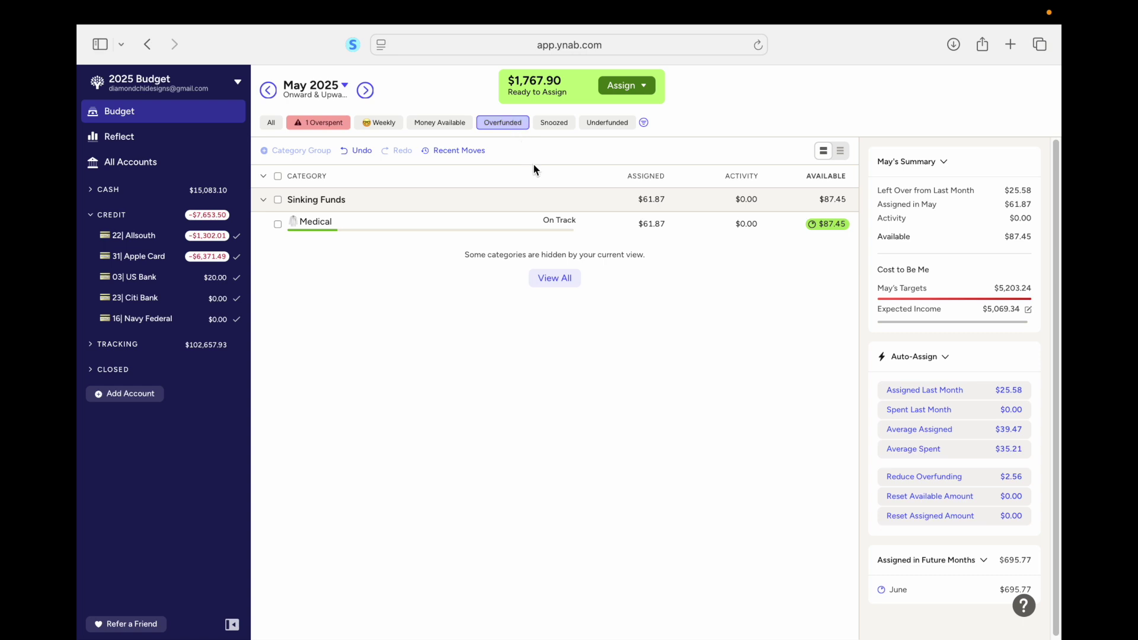
pyautogui.click(659, 229)
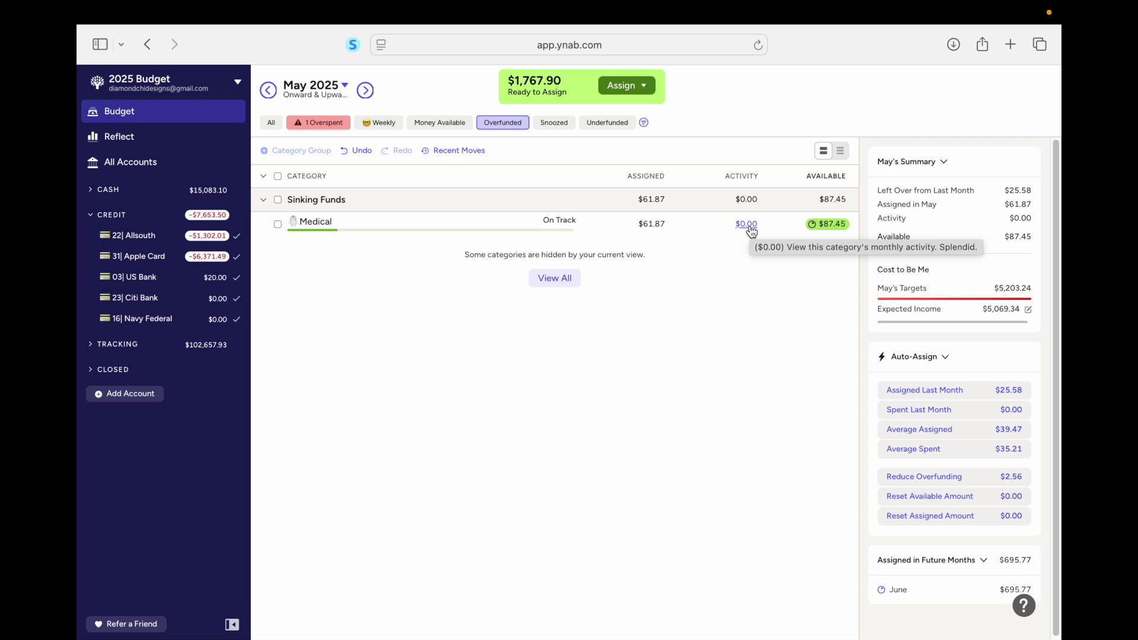
pyautogui.click(750, 228)
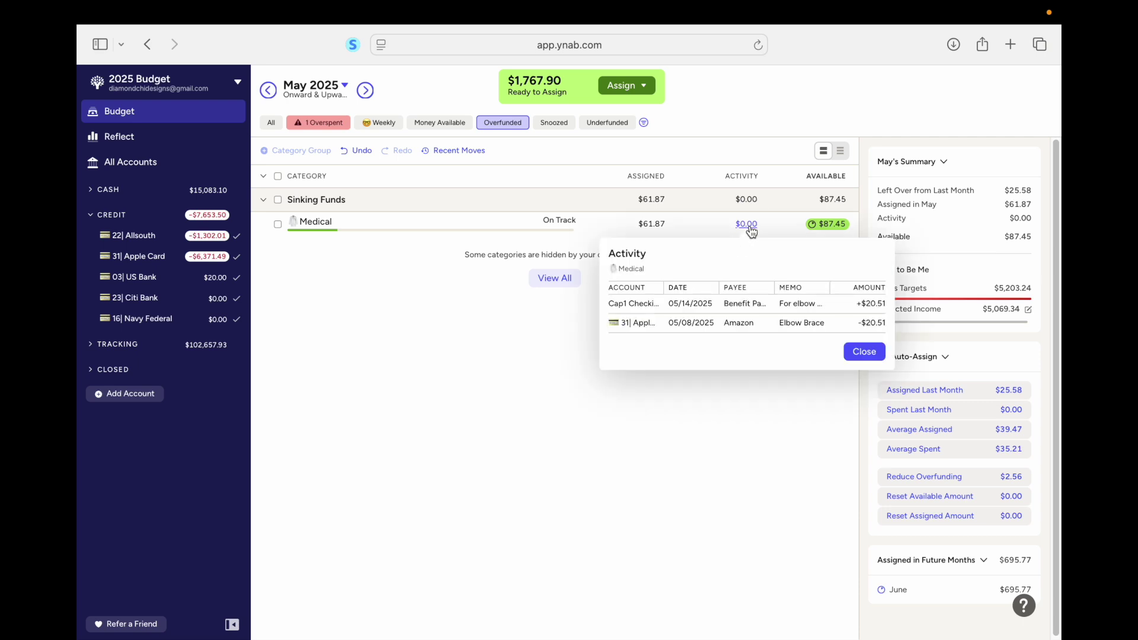
pyautogui.click(864, 352)
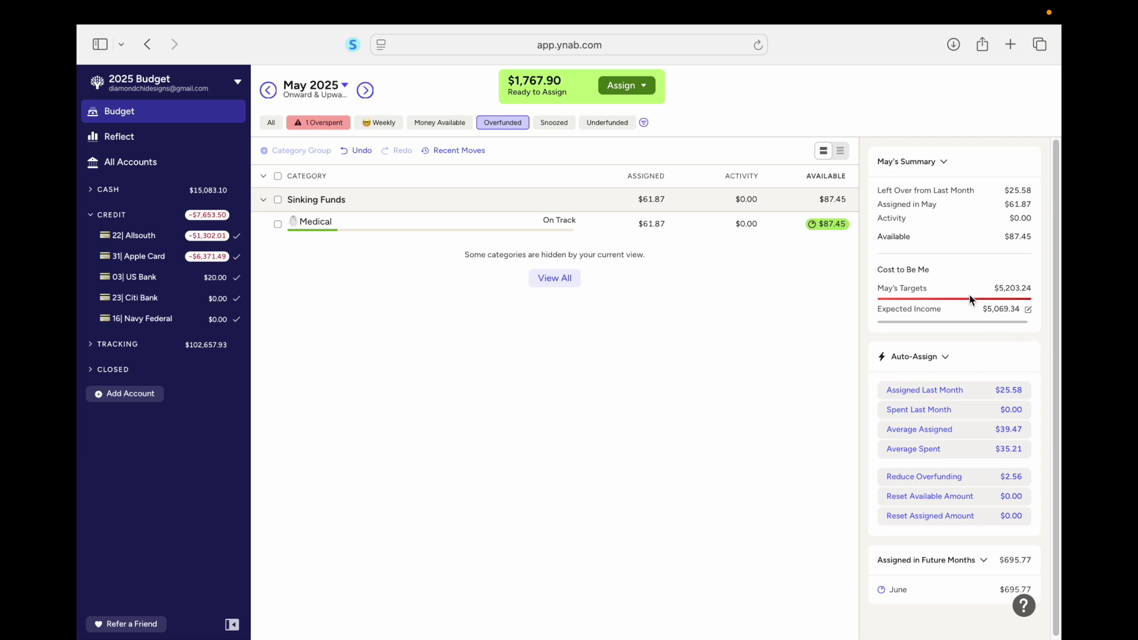
# Apply the Reduce Overfunding auto-assign option to the Medical category in May
pyautogui.click(277, 224)
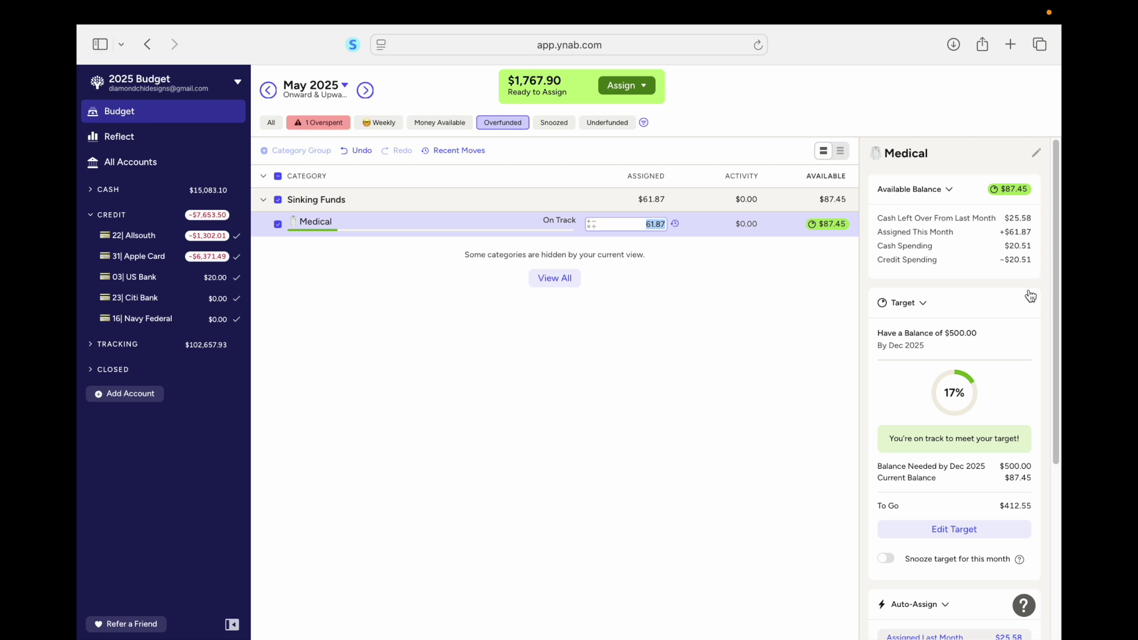
pyautogui.scroll(-5, 1025, 293)
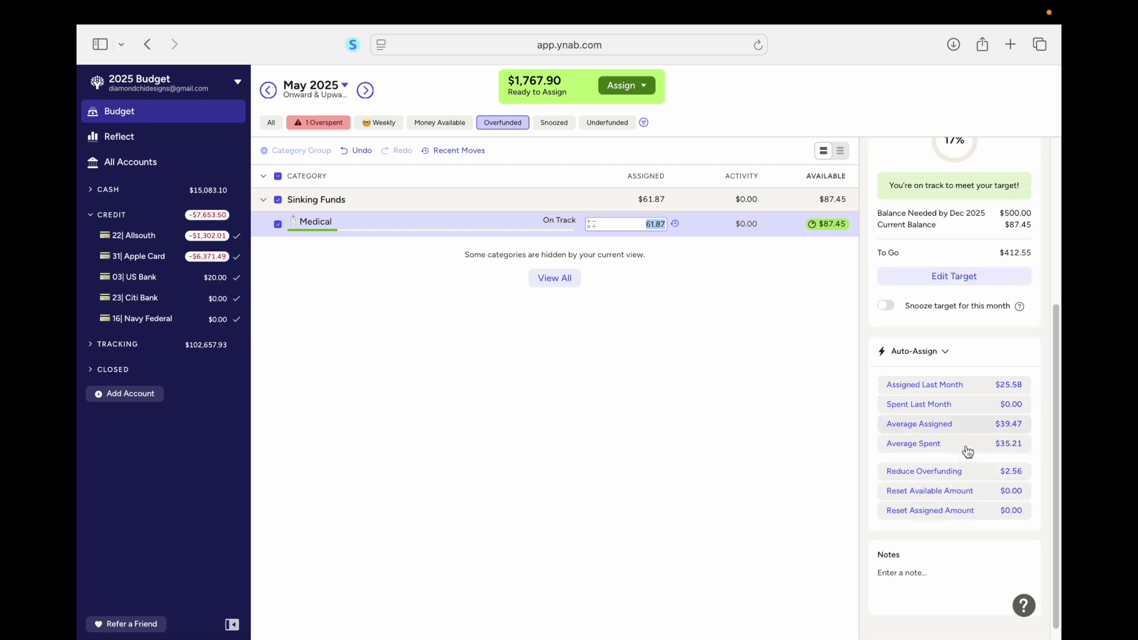
pyautogui.click(958, 478)
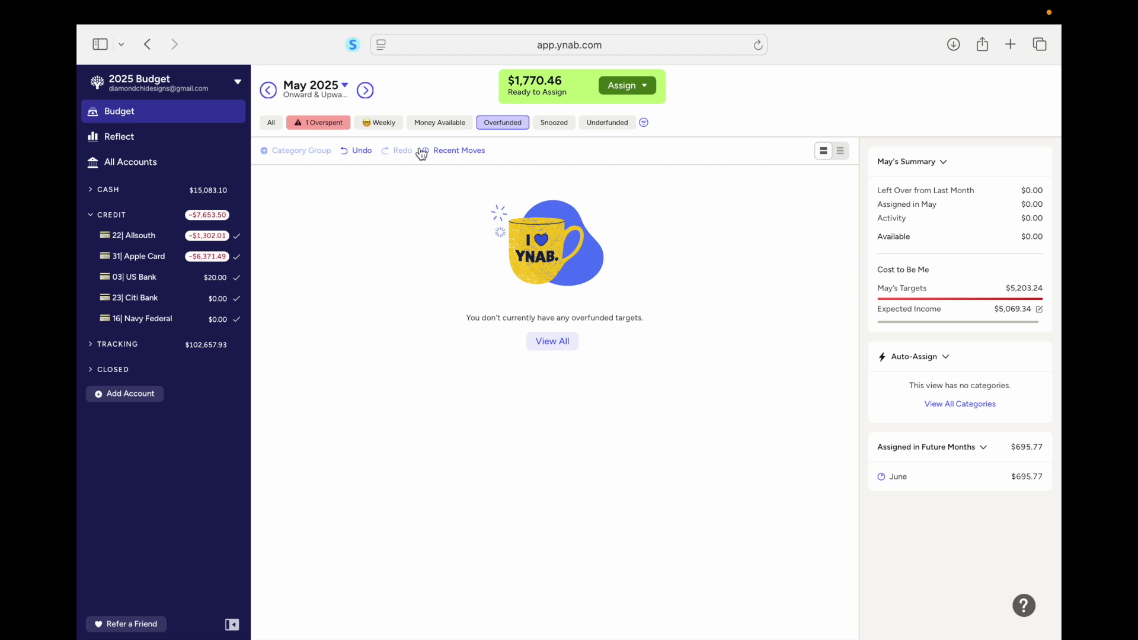
# Show all categories for June 2025 and collapse the Credit Card Payments group after checking the Allsouth card's upcoming transactions
pyautogui.click(271, 123)
pyautogui.click(364, 92)
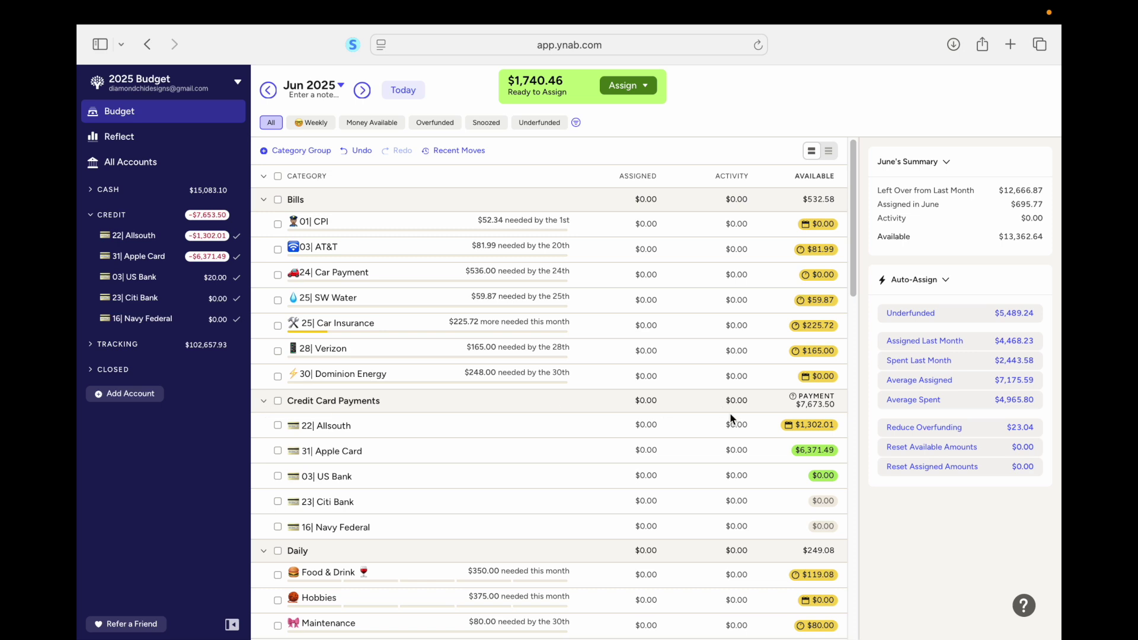
pyautogui.moveTo(800, 435)
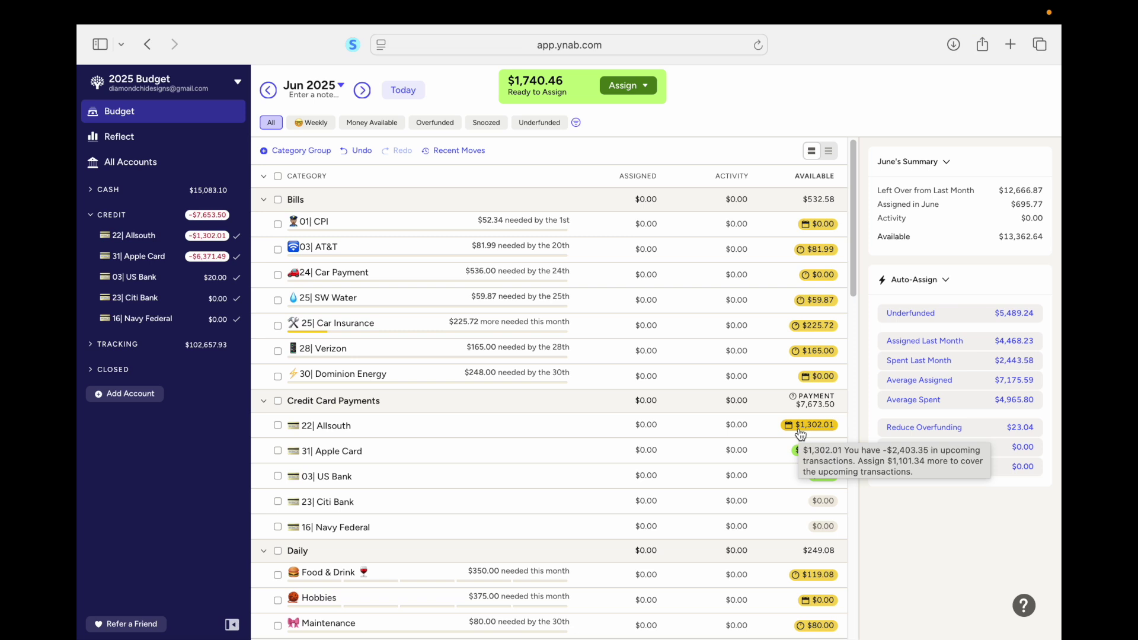
pyautogui.click(264, 402)
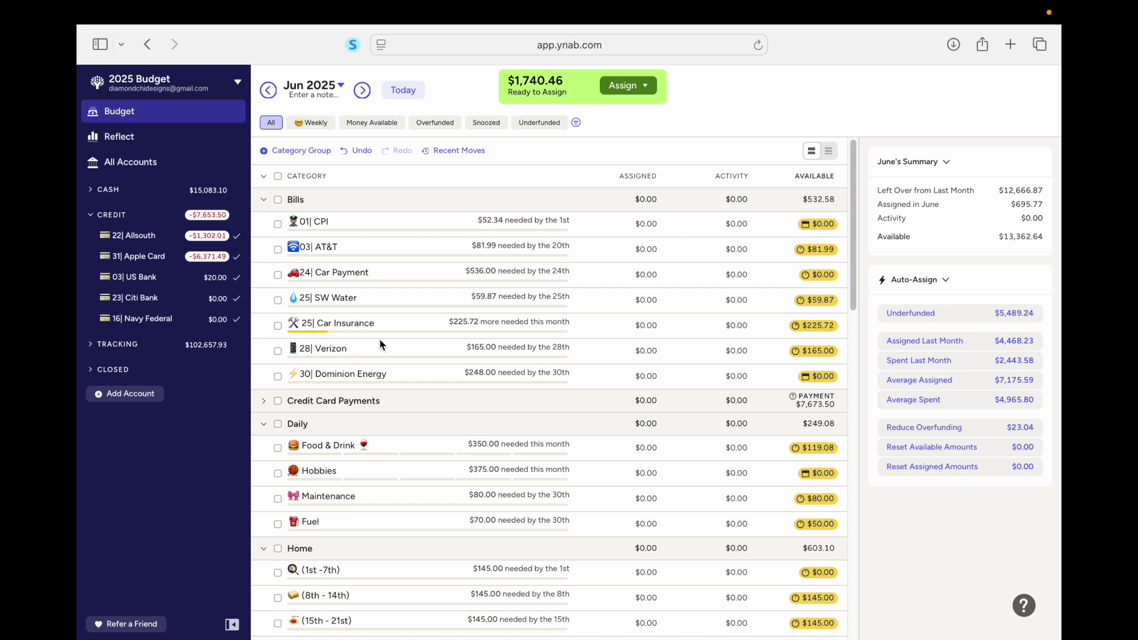
# Assign $52.34 to CPI and $81.99 to AT&T in the June Bills group
pyautogui.click(645, 227)
pyautogui.write('52.34')
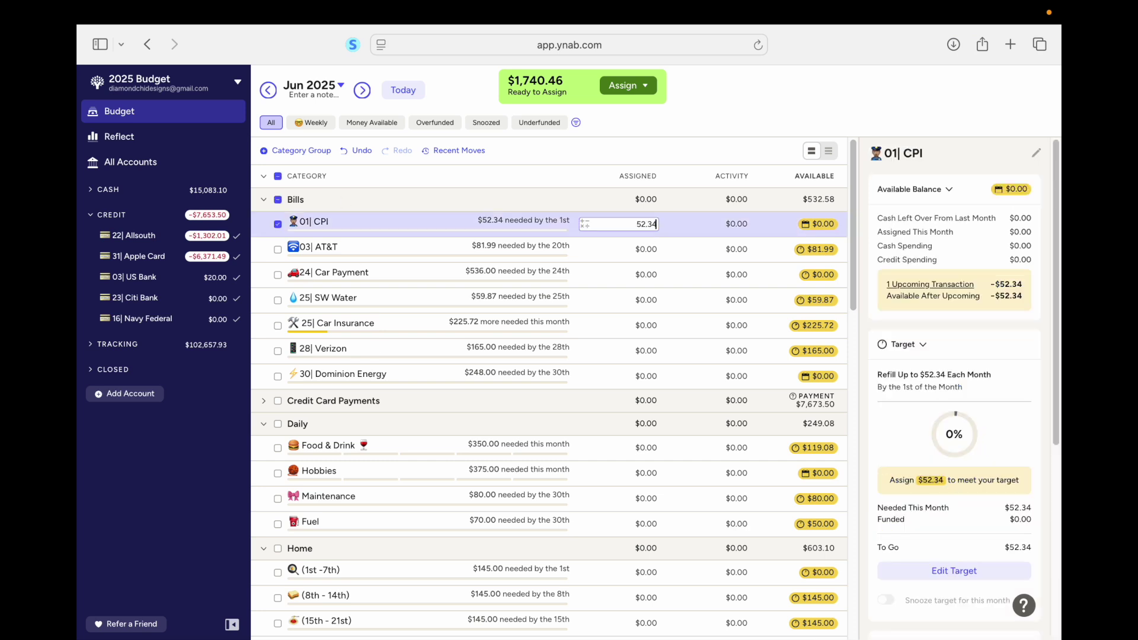
pyautogui.press('Return')
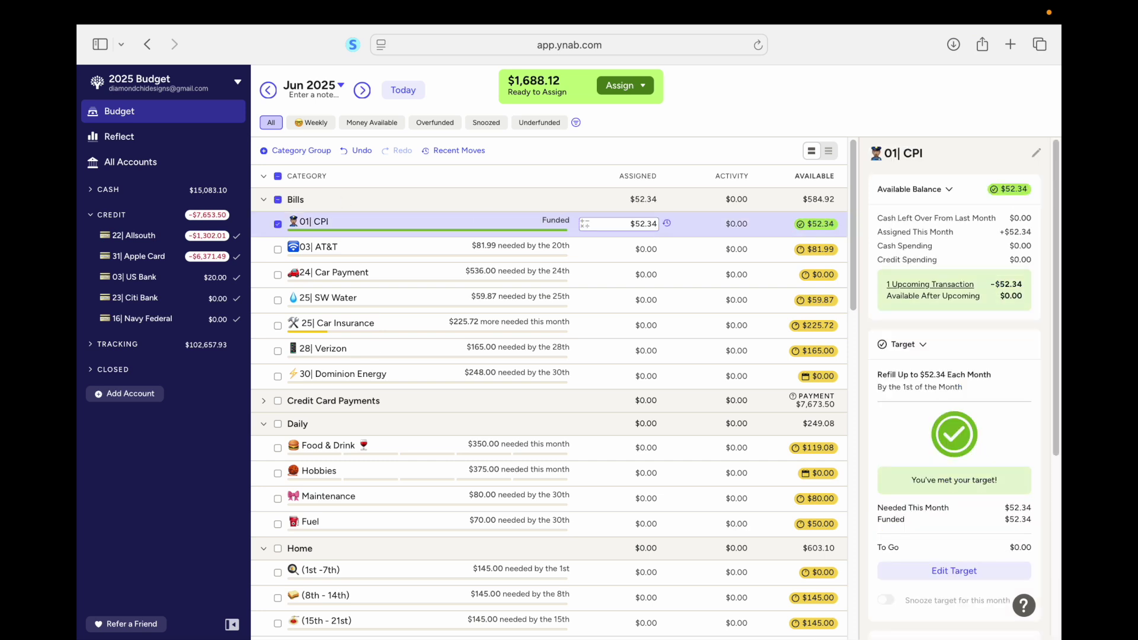
pyautogui.click(279, 224)
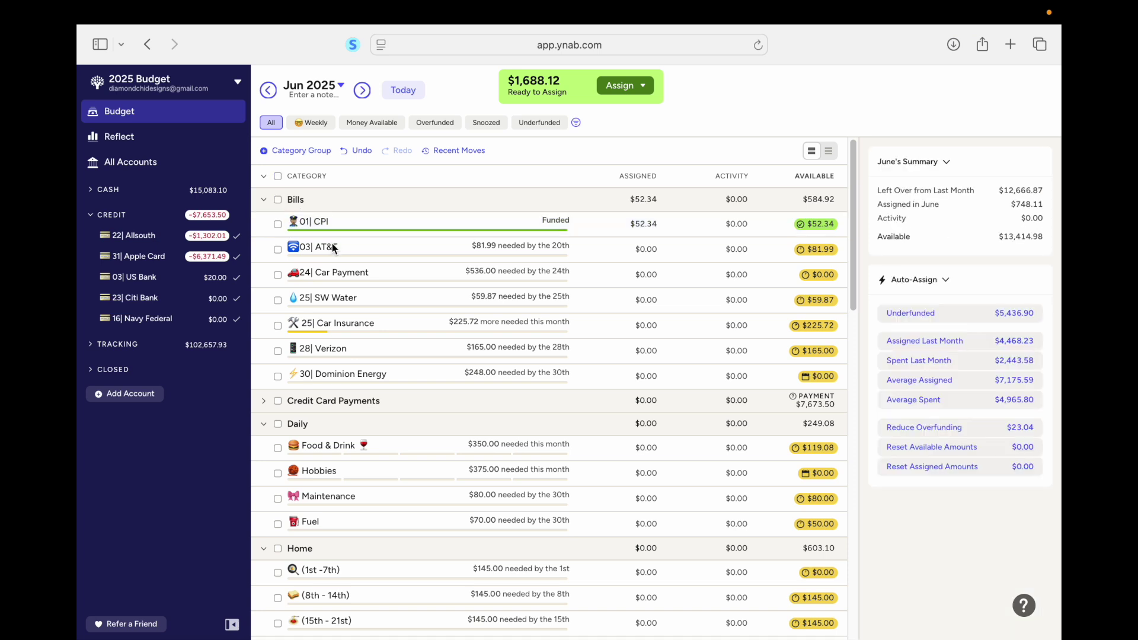
pyautogui.click(640, 248)
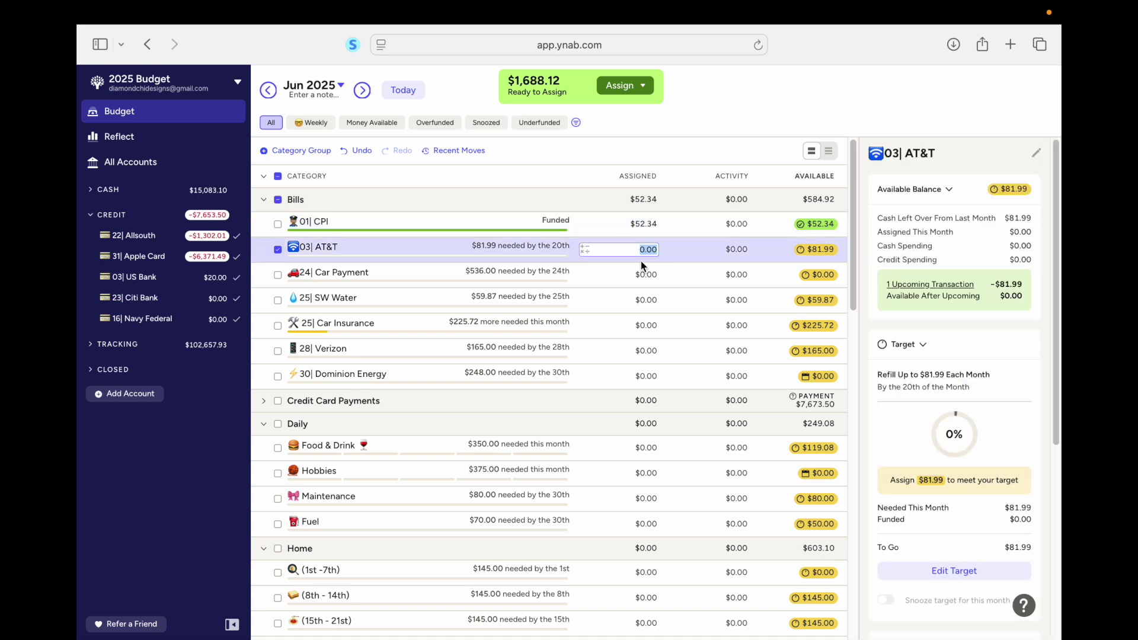
pyautogui.write('81.99')
pyautogui.press('Return')
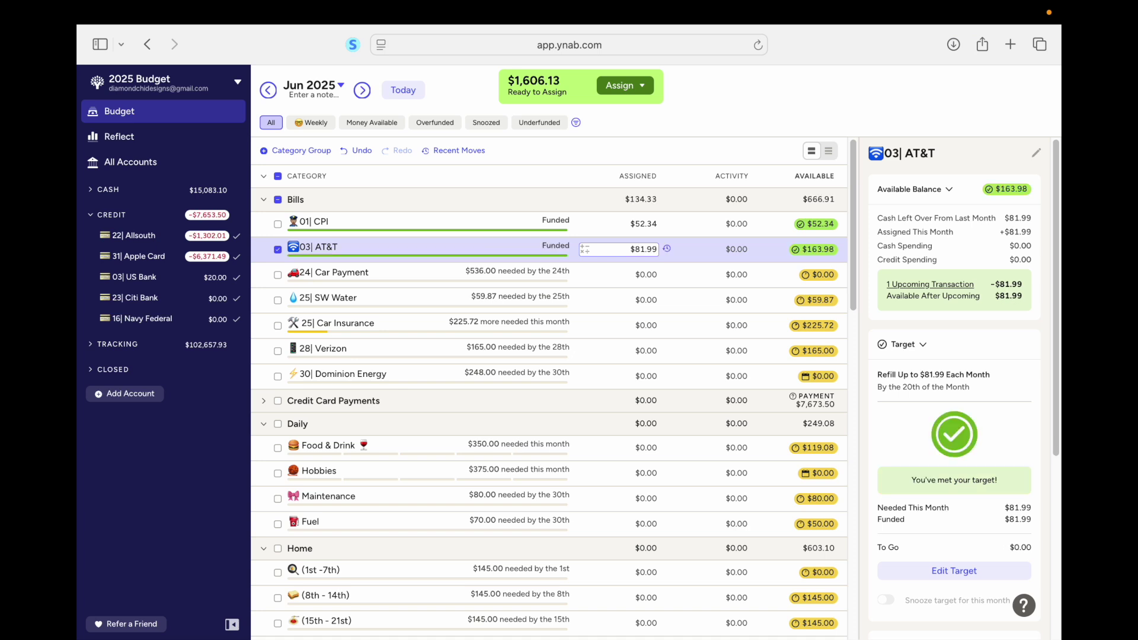
pyautogui.click(630, 278)
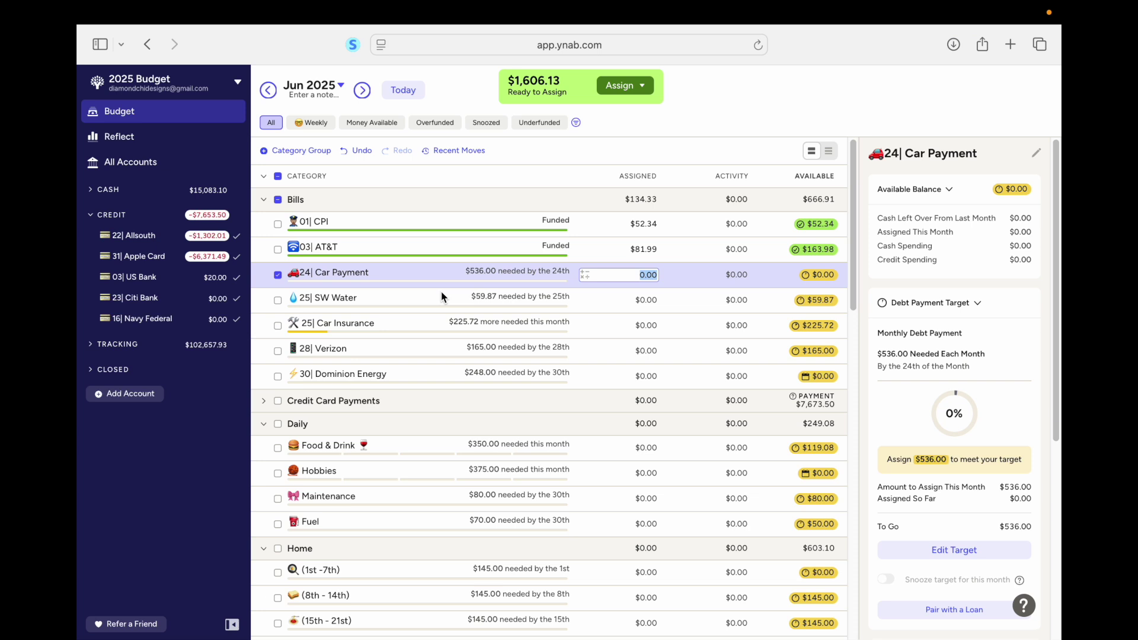
pyautogui.click(277, 274)
# Assign $59.87 to SW Water and $225.72 to Car Insurance in the June Bills group
pyautogui.click(640, 299)
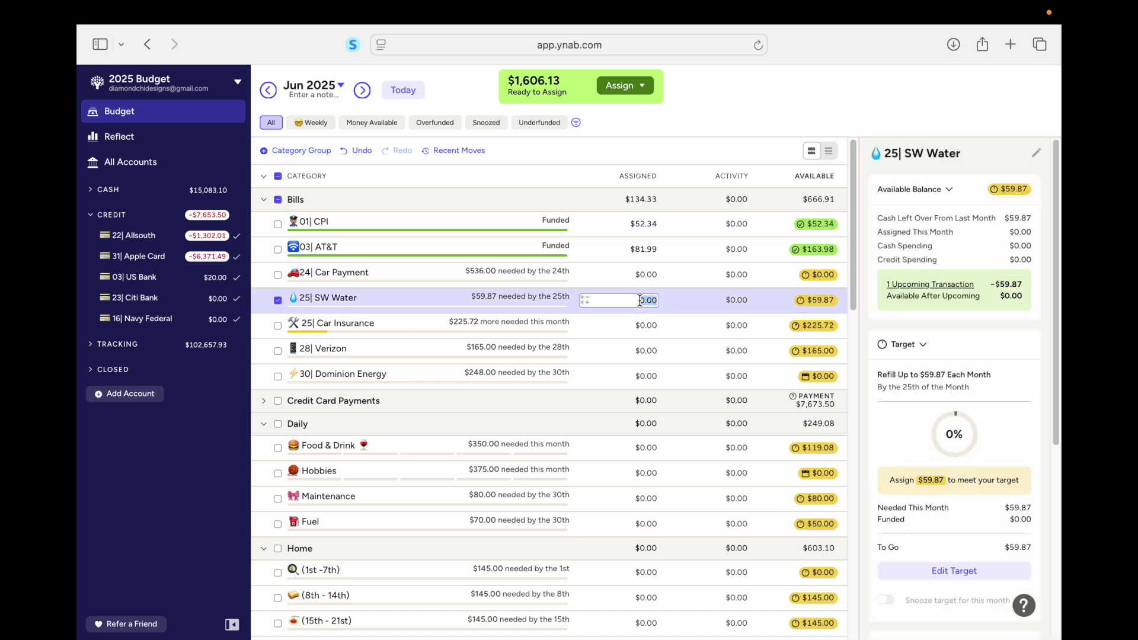
pyautogui.write('59.87')
pyautogui.press('Return')
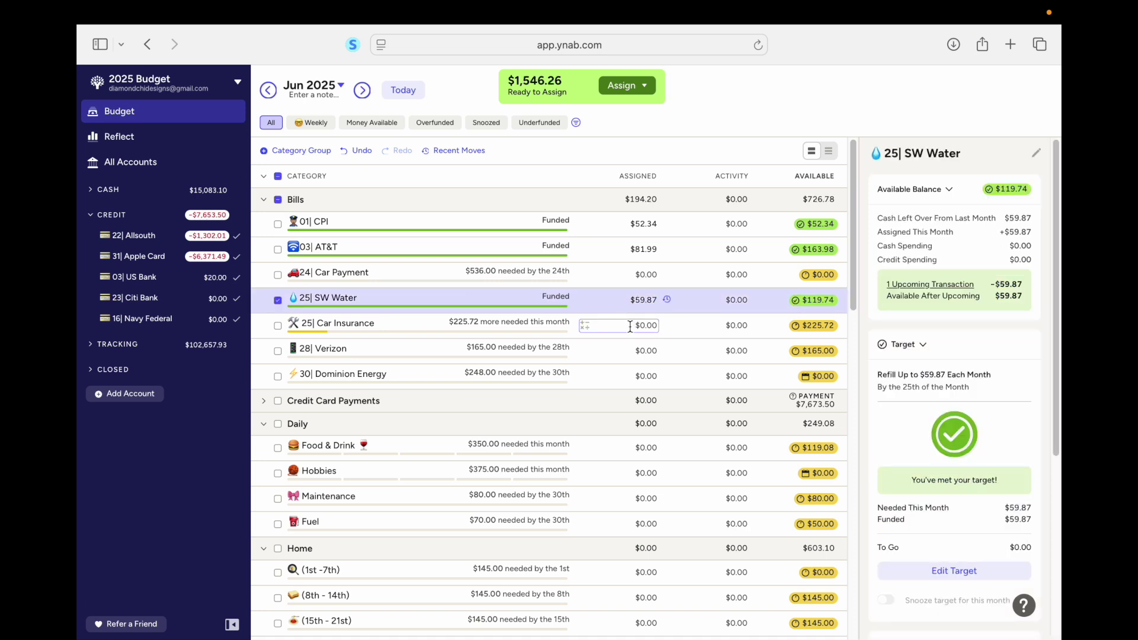
pyautogui.click(631, 327)
pyautogui.write('225.72')
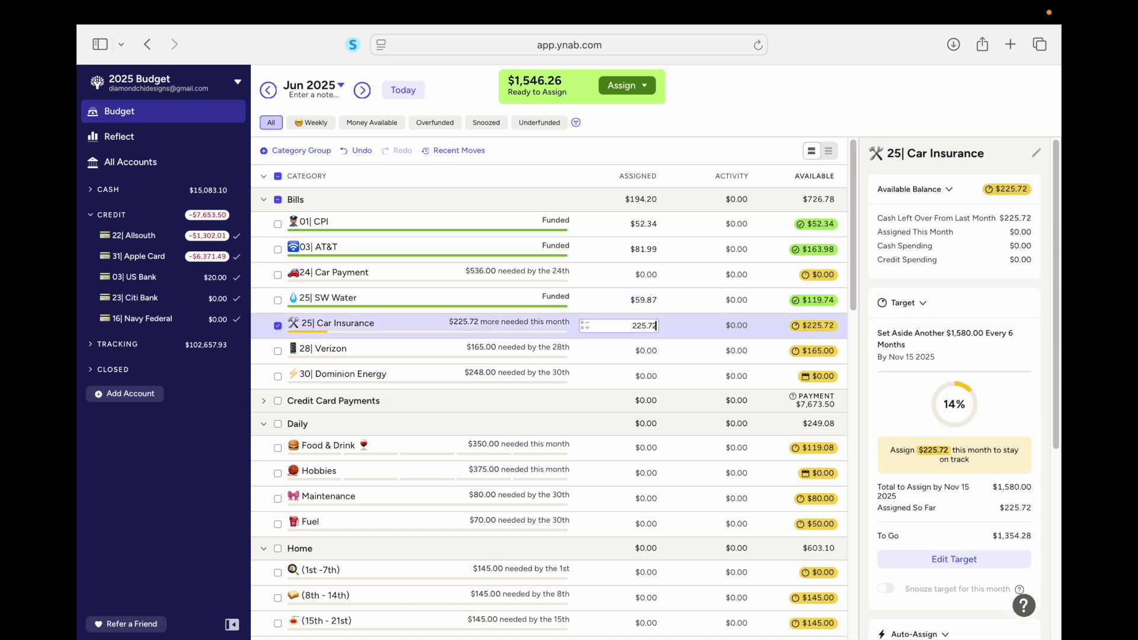
pyautogui.press('Return')
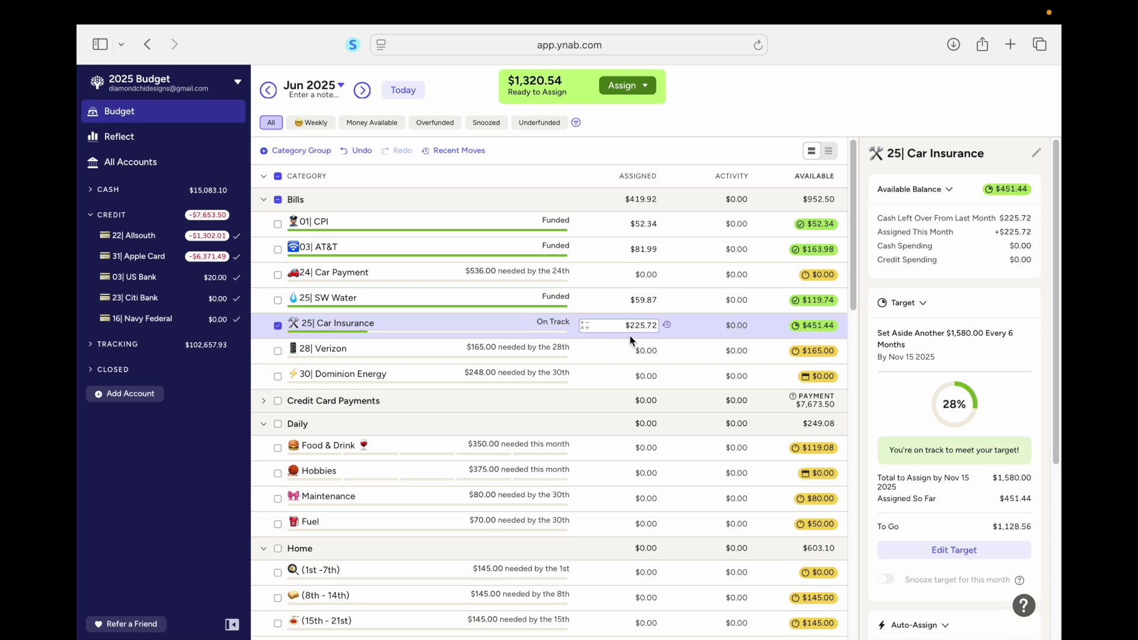
pyautogui.click(278, 325)
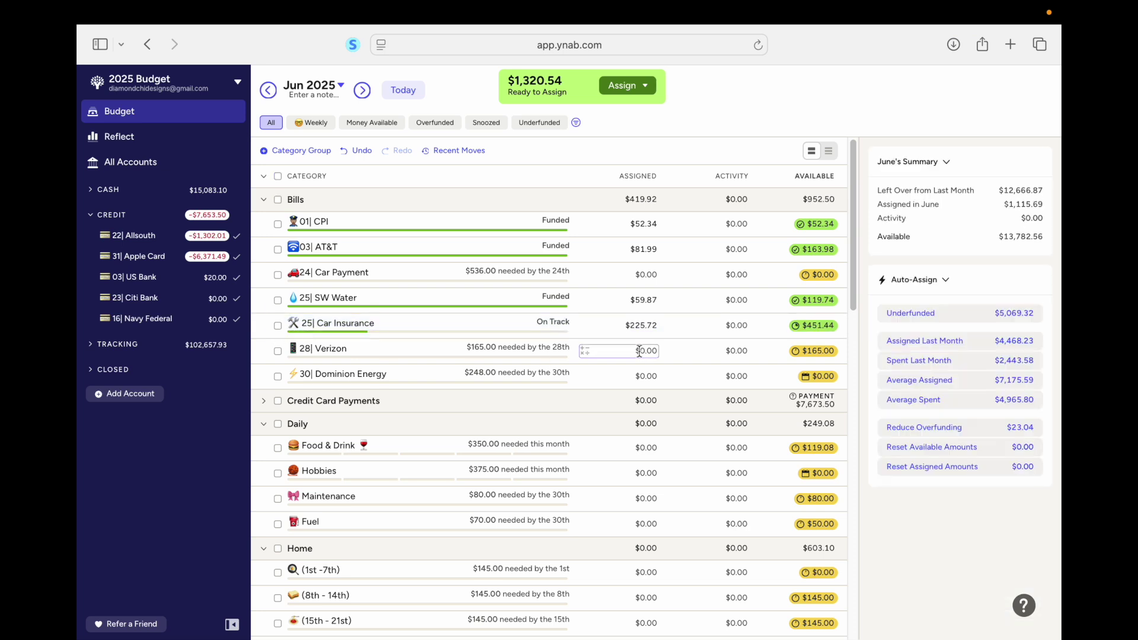
# Assign $165 to the Verizon category for June and deselect it
pyautogui.click(640, 350)
pyautogui.write('165')
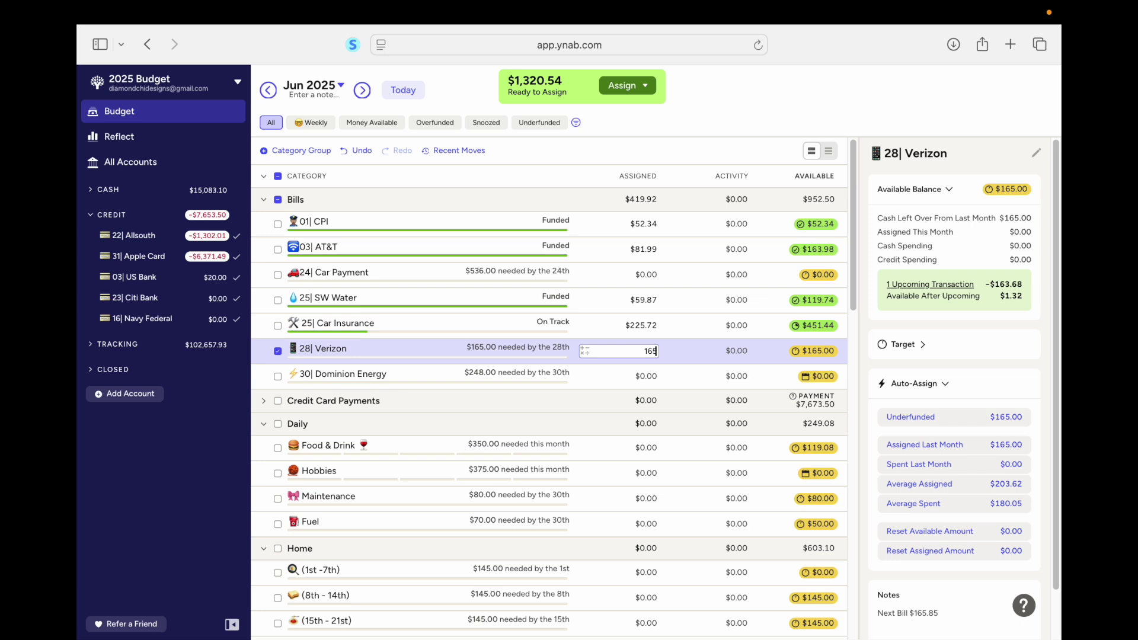
pyautogui.write('-43')
pyautogui.press('BackSpace')
pyautogui.press('BackSpace')
pyautogui.press('BackSpace')
pyautogui.press('Return')
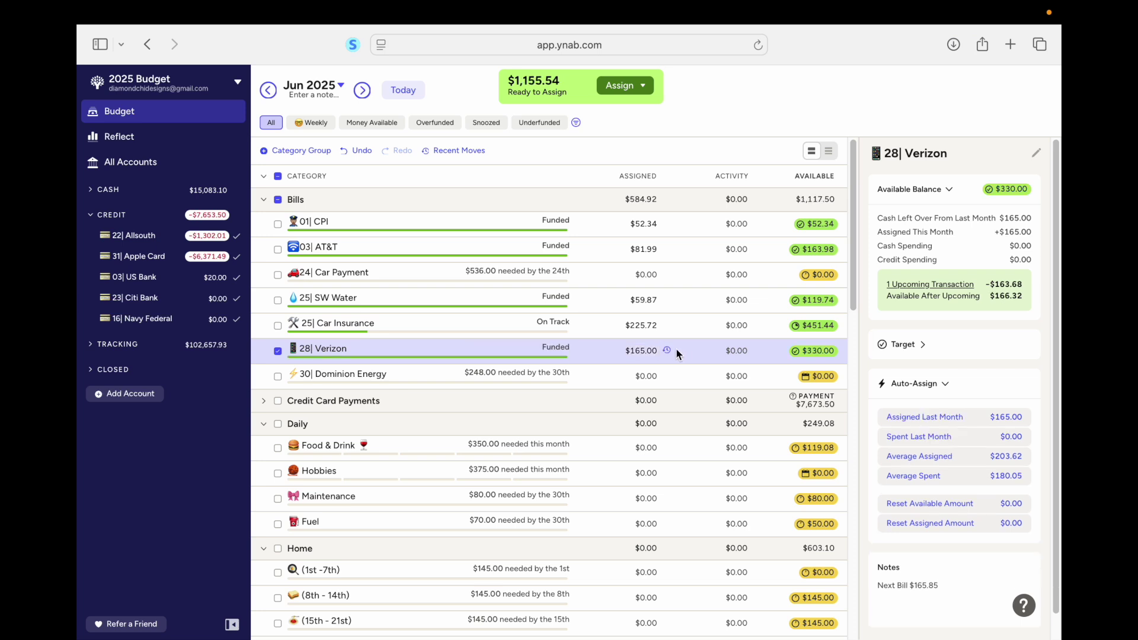
pyautogui.click(277, 351)
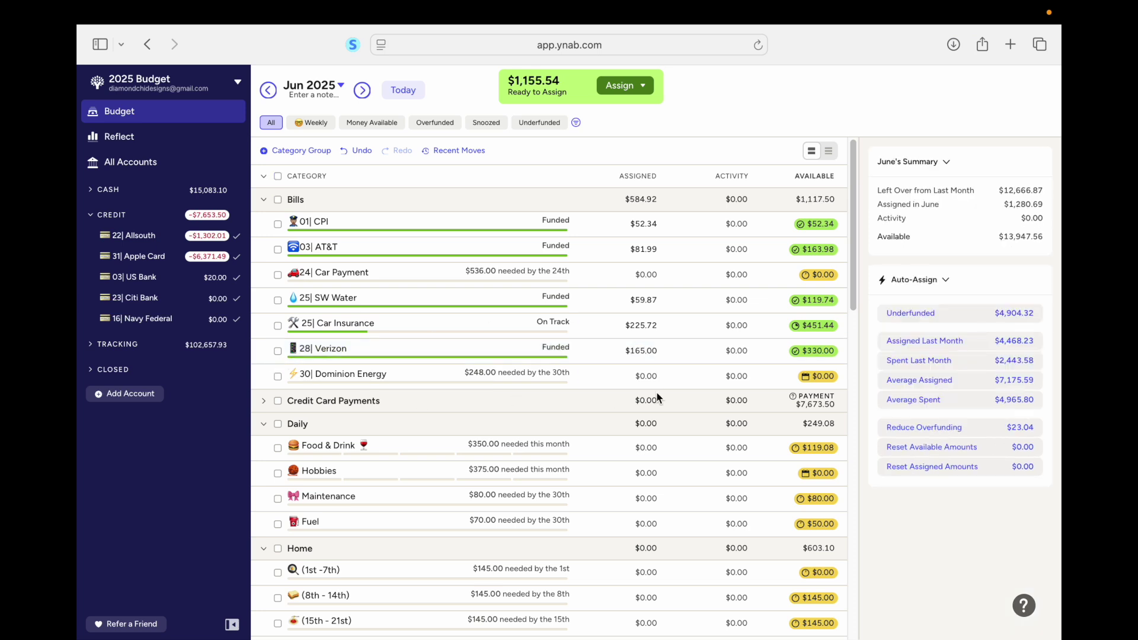
# Assign $248 to the Dominion Energy category for June and deselect it
pyautogui.click(644, 381)
pyautogui.write('2')
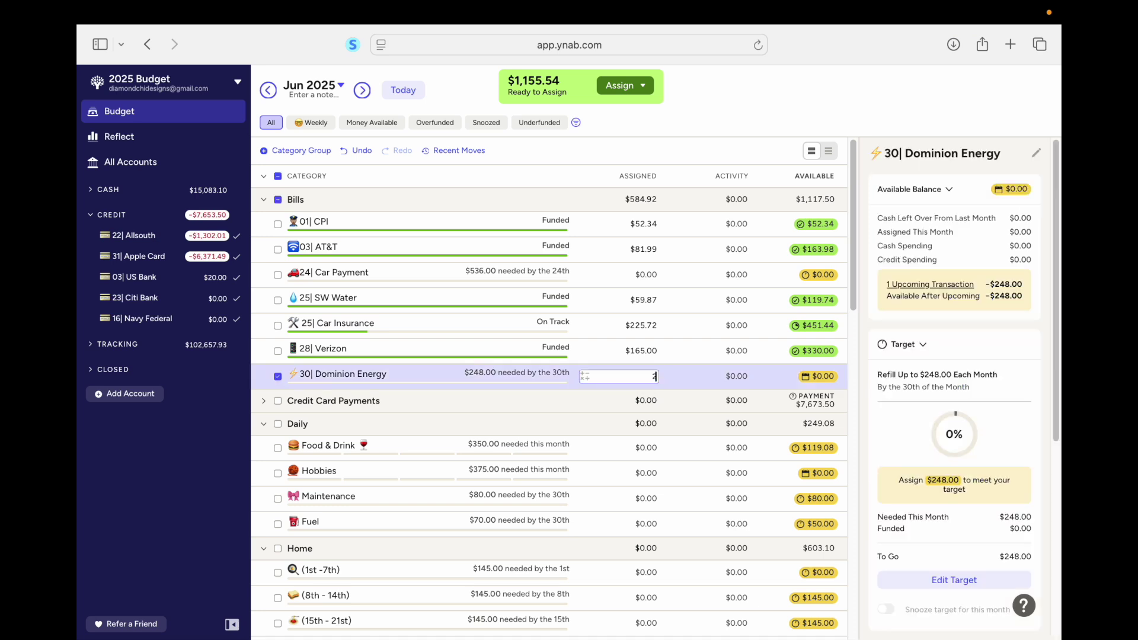
pyautogui.write('48')
pyautogui.press('Return')
pyautogui.click(277, 374)
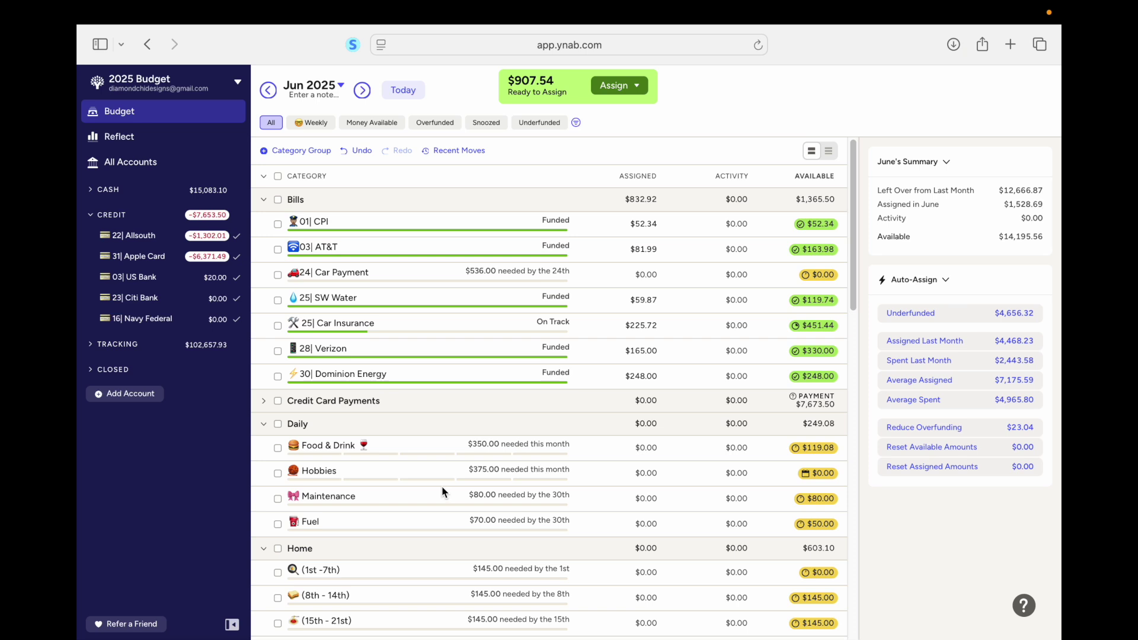
# Collapse the Daily, Home and Misc groups in the June budget
pyautogui.click(264, 427)
pyautogui.scroll(-3, 454, 394)
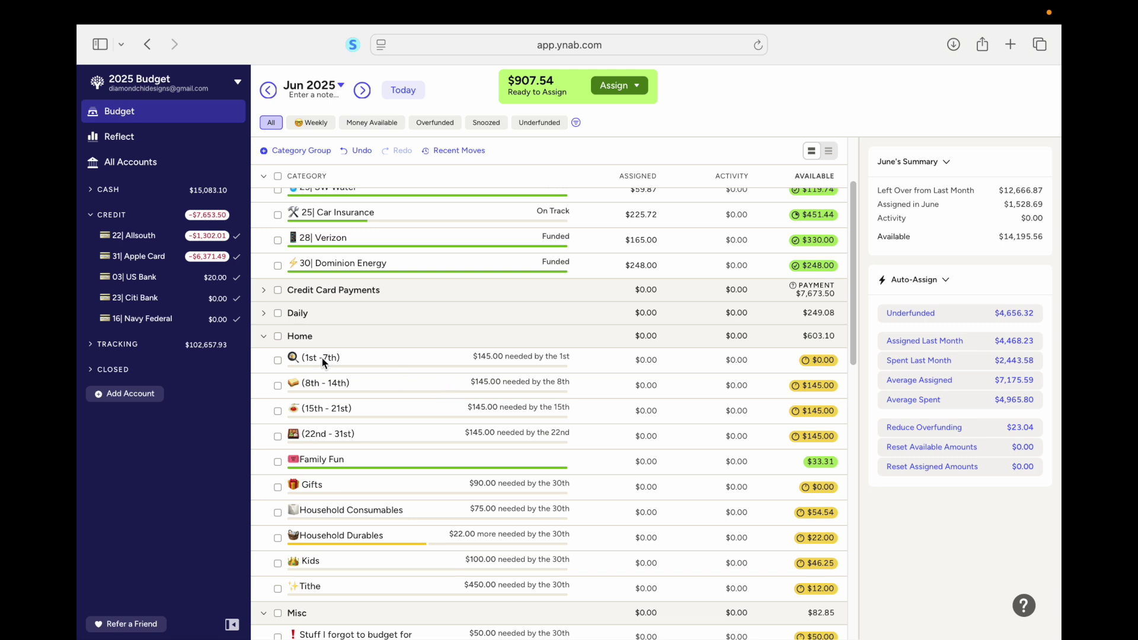
pyautogui.click(265, 337)
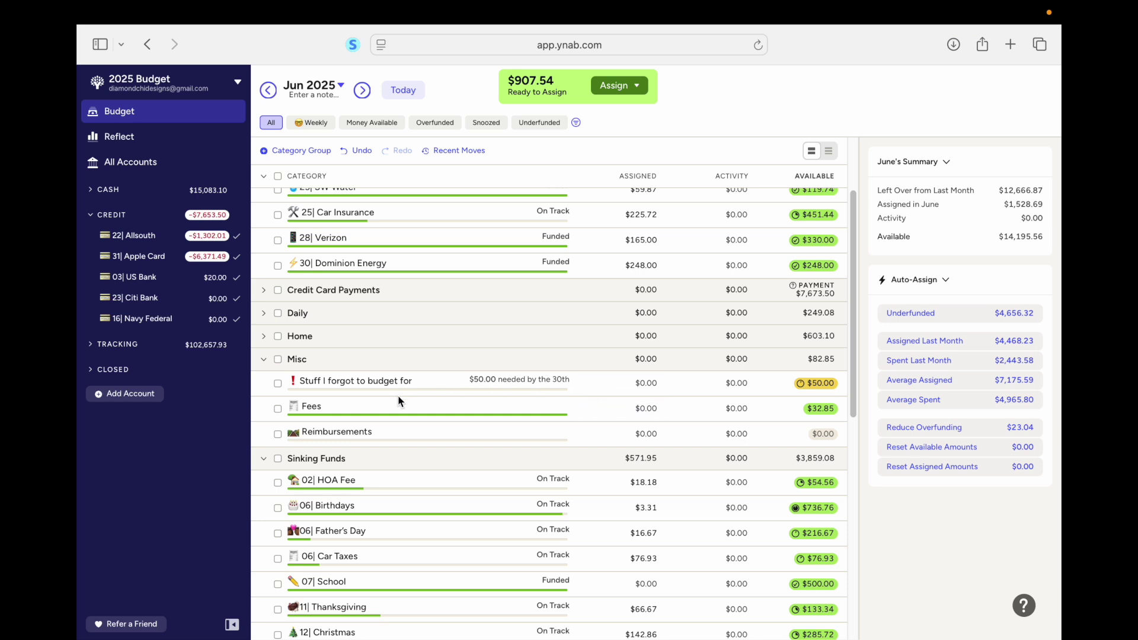
pyautogui.click(264, 360)
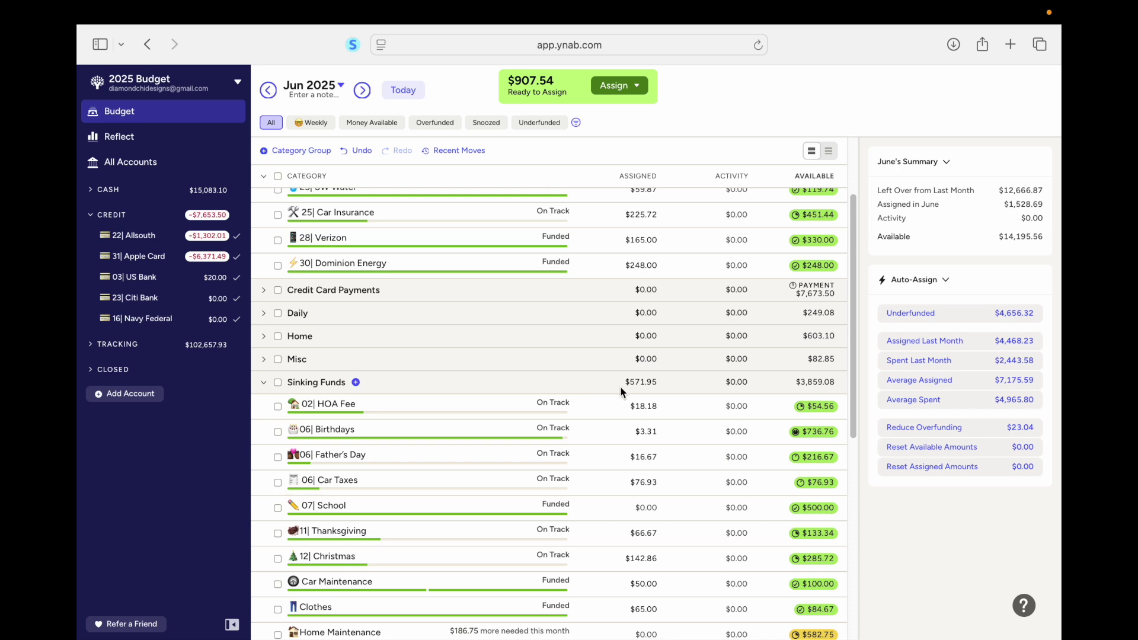
# Assign $186.75 to the Home Maintenance category in June's Sinking Funds group and deselect it
pyautogui.scroll(-3, 620, 391)
pyautogui.click(630, 498)
pyautogui.write('186')
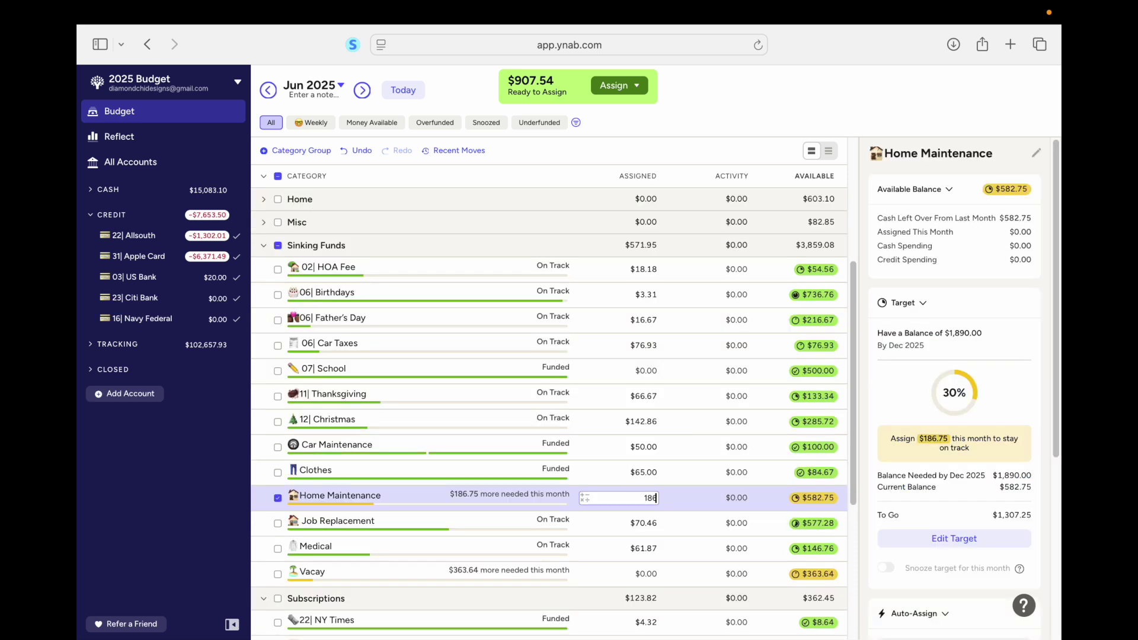
pyautogui.write('.75')
pyautogui.press('Return')
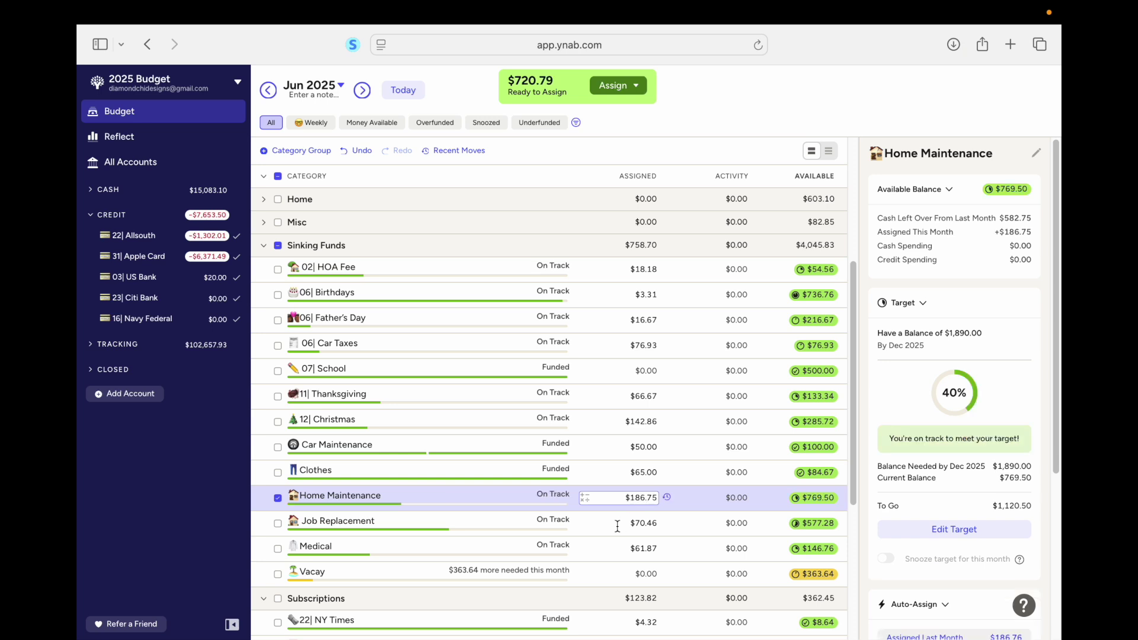
pyautogui.click(278, 499)
# Examine the combined June amounts of the NY Times, Hulu and YouTube TV subscriptions, leaving no category selected
pyautogui.scroll(-3, 478, 499)
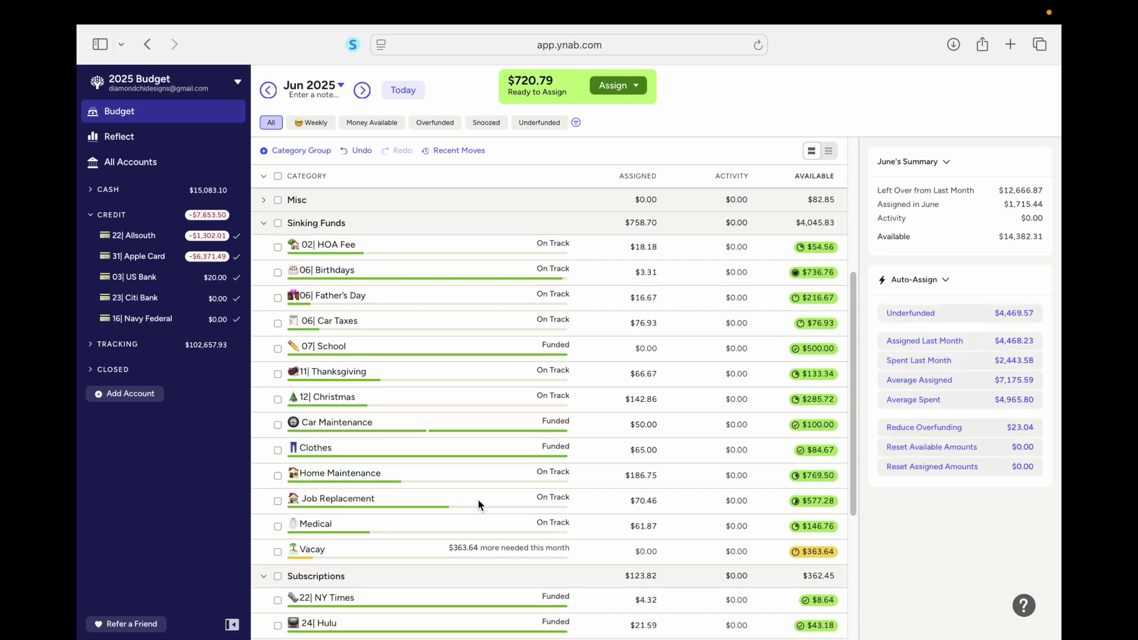
pyautogui.scroll(-2, 457, 569)
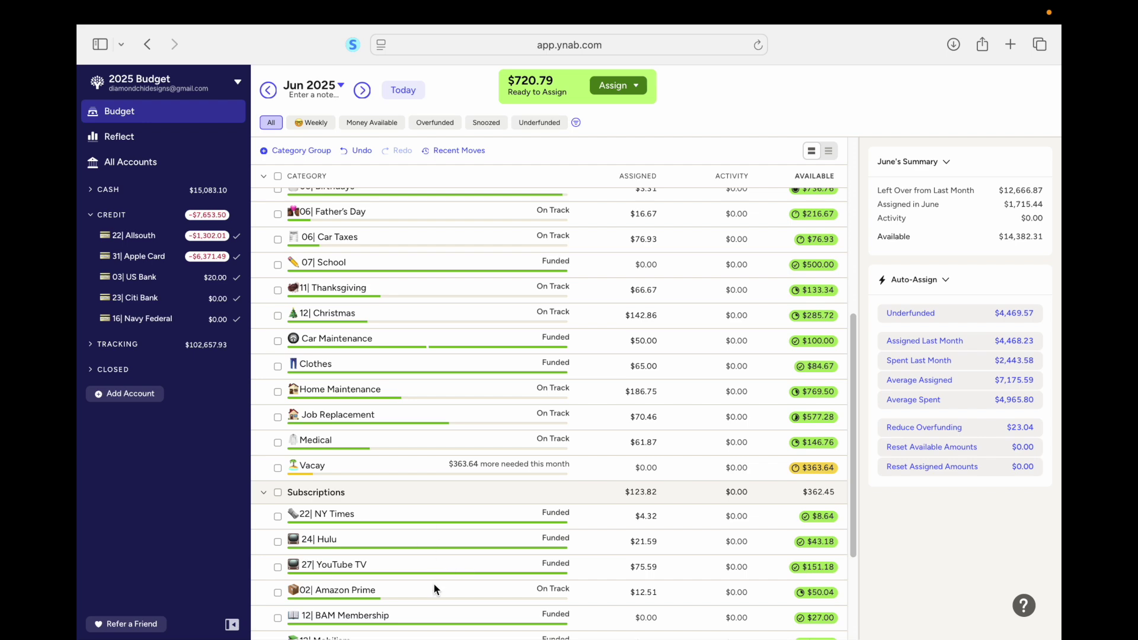
pyautogui.scroll(-4, 435, 584)
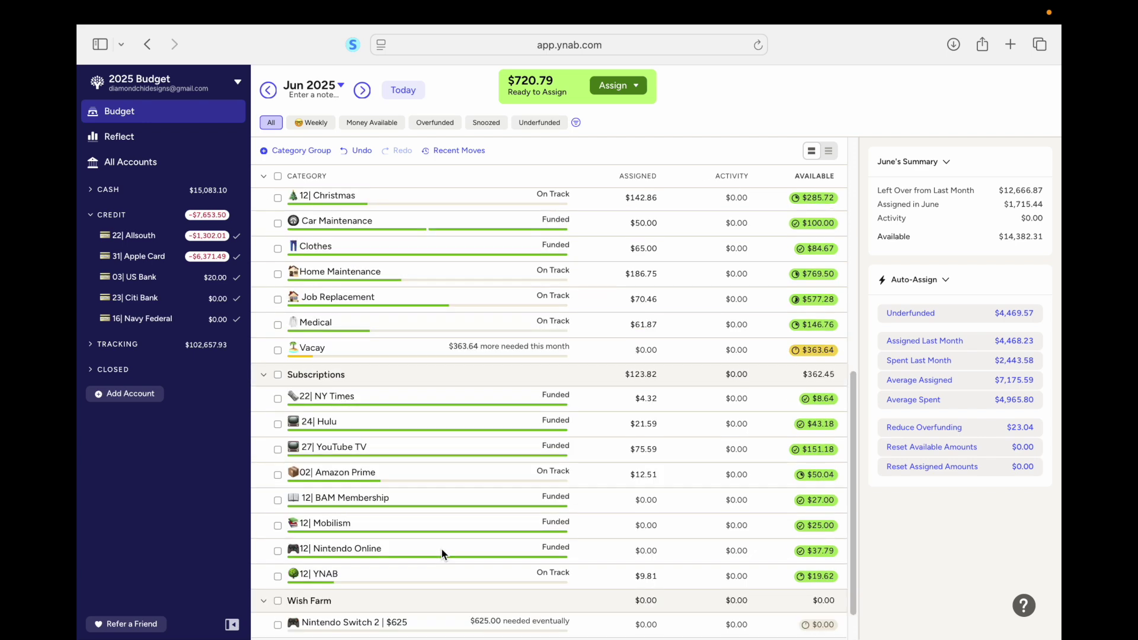
pyautogui.click(278, 398)
pyautogui.click(278, 423)
pyautogui.click(278, 448)
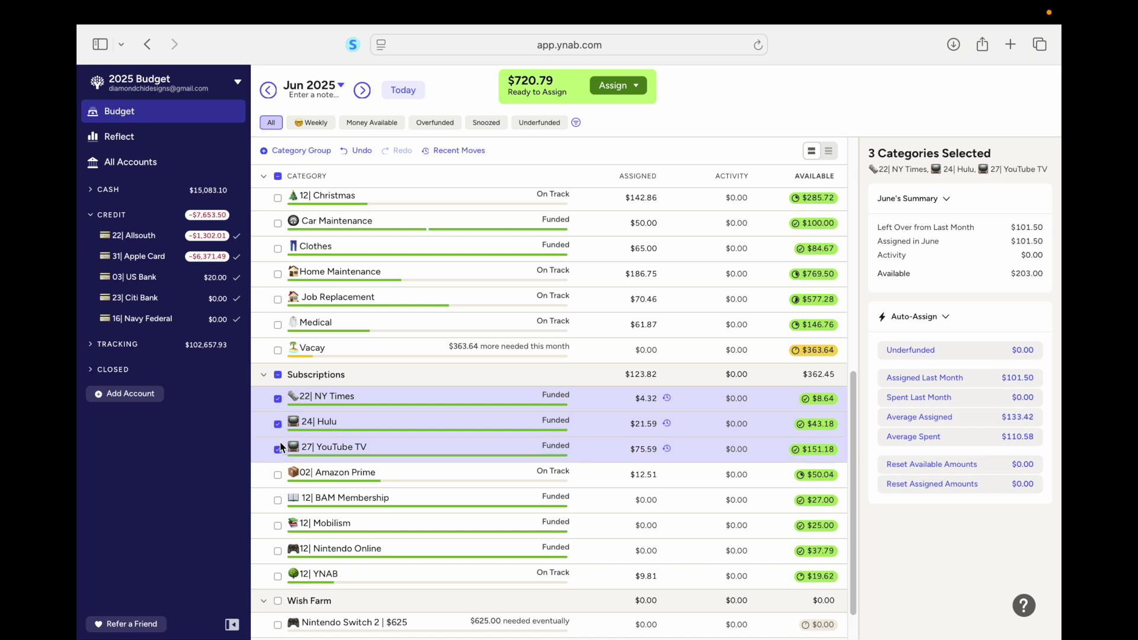
pyautogui.click(277, 374)
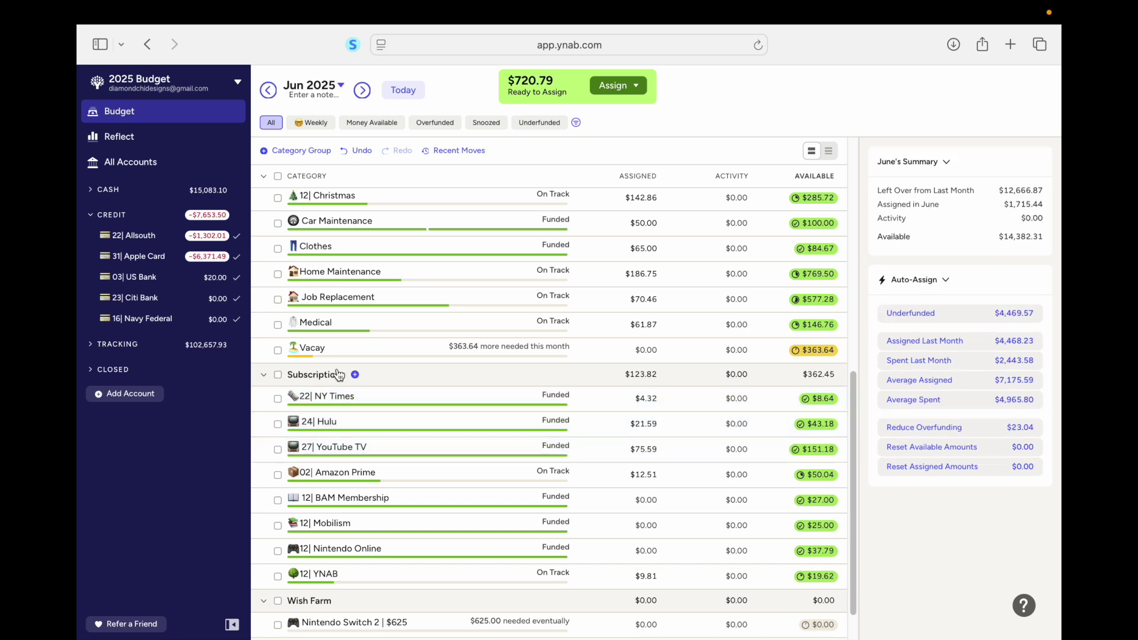
# Show only June's underfunded categories, with every group expanded except Bills and Credit Card Payments
pyautogui.click(539, 123)
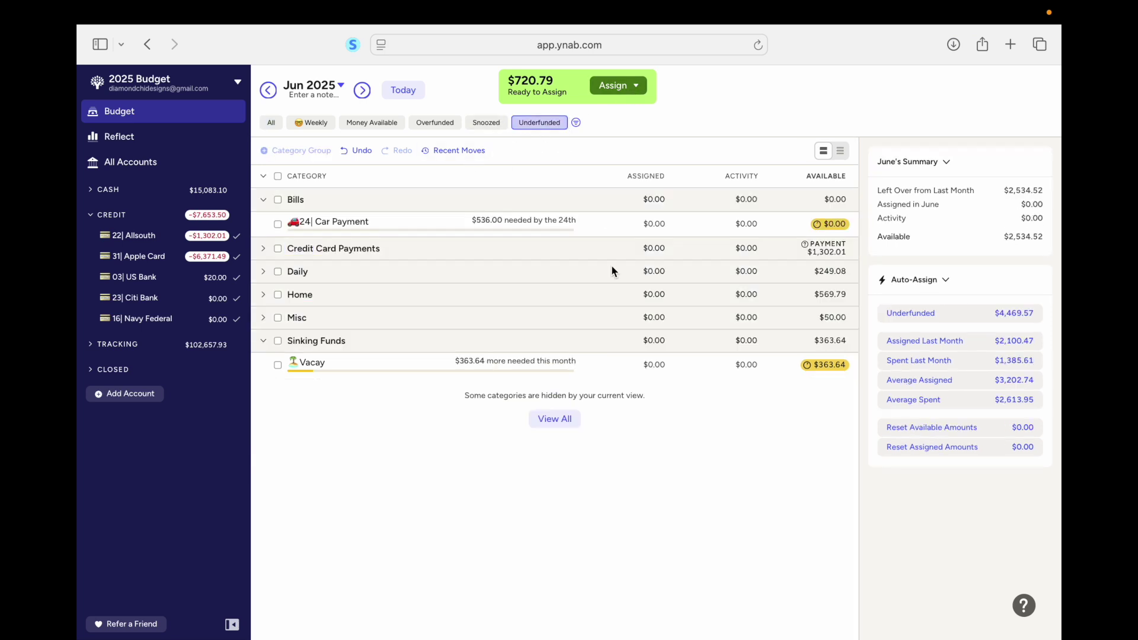
pyautogui.click(263, 176)
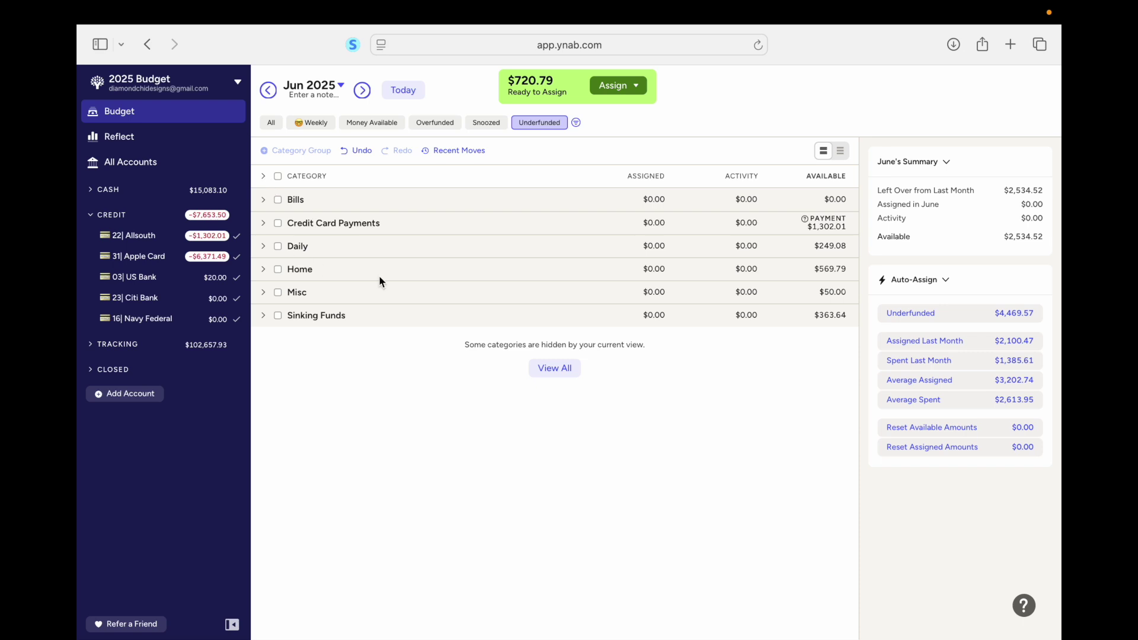
pyautogui.click(262, 177)
pyautogui.click(263, 250)
pyautogui.click(263, 199)
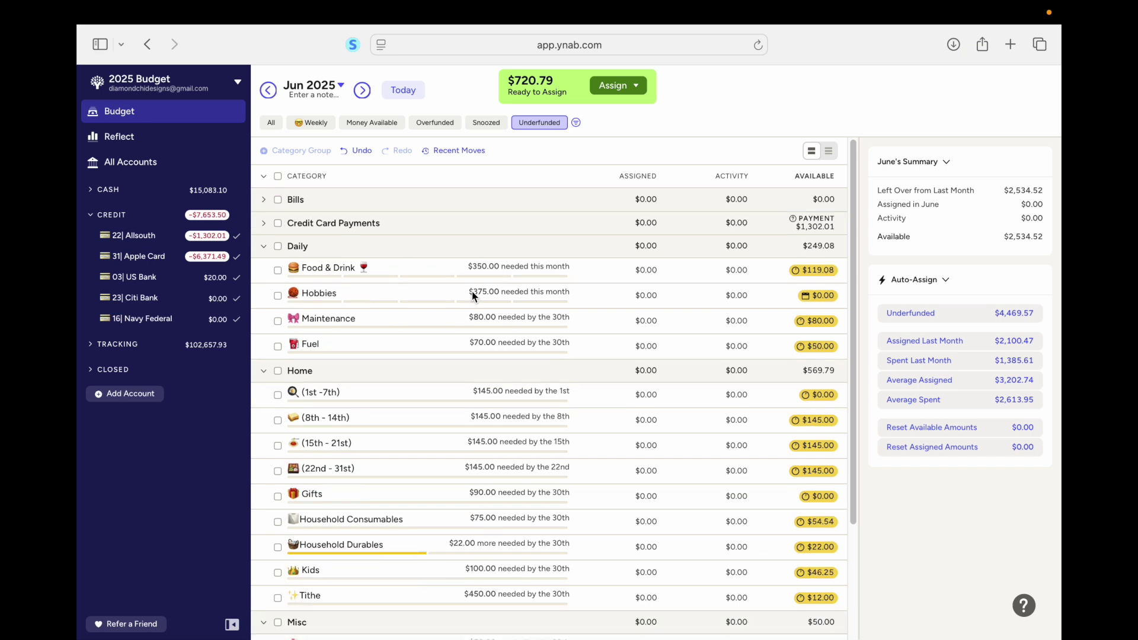
# Assign $363.64 to the Vacay category in June's Sinking Funds group
pyautogui.scroll(-5, 474, 295)
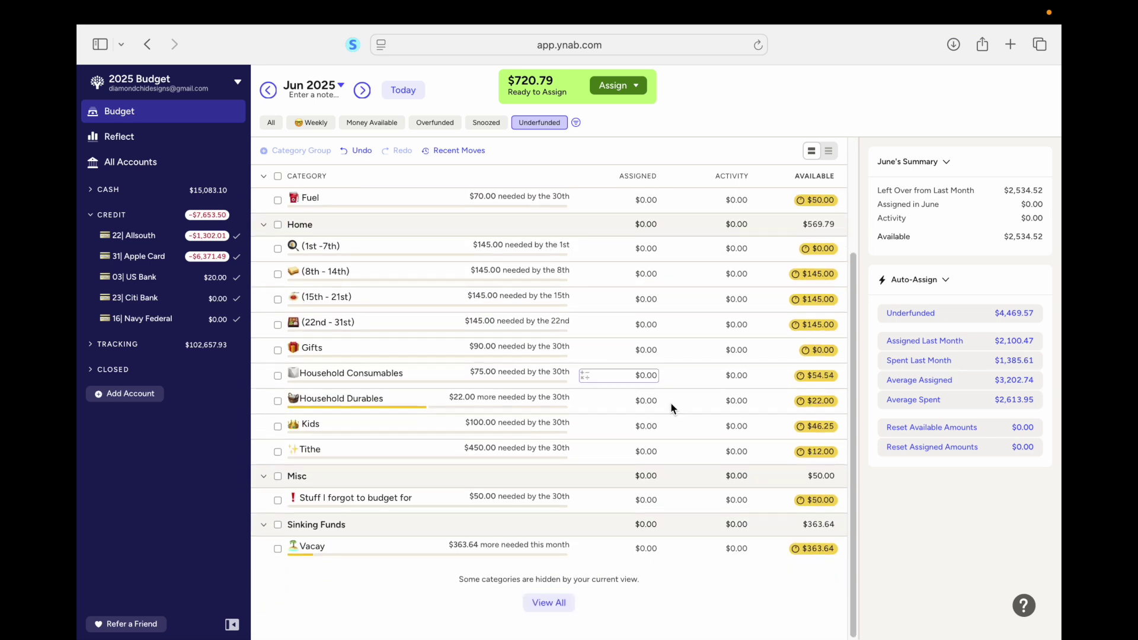
pyautogui.click(647, 547)
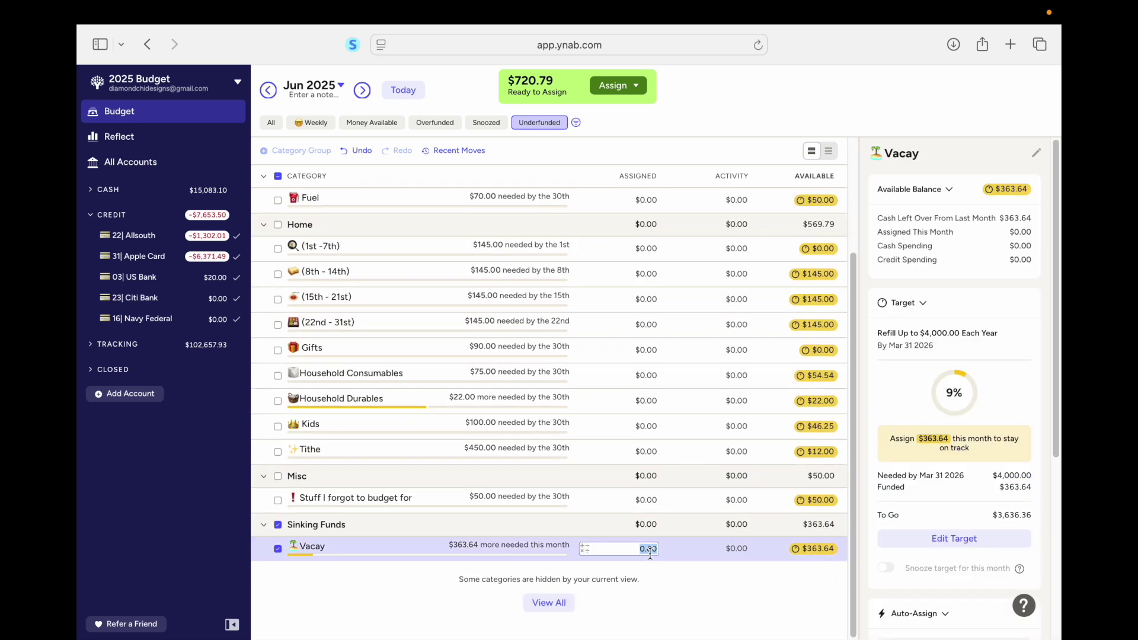
pyautogui.write('363.64')
pyautogui.press('Return')
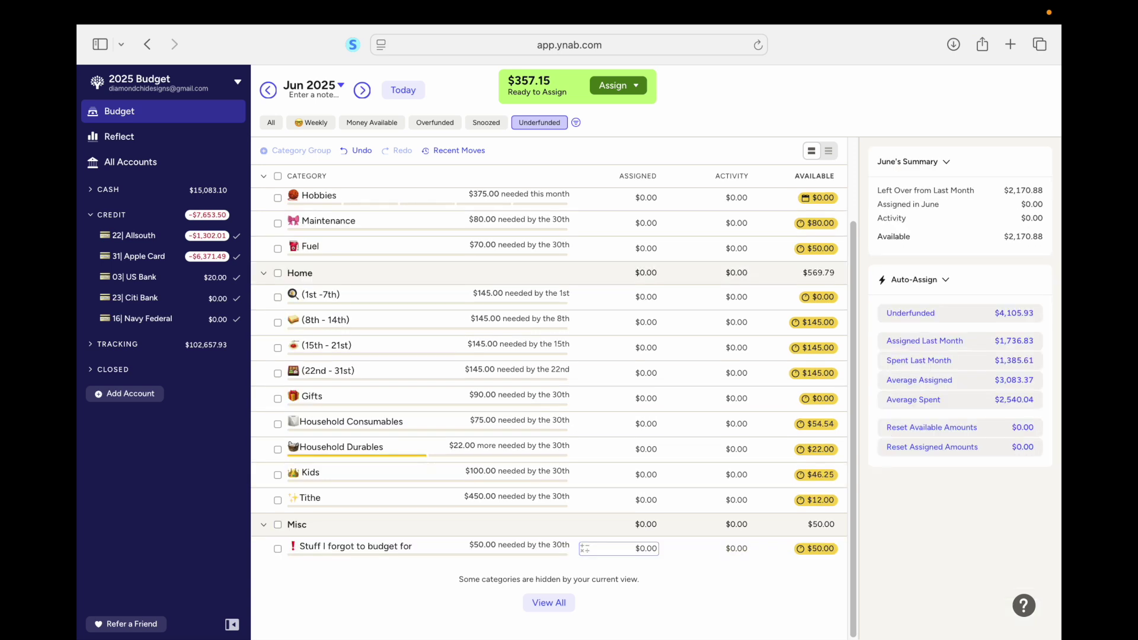
# Assign $225 to the Tithe category in June's Home group and deselect it
pyautogui.click(655, 501)
pyautogui.write('2')
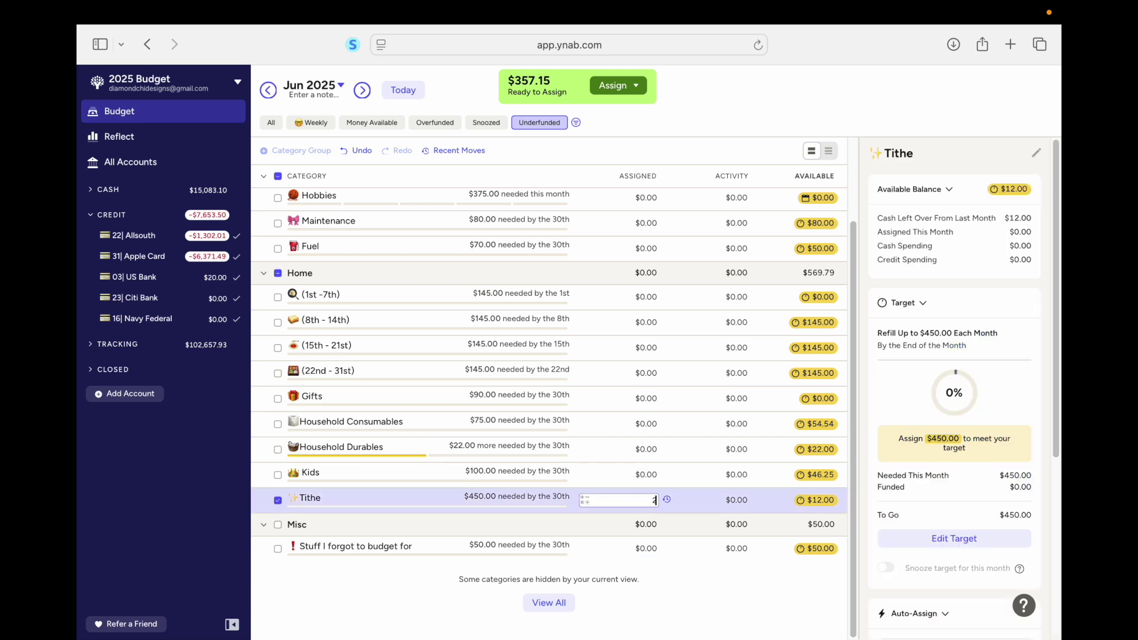
pyautogui.write('25')
pyautogui.press('Return')
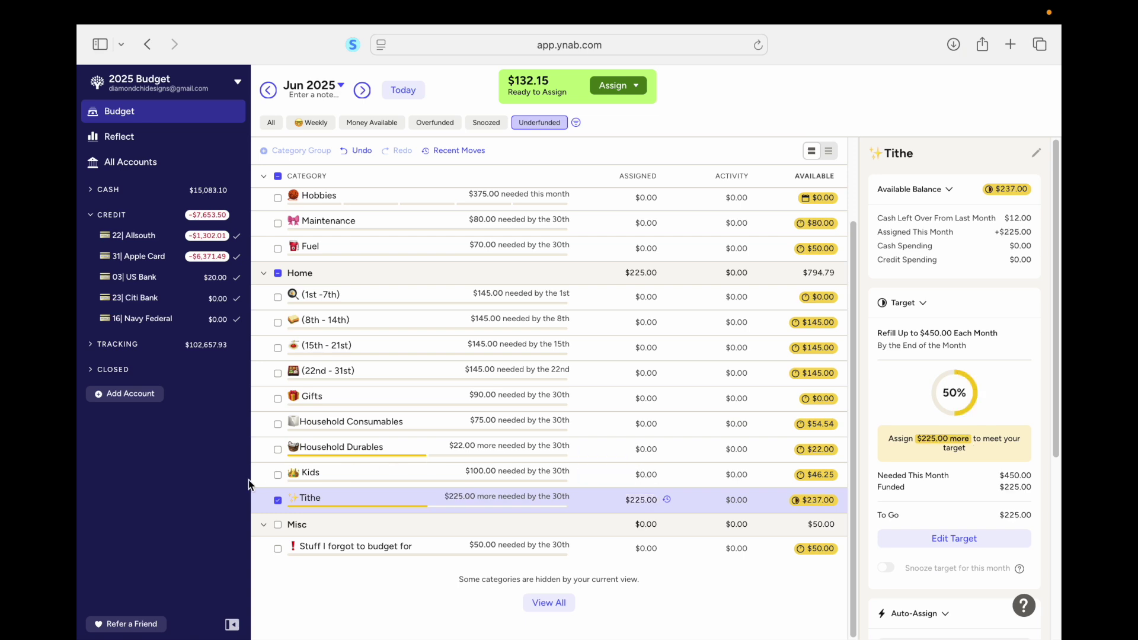
pyautogui.click(278, 501)
# Assign $50 to the Kids category in June's Home group and deselect it
pyautogui.click(651, 474)
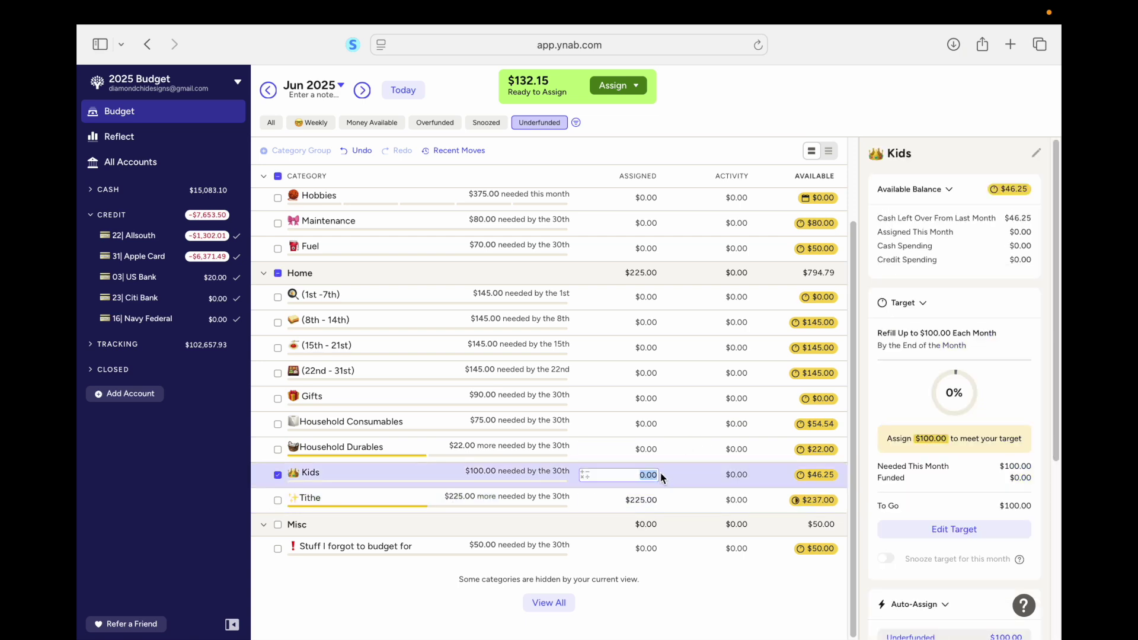
pyautogui.write('50')
pyautogui.press('Return')
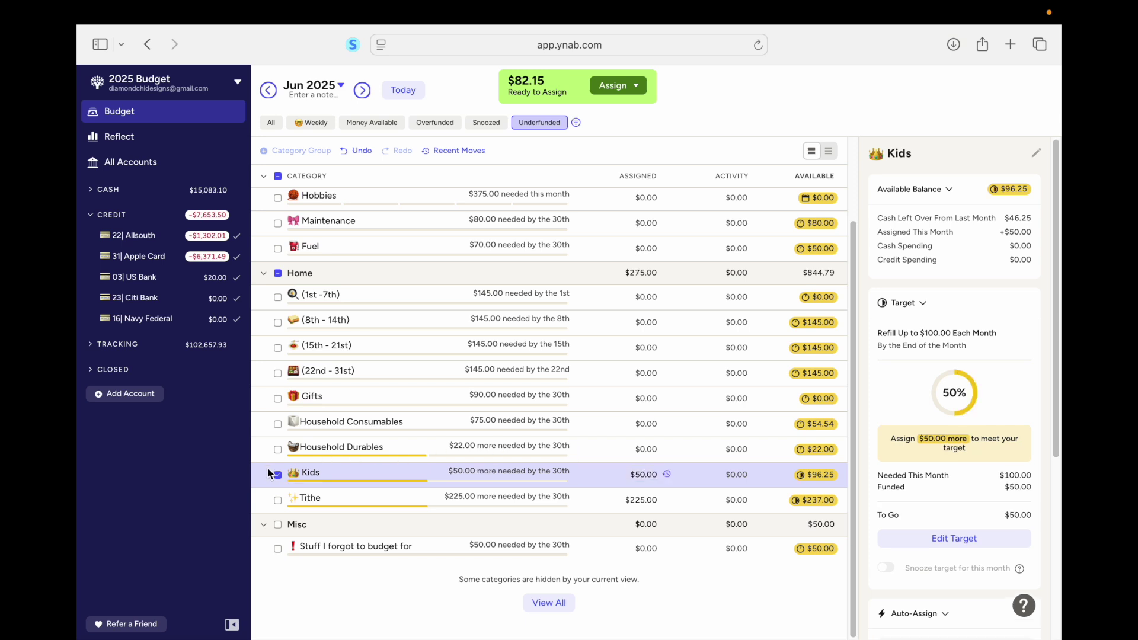
pyautogui.click(276, 475)
# Assign $22 to the Household Durables category in June's Home group
pyautogui.click(645, 451)
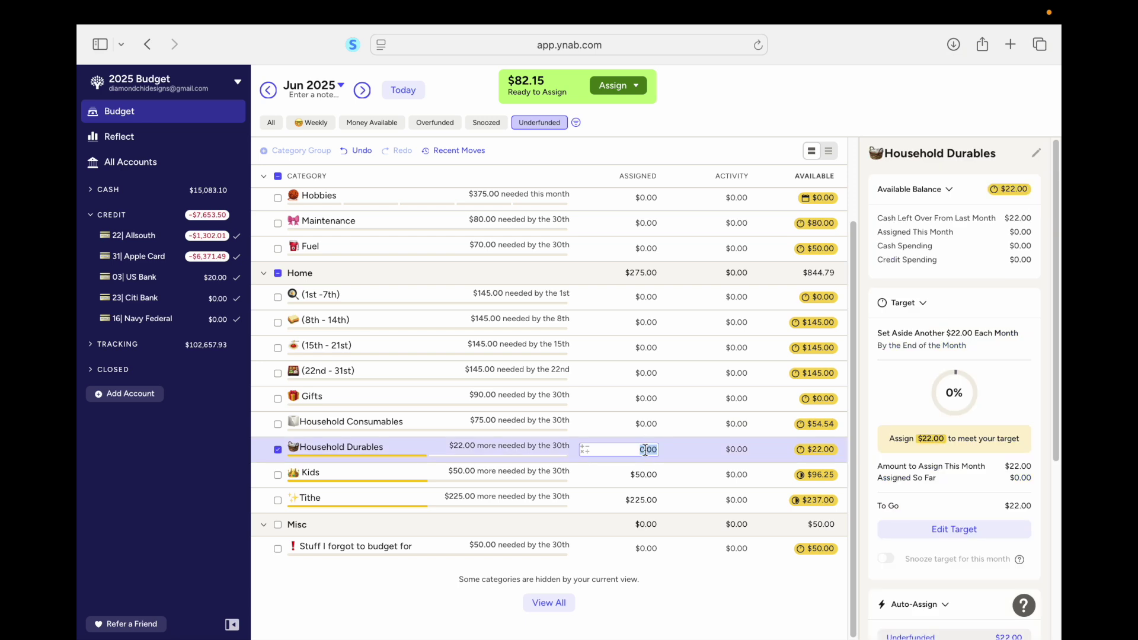
pyautogui.write('22')
pyautogui.press('Return')
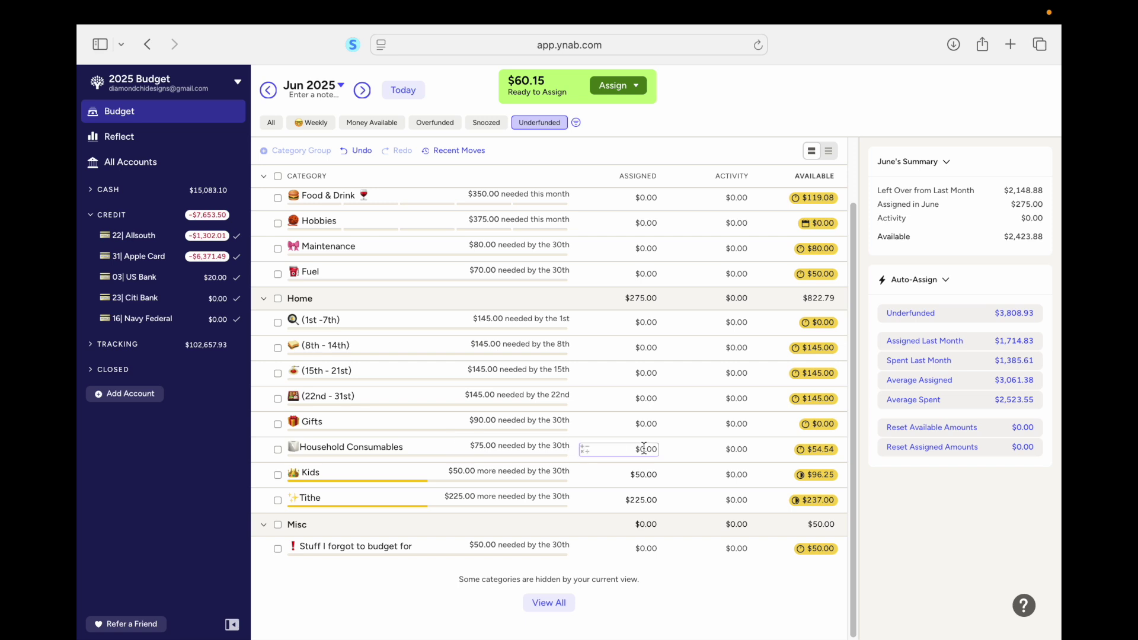
# Assign $60.15 to the Maintenance category in June's Daily group and deselect it
pyautogui.scroll(3, 644, 448)
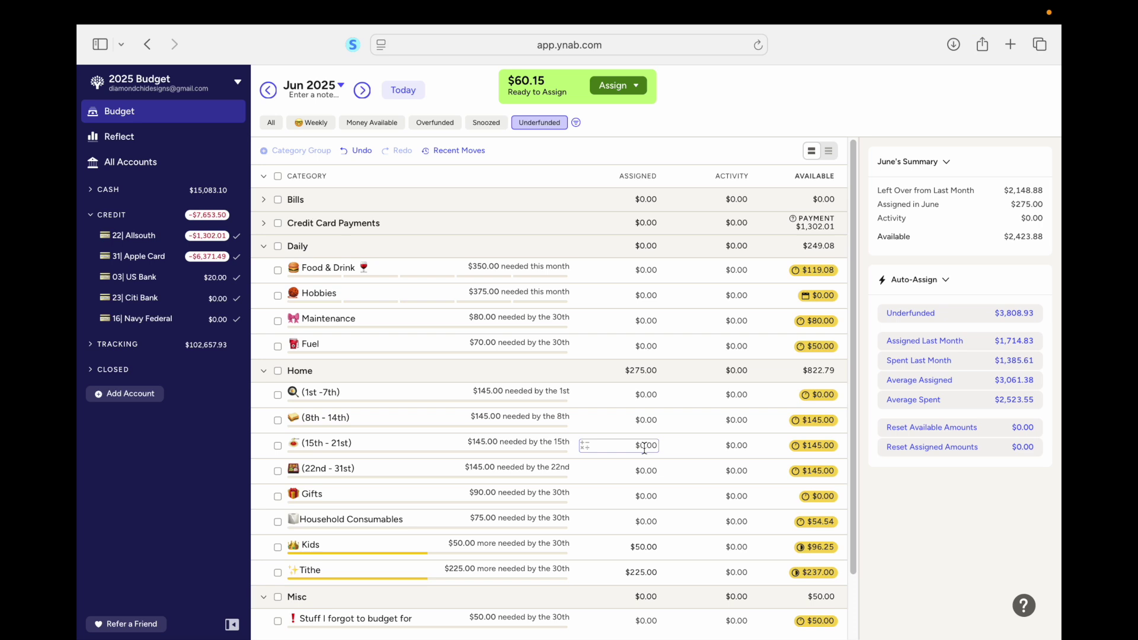
pyautogui.scroll(-3, 644, 449)
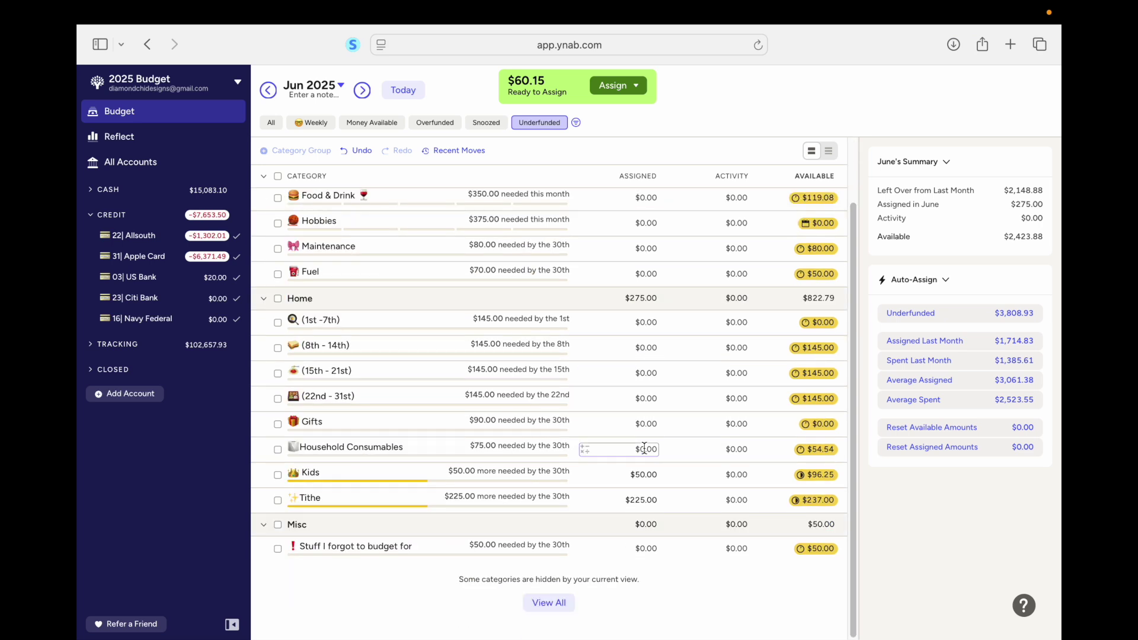
pyautogui.click(644, 249)
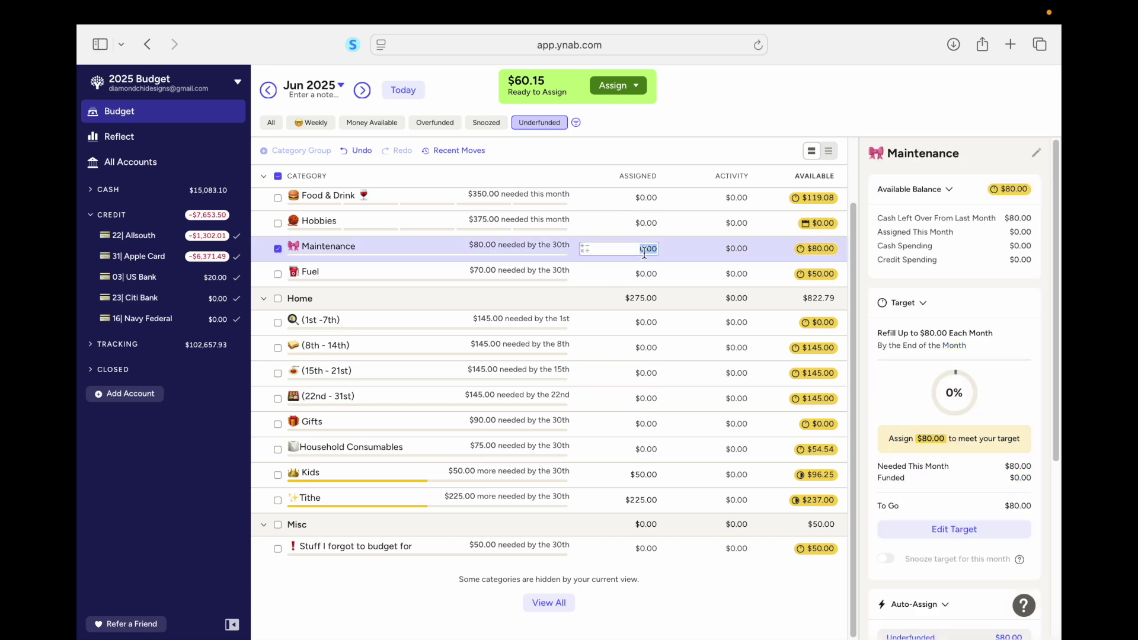
pyautogui.write('60.15')
pyautogui.press('Return')
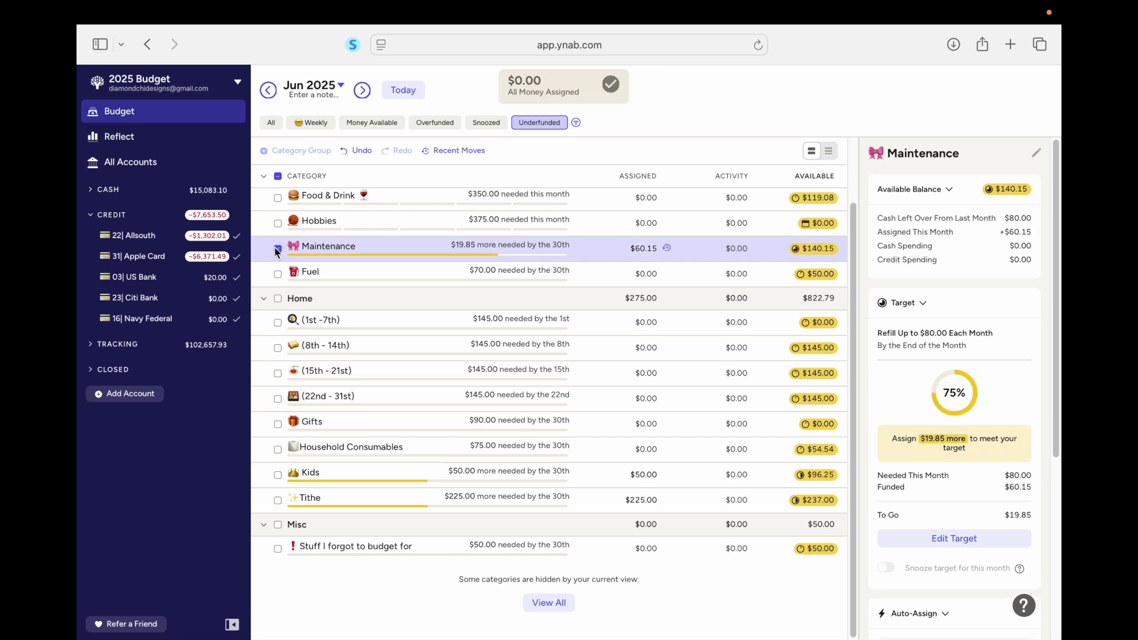
pyautogui.click(277, 250)
# Filter June to overfunded categories and reduce the overfunding of Car Taxes and Medical together
pyautogui.click(442, 124)
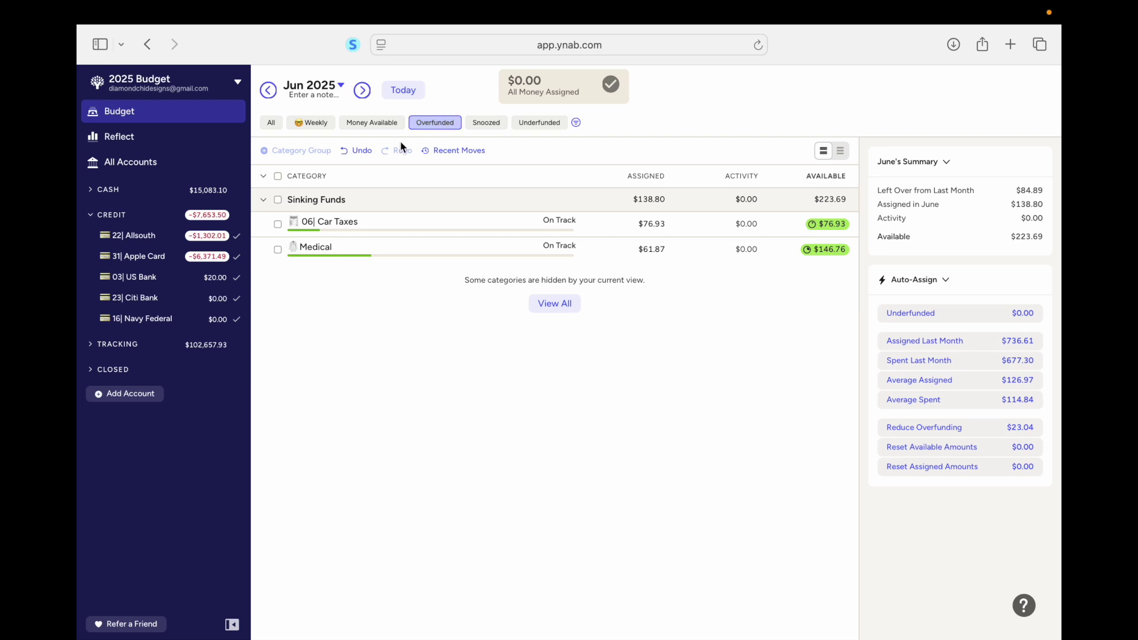
pyautogui.click(277, 225)
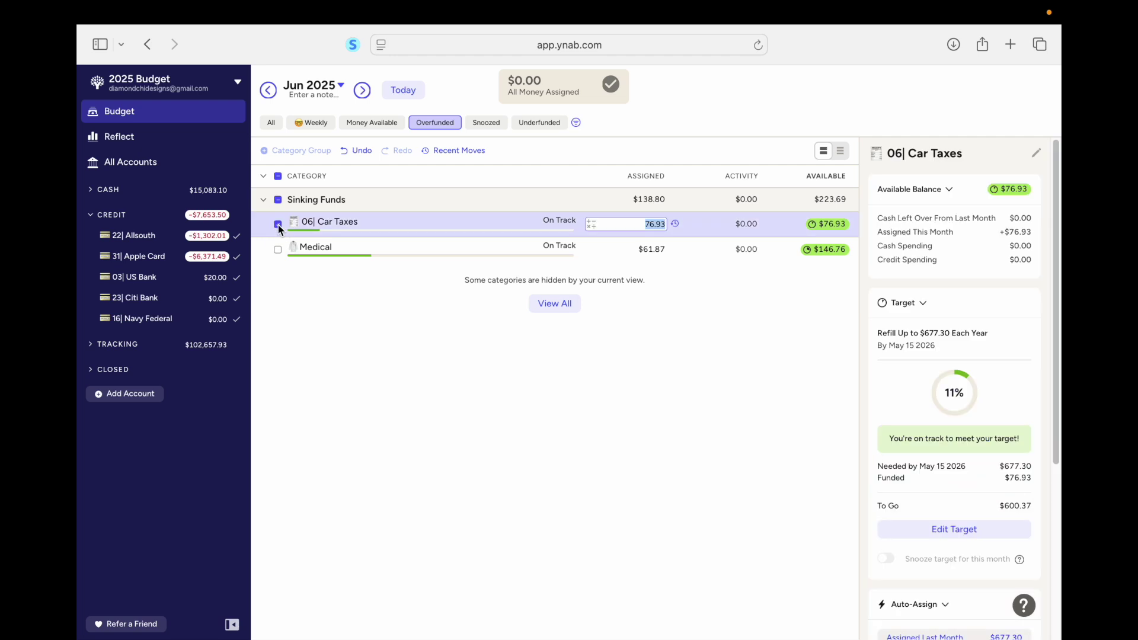
pyautogui.scroll(-5, 963, 308)
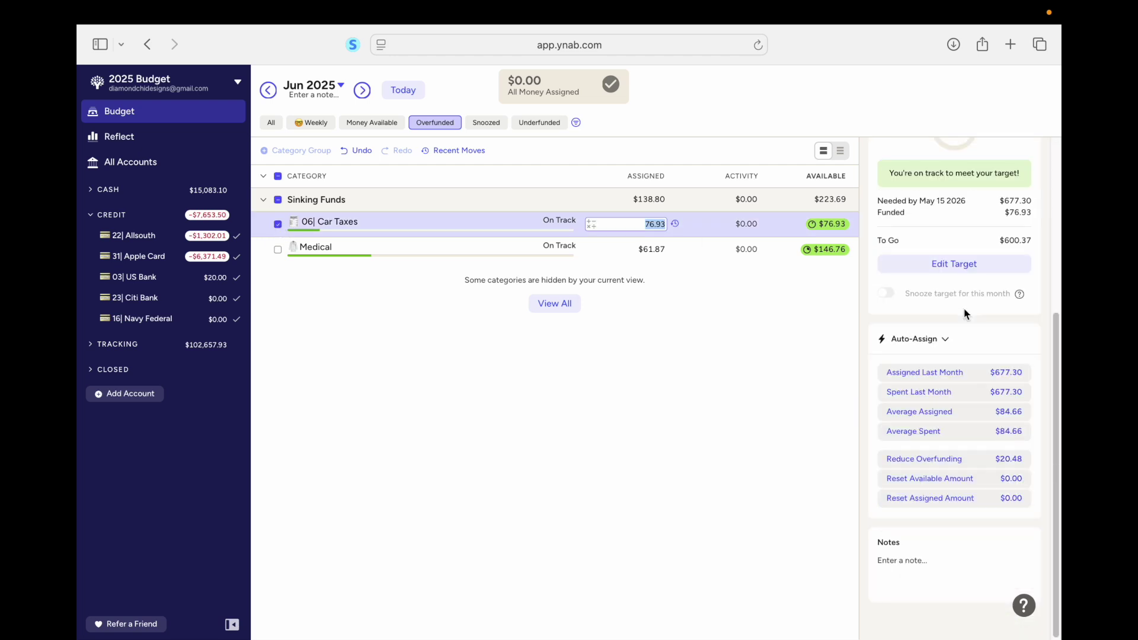
pyautogui.click(278, 249)
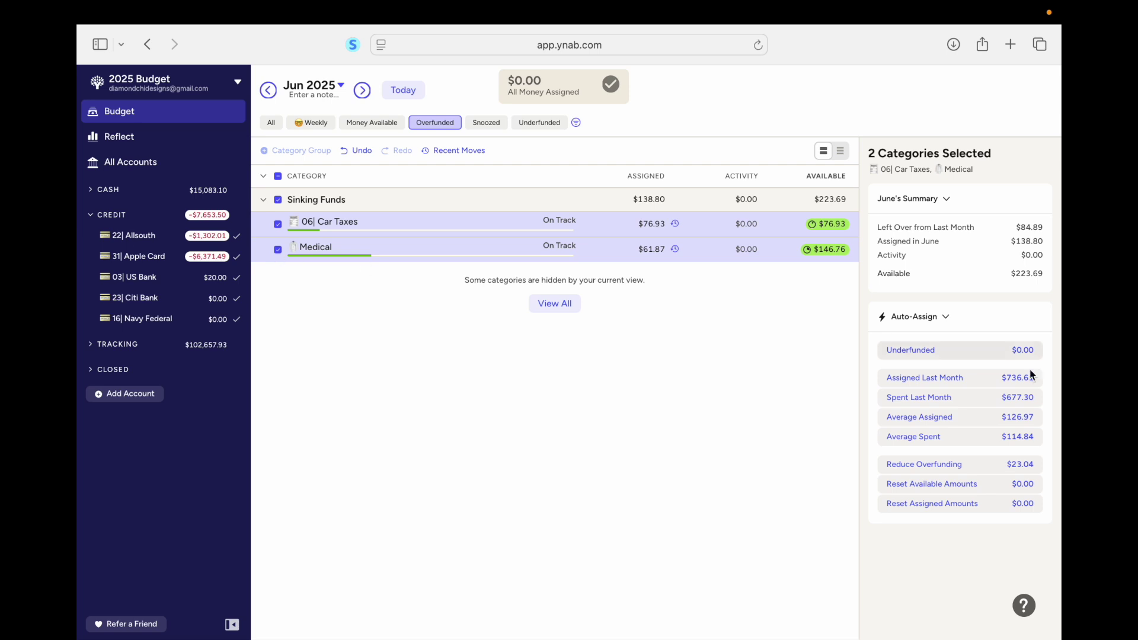
pyautogui.click(1017, 468)
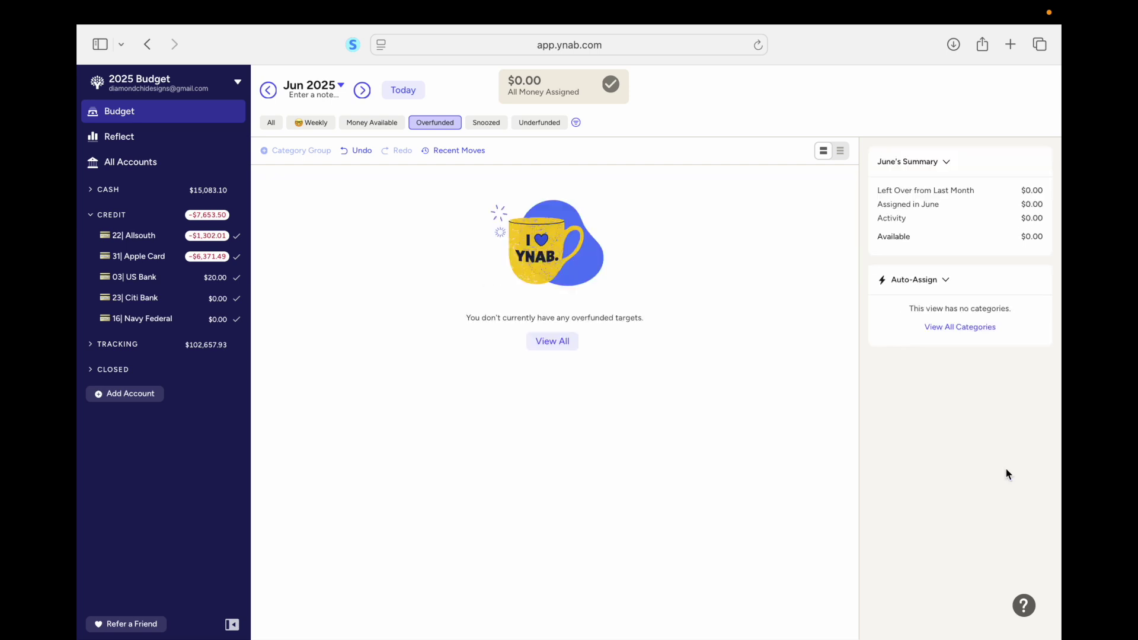
# Return to June's underfunded categories and set the Maintenance category's assigned amount to $80
pyautogui.click(541, 123)
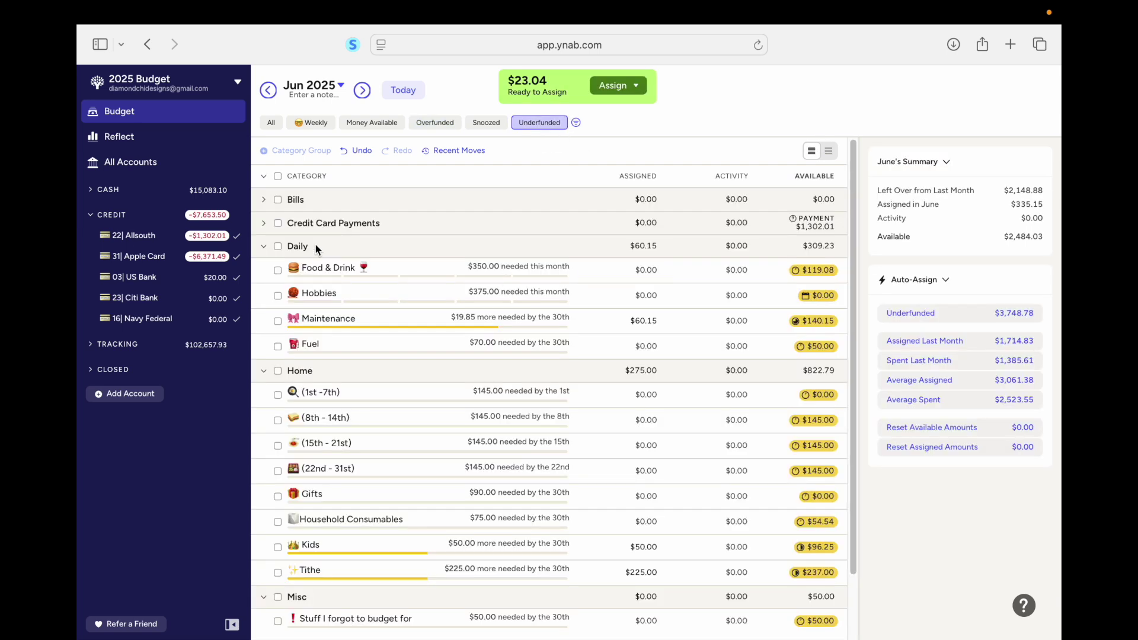
pyautogui.click(655, 330)
pyautogui.click(647, 324)
pyautogui.write('80')
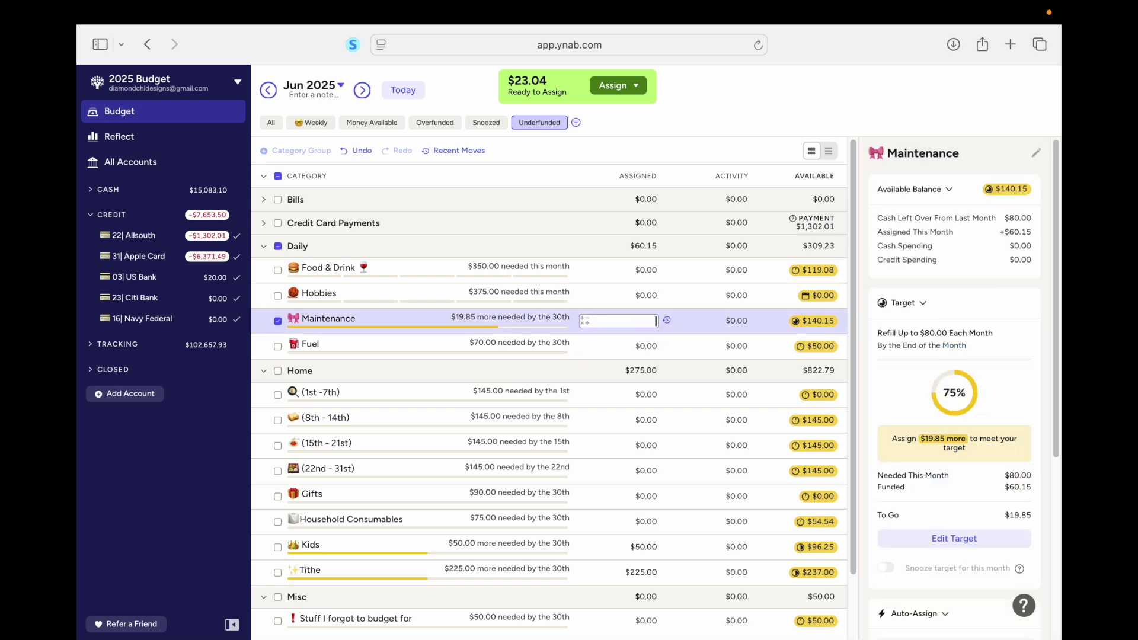
pyautogui.press('Return')
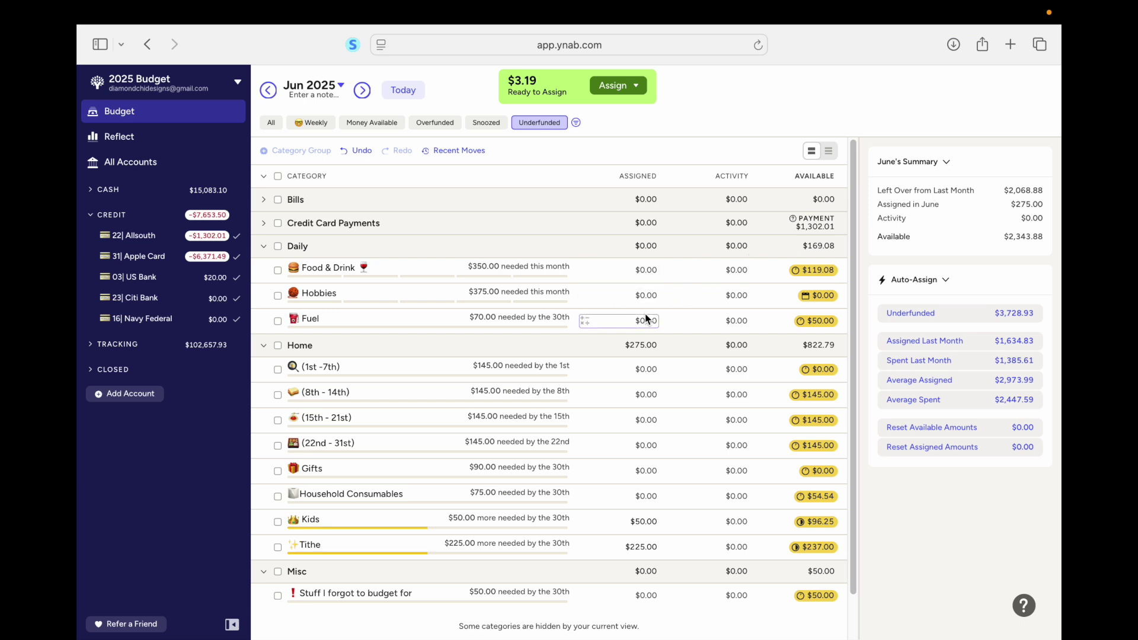
# Assign $3.19 to the Fuel category in June's Daily group and deselect it
pyautogui.click(644, 320)
pyautogui.write('3')
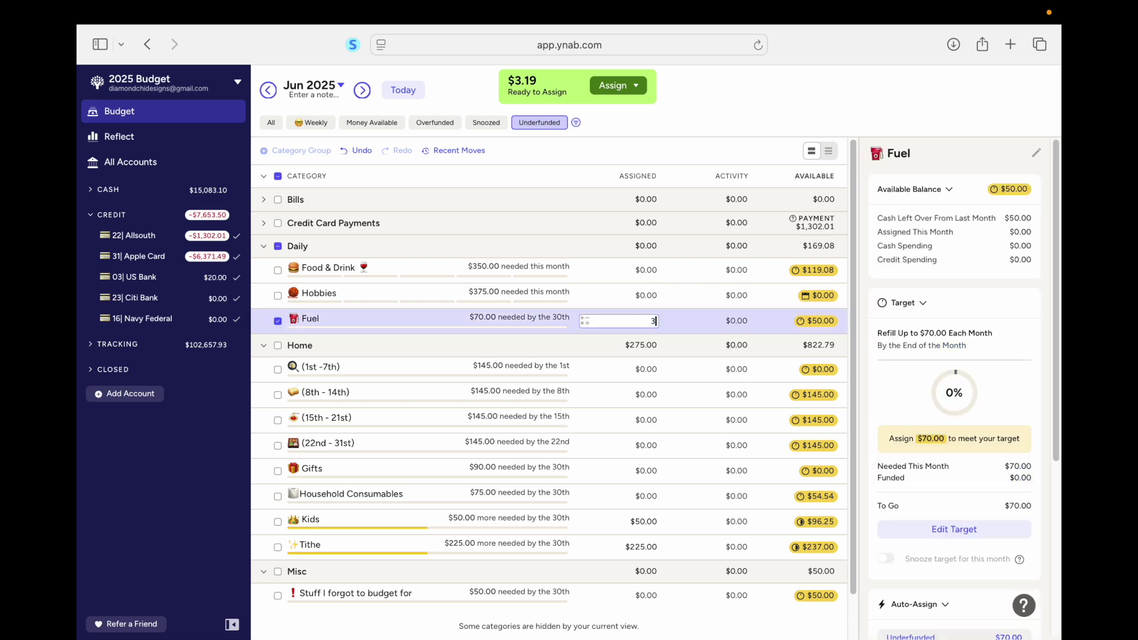
pyautogui.write('.19')
pyautogui.press('Return')
pyautogui.click(278, 321)
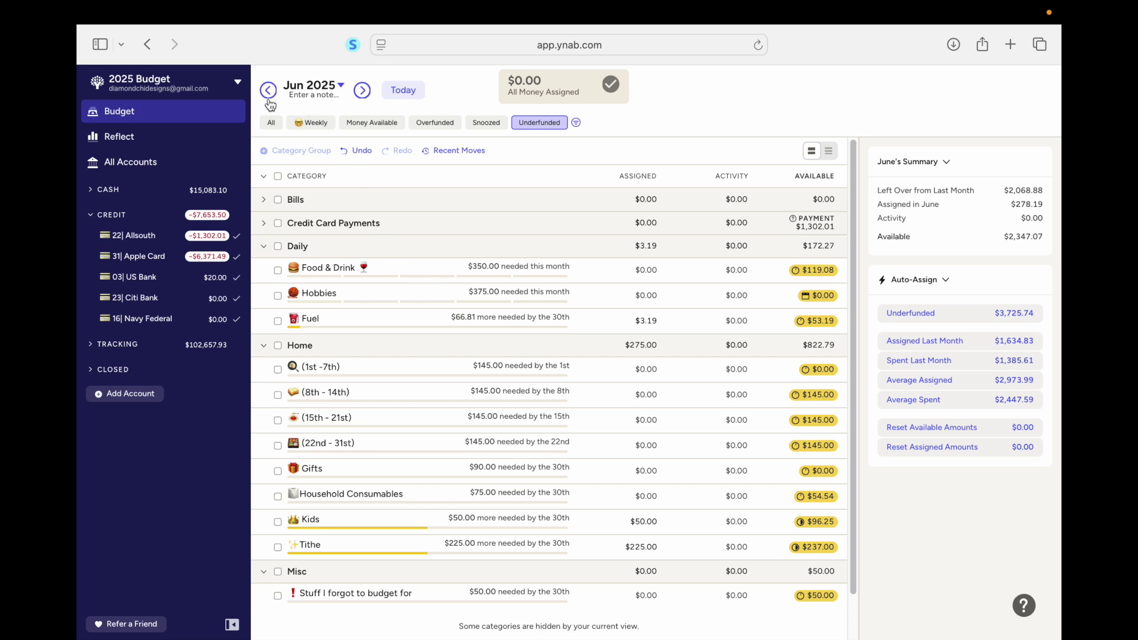
# Return to the May 2025 budget, look over its monthly targets and show all categories
pyautogui.click(419, 91)
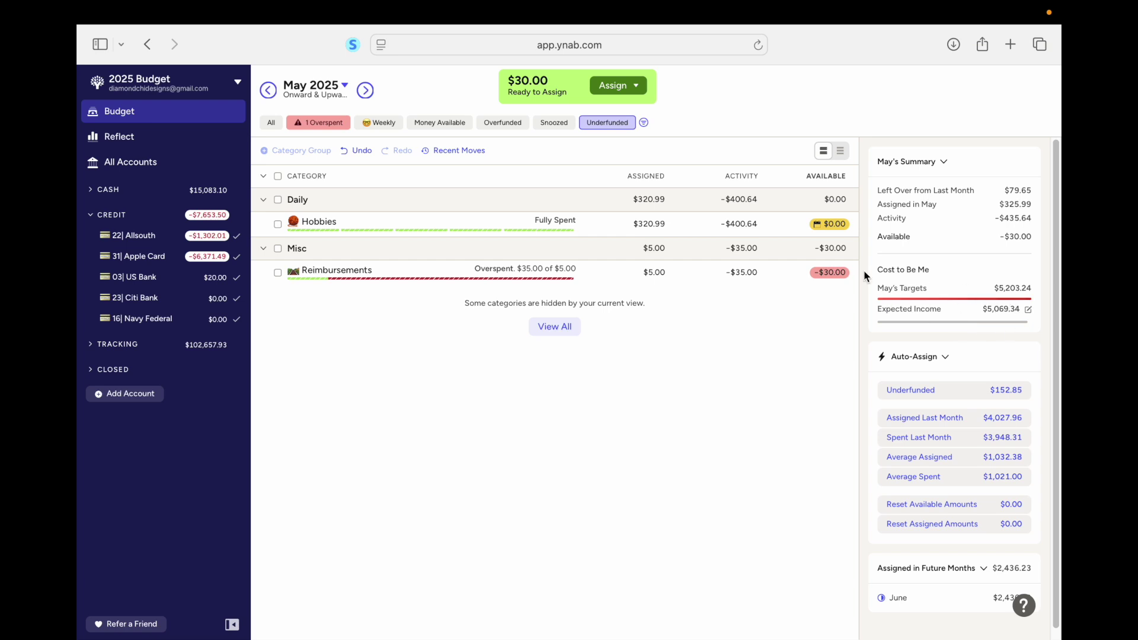
pyautogui.moveTo(1005, 288); pyautogui.dragTo(1044, 288)
pyautogui.click(273, 184)
pyautogui.click(270, 123)
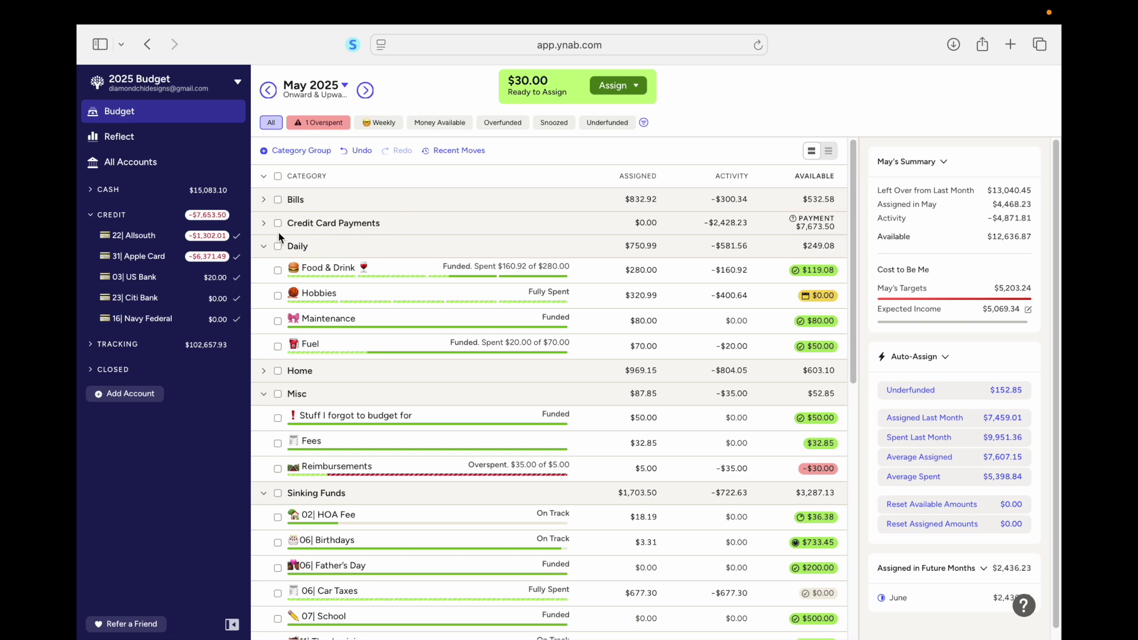
# Expand the Bills group in the May budget, keeping Credit Card Payments collapsed
pyautogui.click(265, 221)
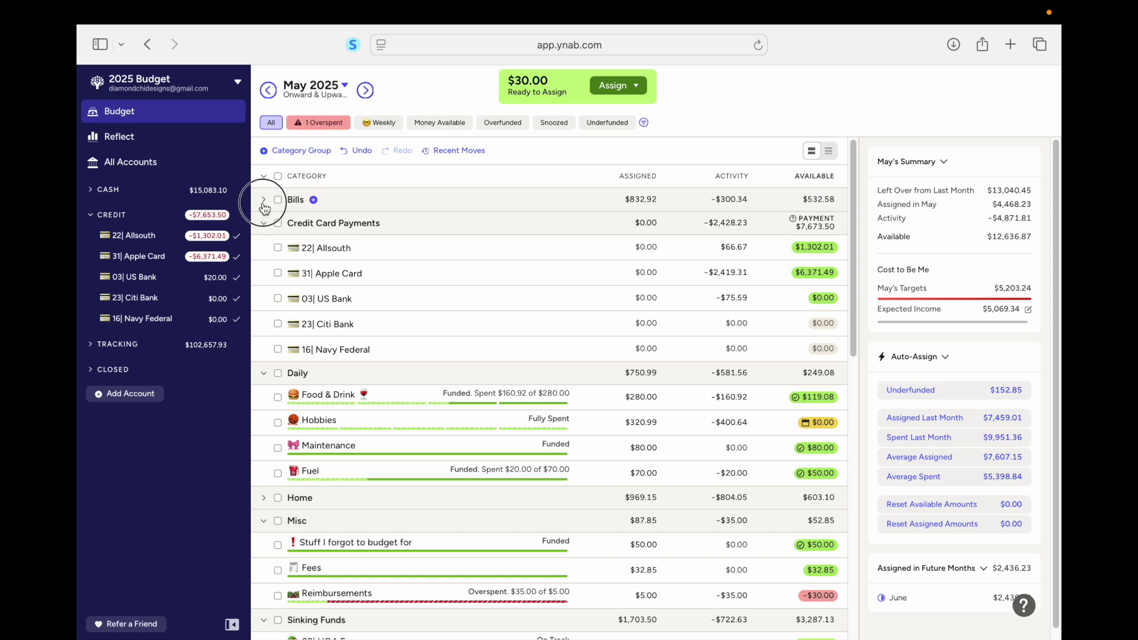
pyautogui.click(263, 199)
pyautogui.click(264, 403)
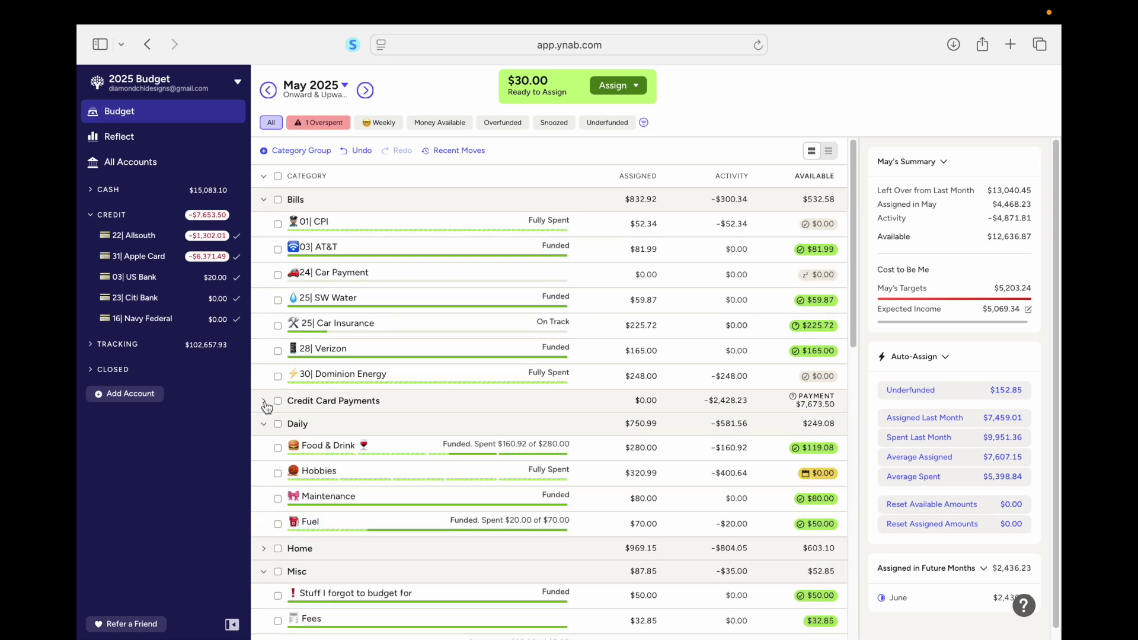
# Look over May's categories from Bills through Daily, Misc and Sinking Funds
pyautogui.press('Down')
pyautogui.press('Down')
pyautogui.press('Down')
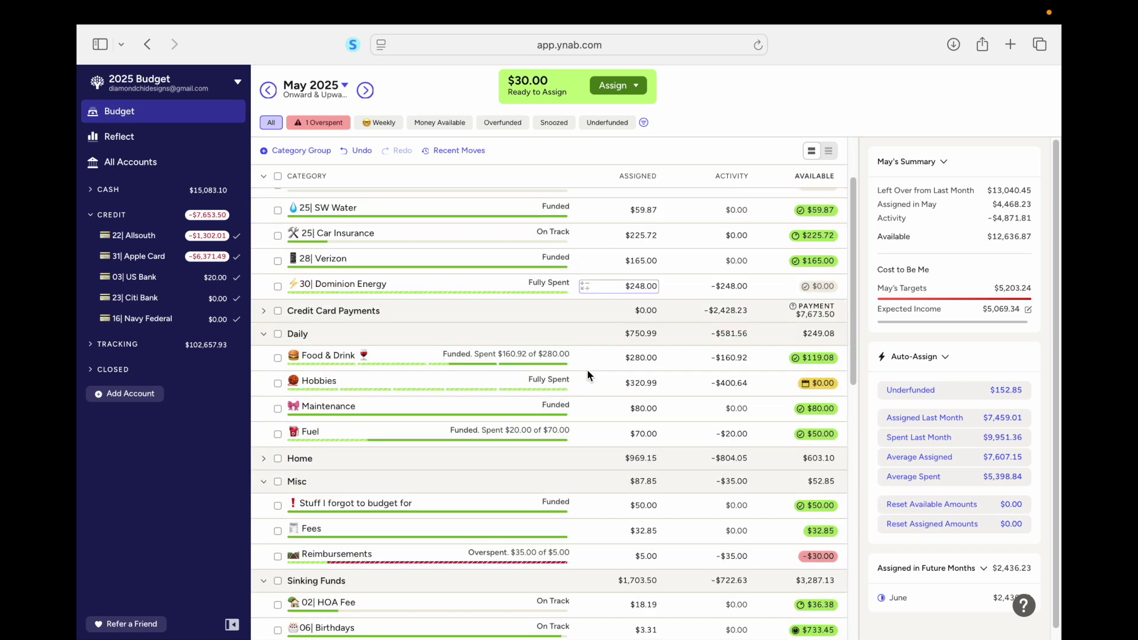
pyautogui.press('Escape')
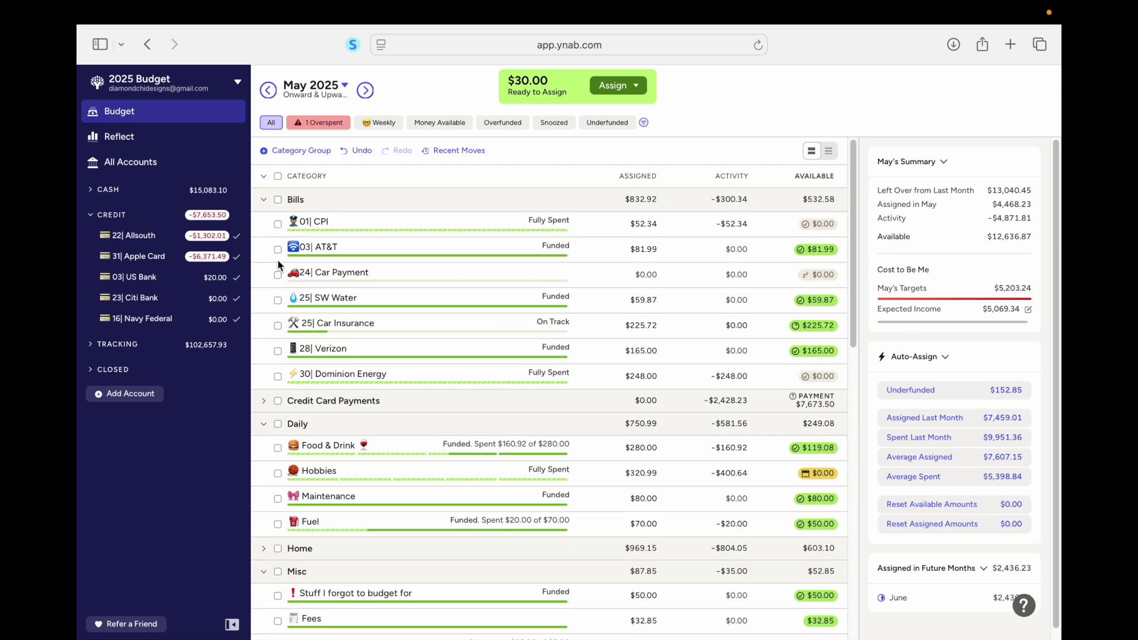
pyautogui.scroll(-3, 599, 400)
pyautogui.click(599, 399)
pyautogui.press('Escape')
pyautogui.scroll(-4, 599, 399)
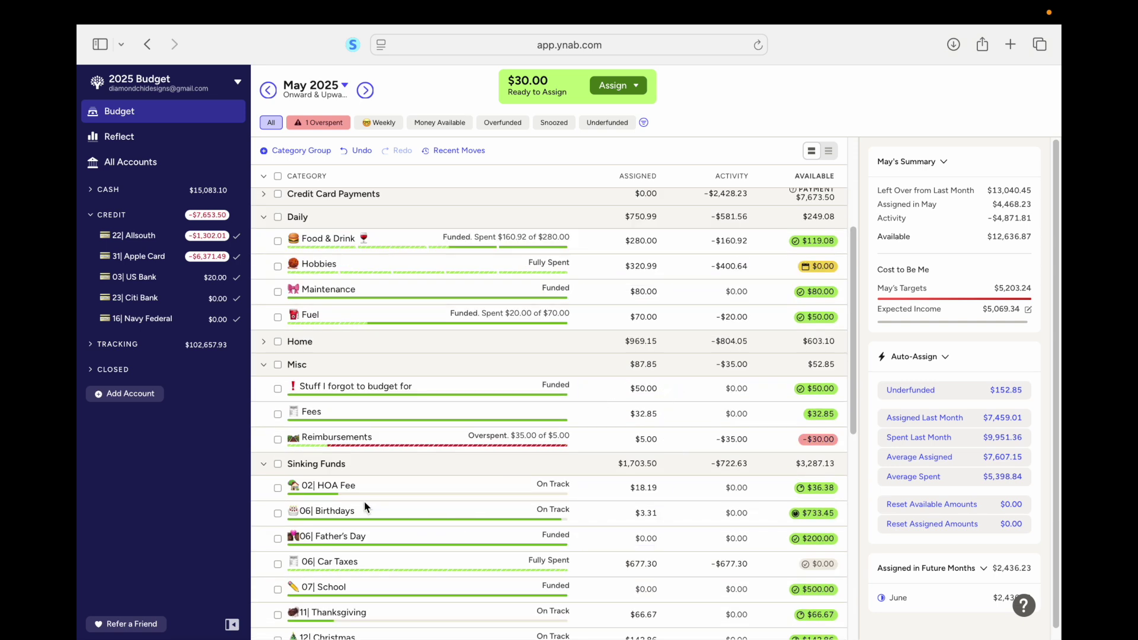
pyautogui.scroll(-3, 364, 500)
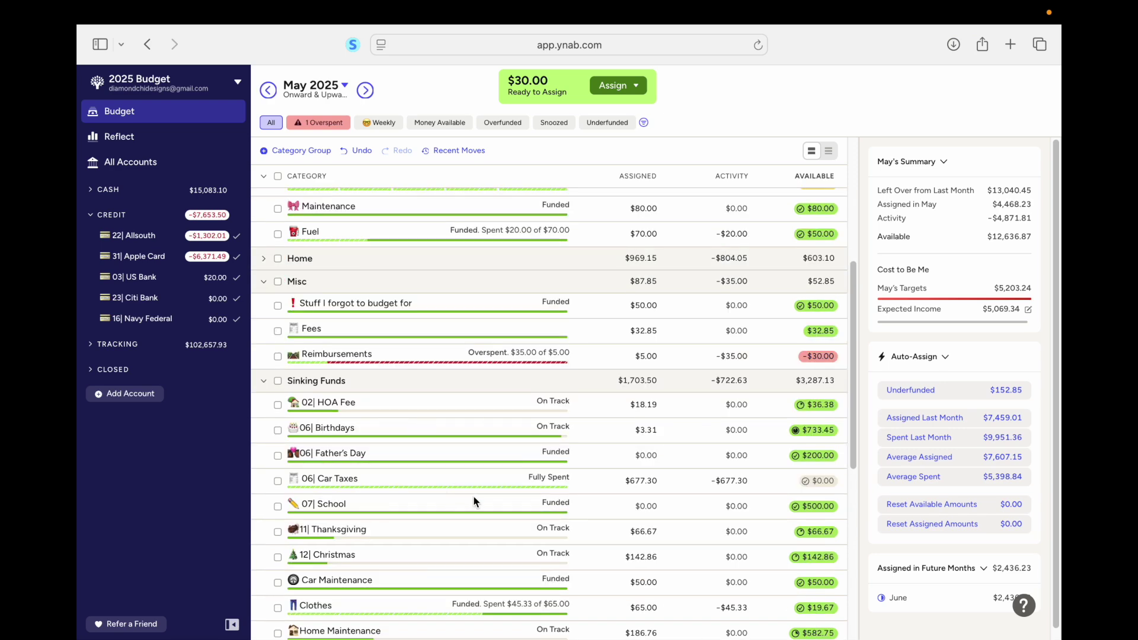
pyautogui.scroll(-4, 474, 501)
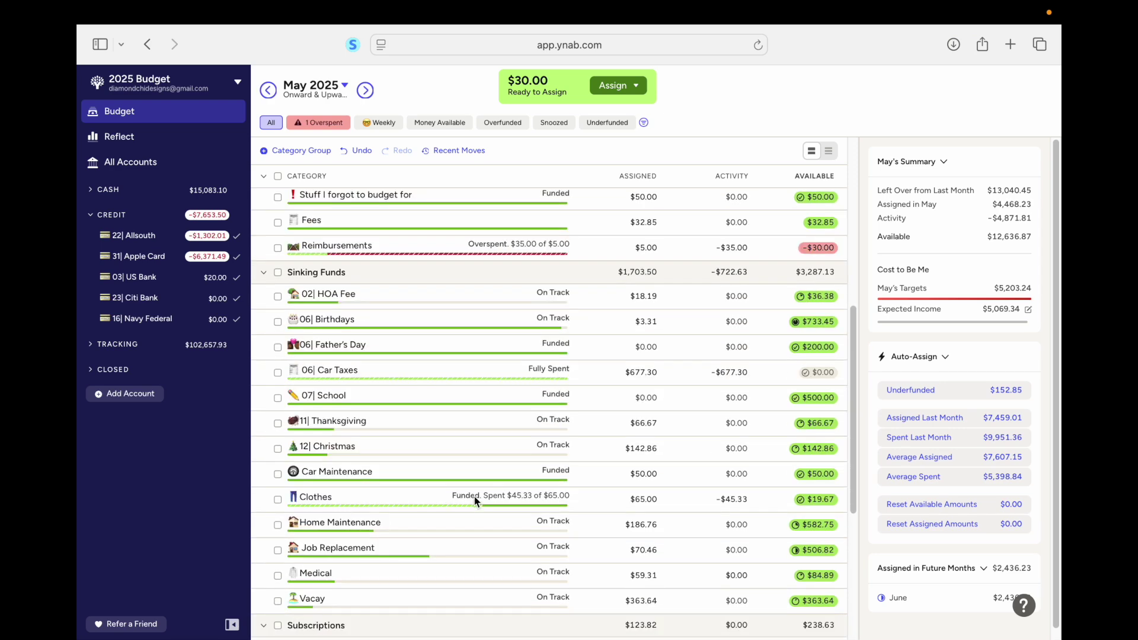
# Inspect the Clothes category's target and auto-assign options in Sinking Funds, and deselect it
pyautogui.click(439, 503)
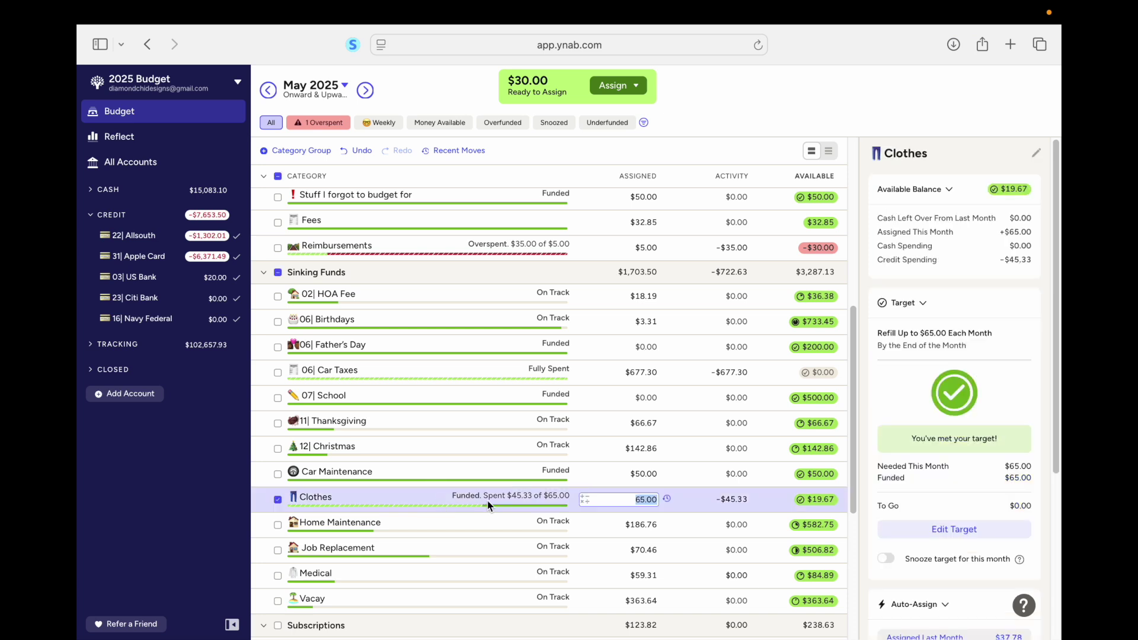
pyautogui.scroll(-3, 987, 513)
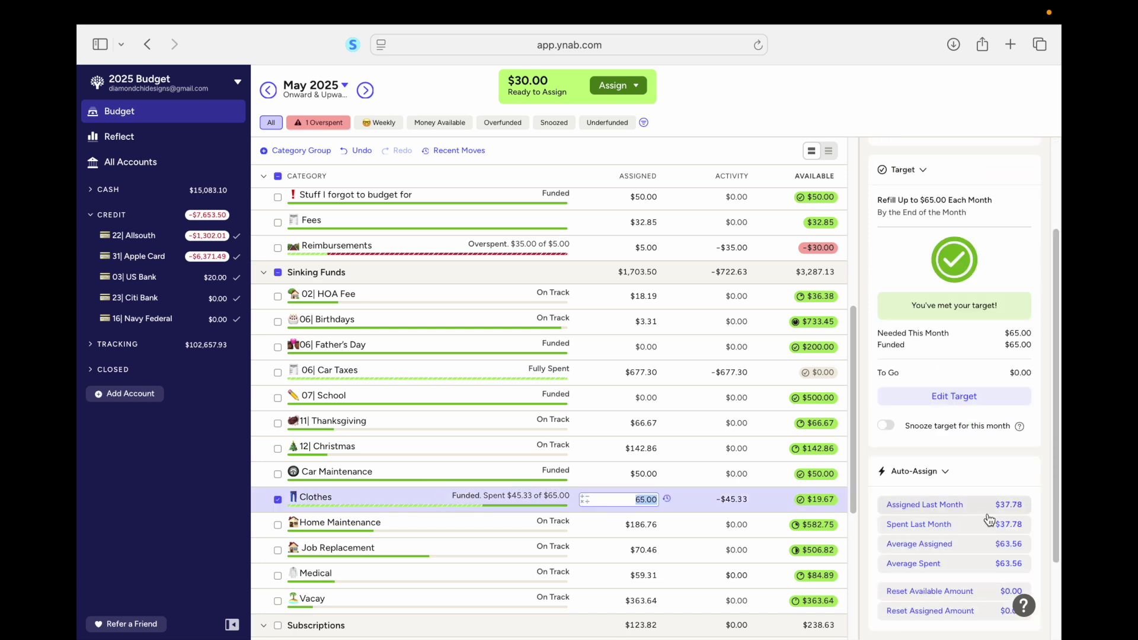
pyautogui.click(277, 499)
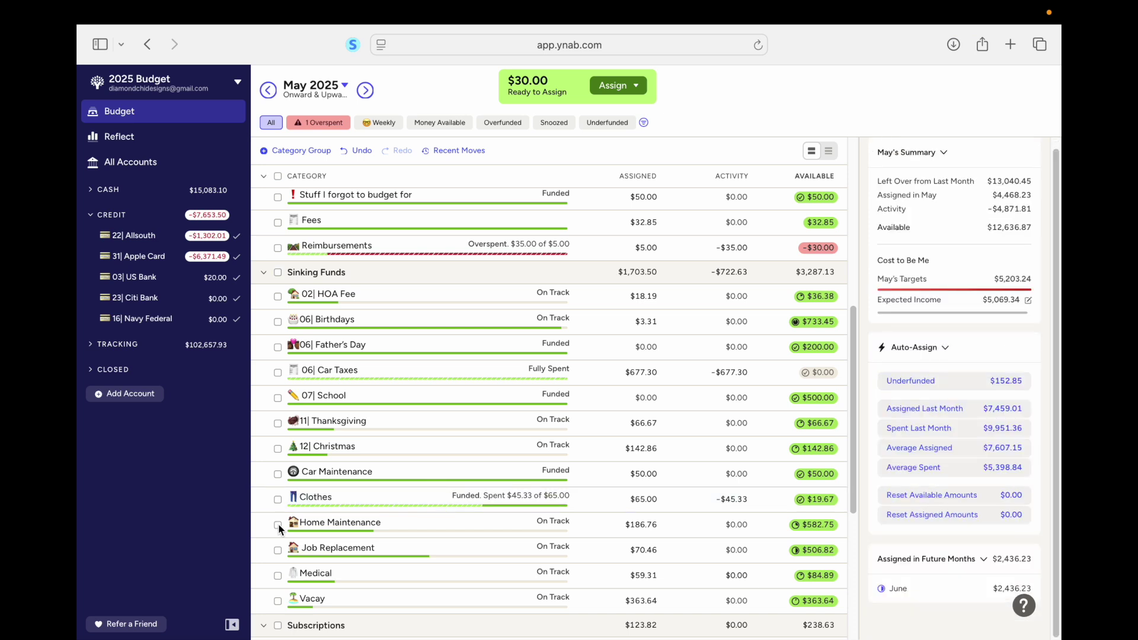
# Look over the remaining Sinking Funds, Subscriptions and Wish Farm categories in May
pyautogui.scroll(-1, 278, 524)
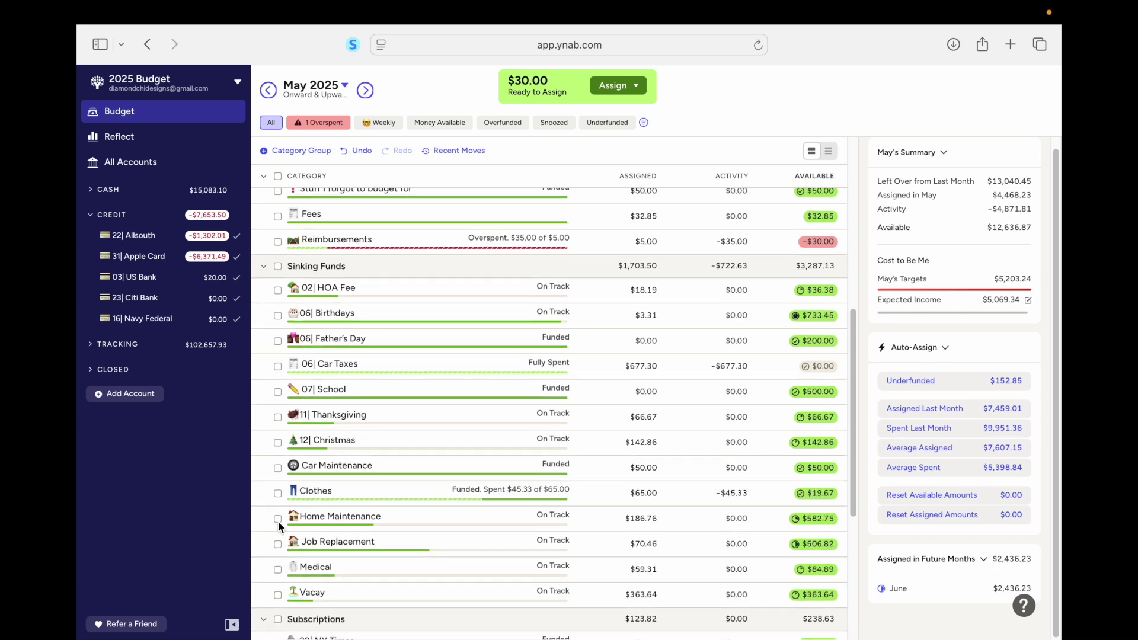
pyautogui.scroll(-4, 281, 520)
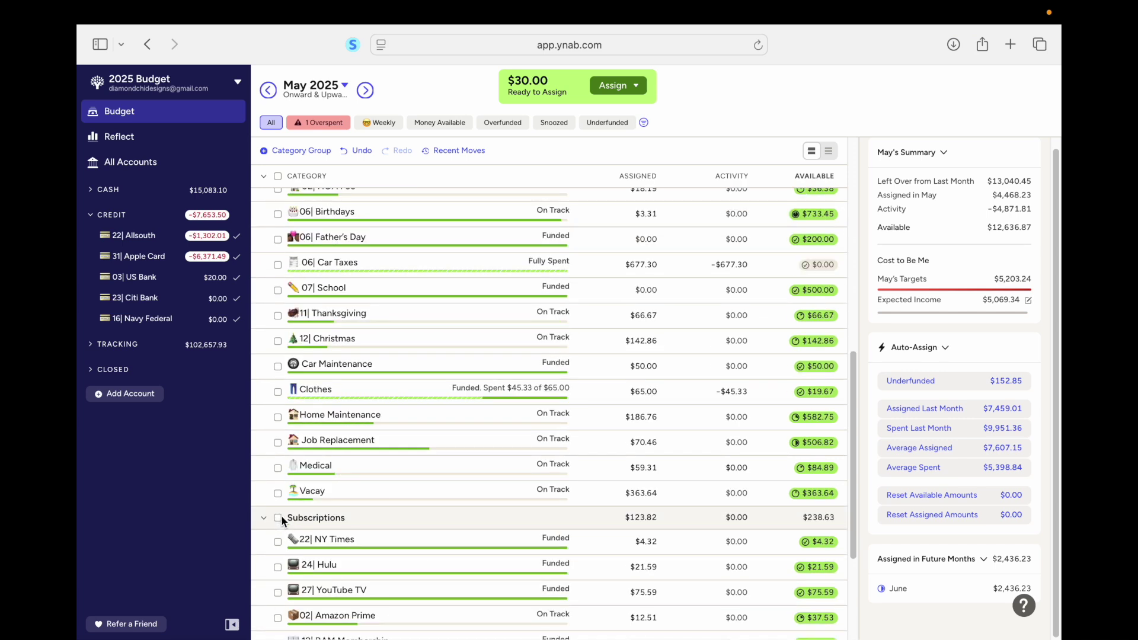
pyautogui.scroll(-8, 282, 520)
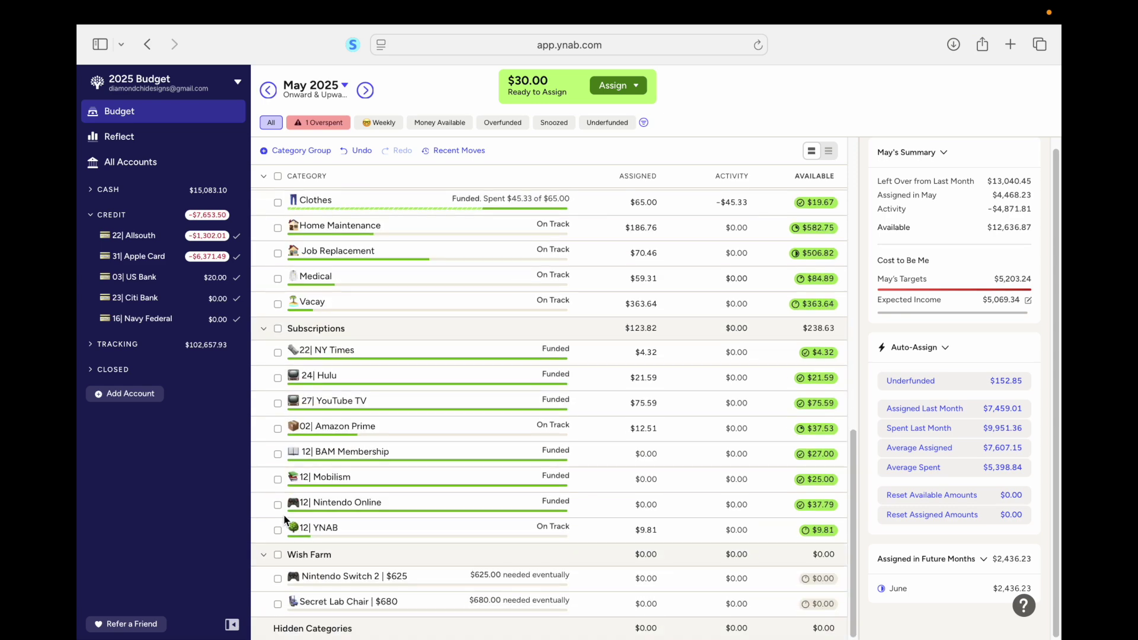
pyautogui.scroll(15, 285, 520)
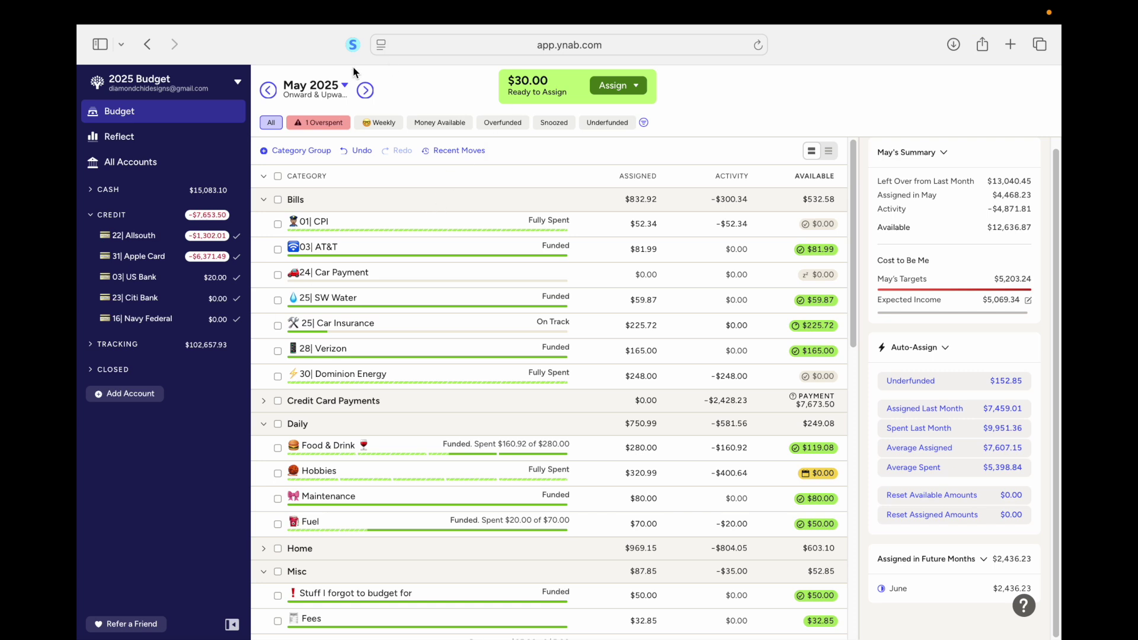
# Compare the ready-to-assign amounts of the June 2025 and May 2025 budgets, ending on May
pyautogui.click(364, 90)
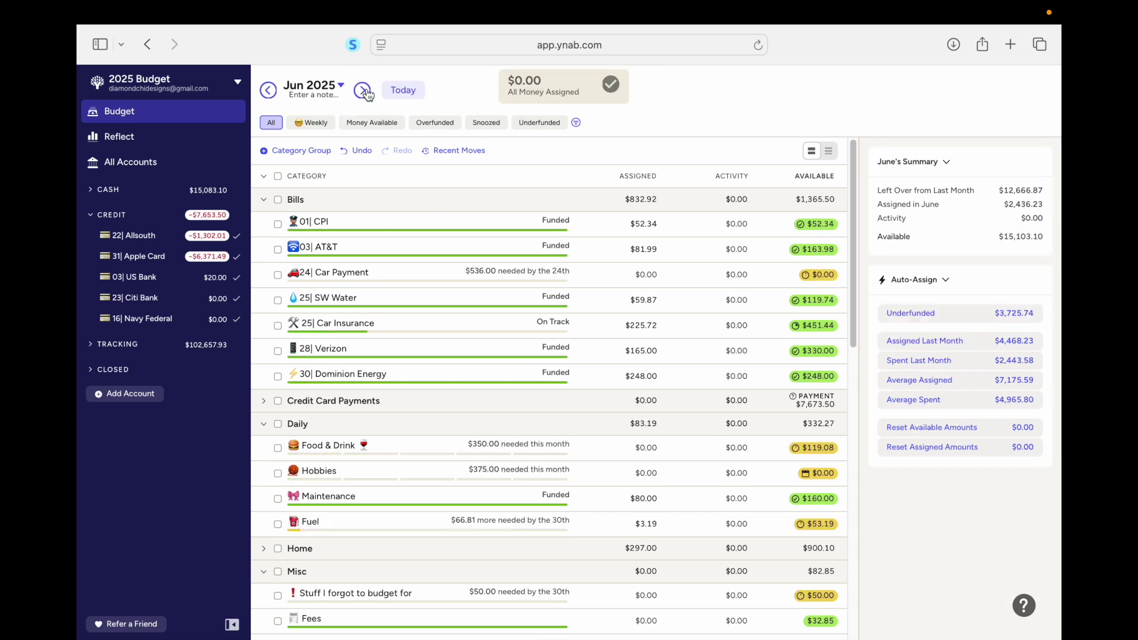
pyautogui.click(268, 91)
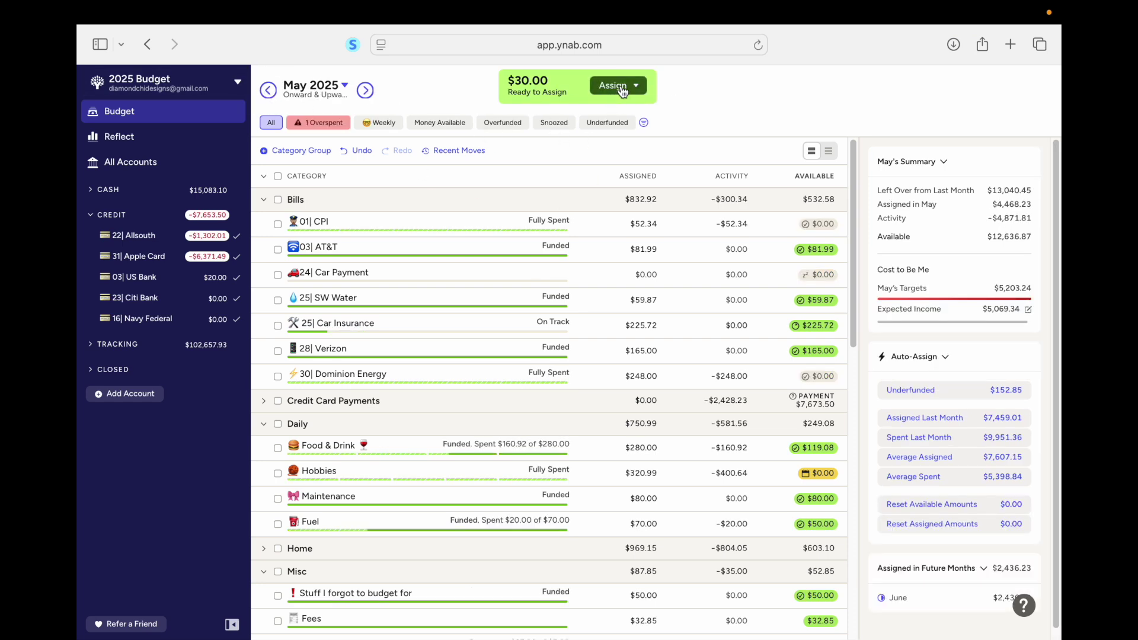
pyautogui.click(364, 90)
pyautogui.click(268, 92)
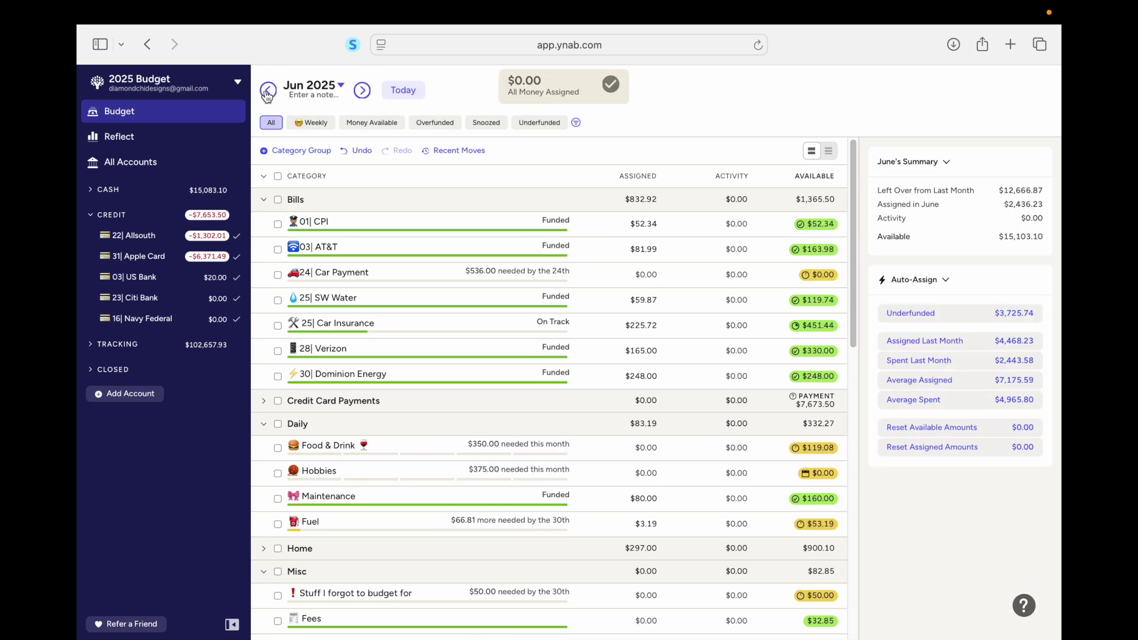
# Check May's underfunded, snoozed and overfunded category views, ending on the snoozed categories
pyautogui.click(605, 124)
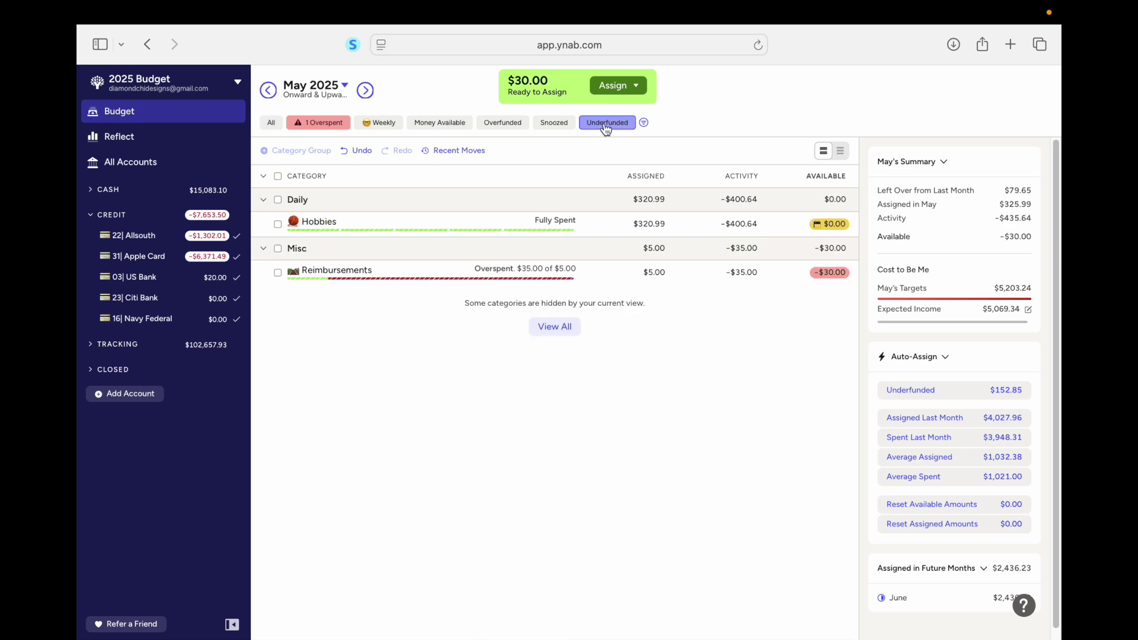
pyautogui.click(553, 123)
pyautogui.click(501, 127)
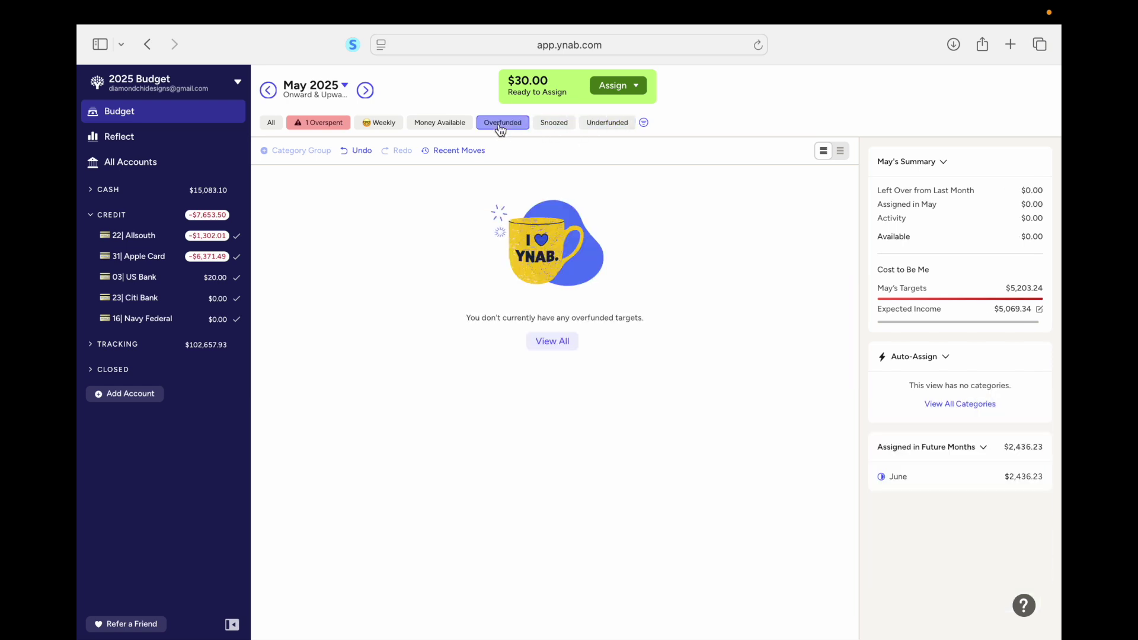
pyautogui.click(548, 124)
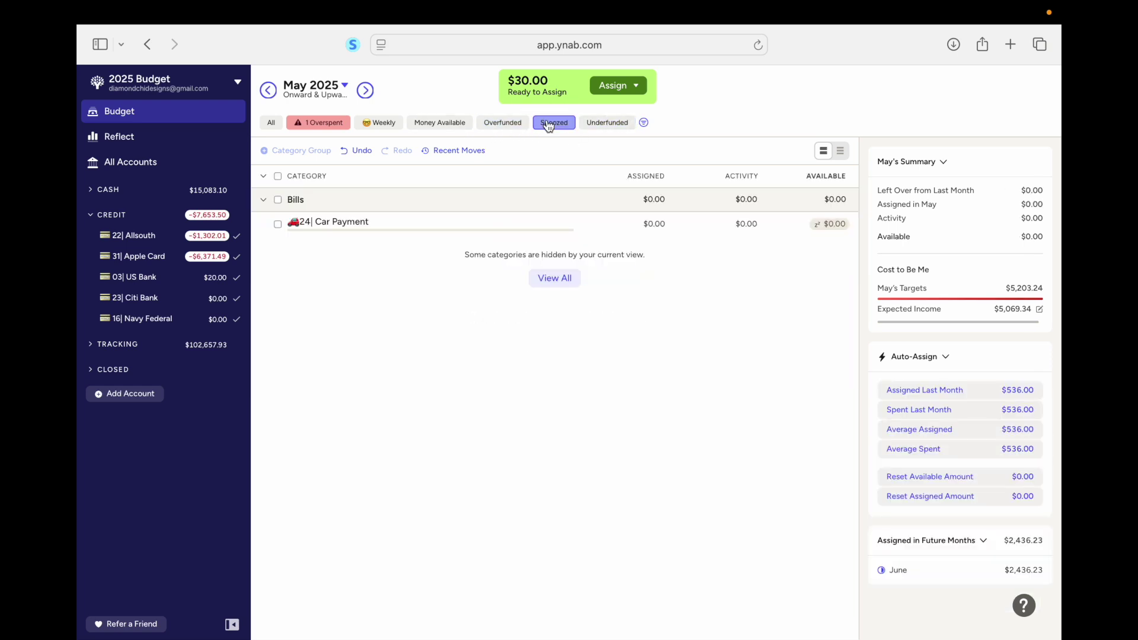
# Assign $30 to the snoozed Car Payment category in the May budget
pyautogui.click(655, 225)
pyautogui.write('30')
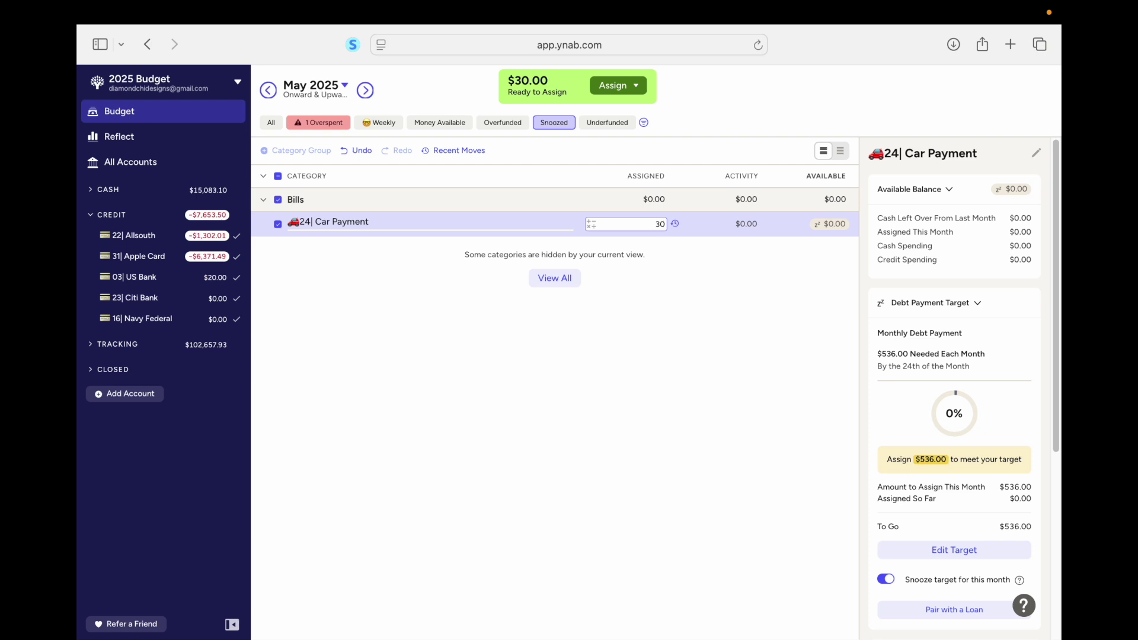
pyautogui.press('Return')
pyautogui.click(365, 90)
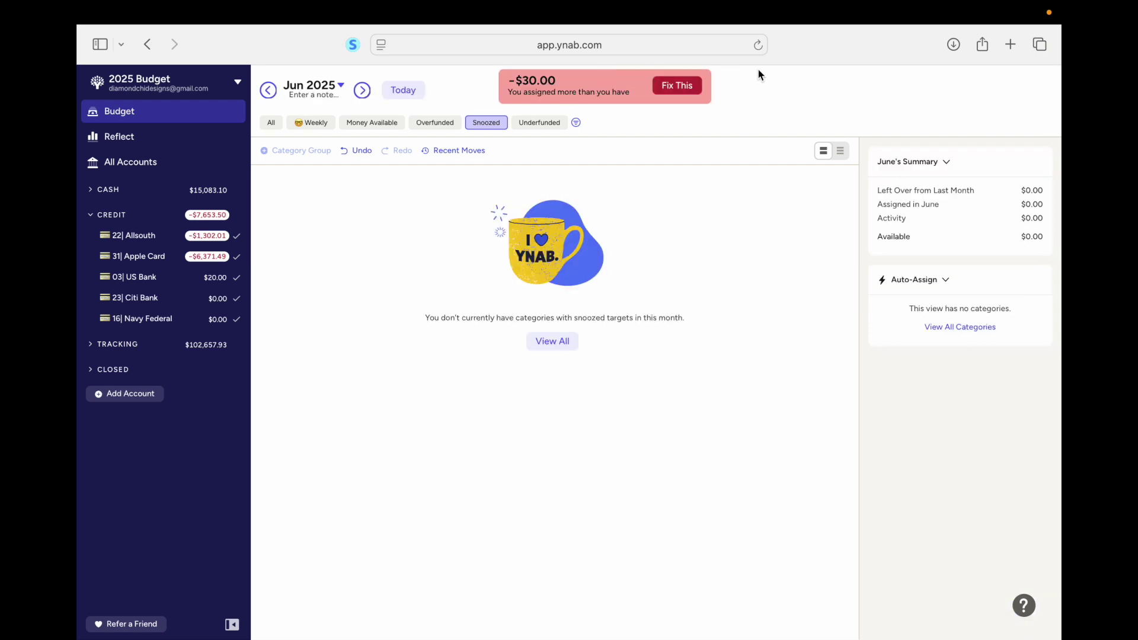
pyautogui.click(676, 85)
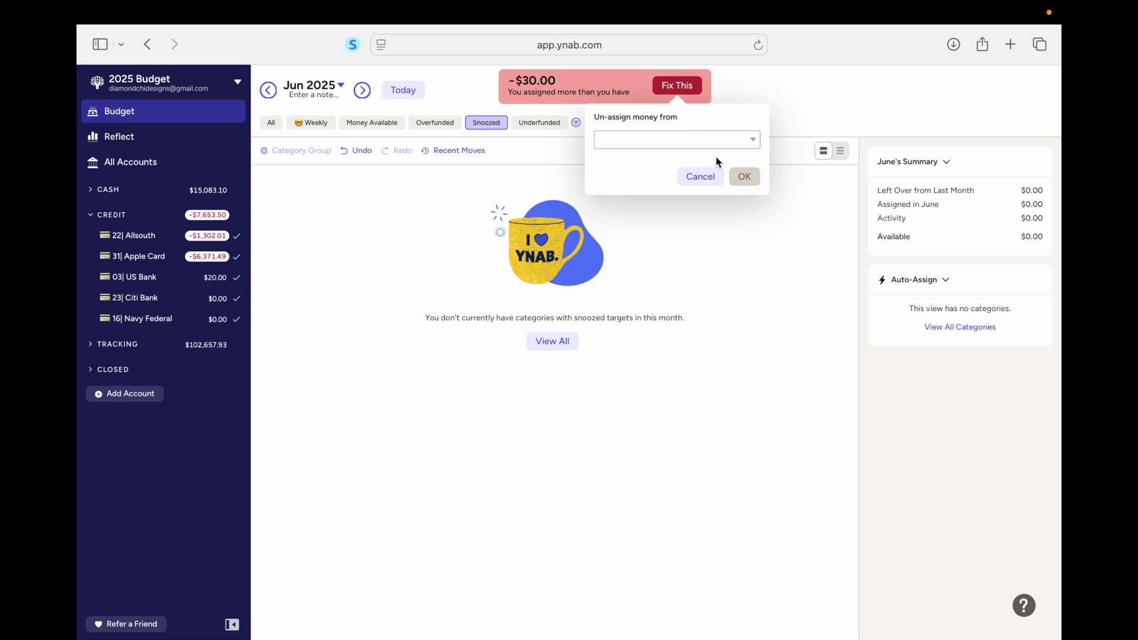
pyautogui.write('car')
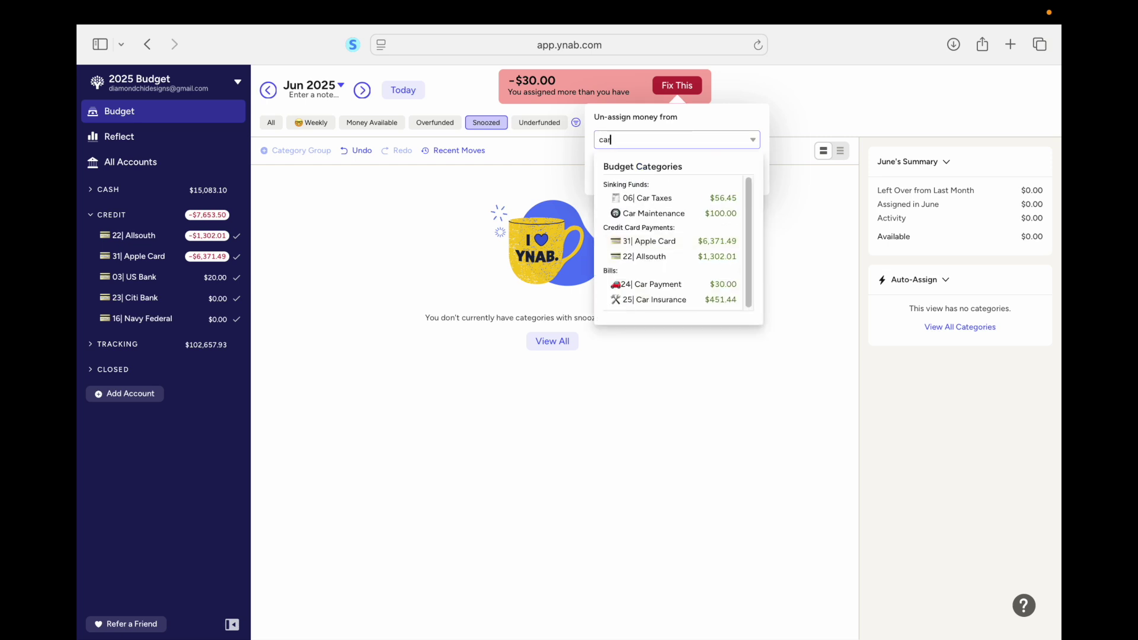
pyautogui.click(873, 109)
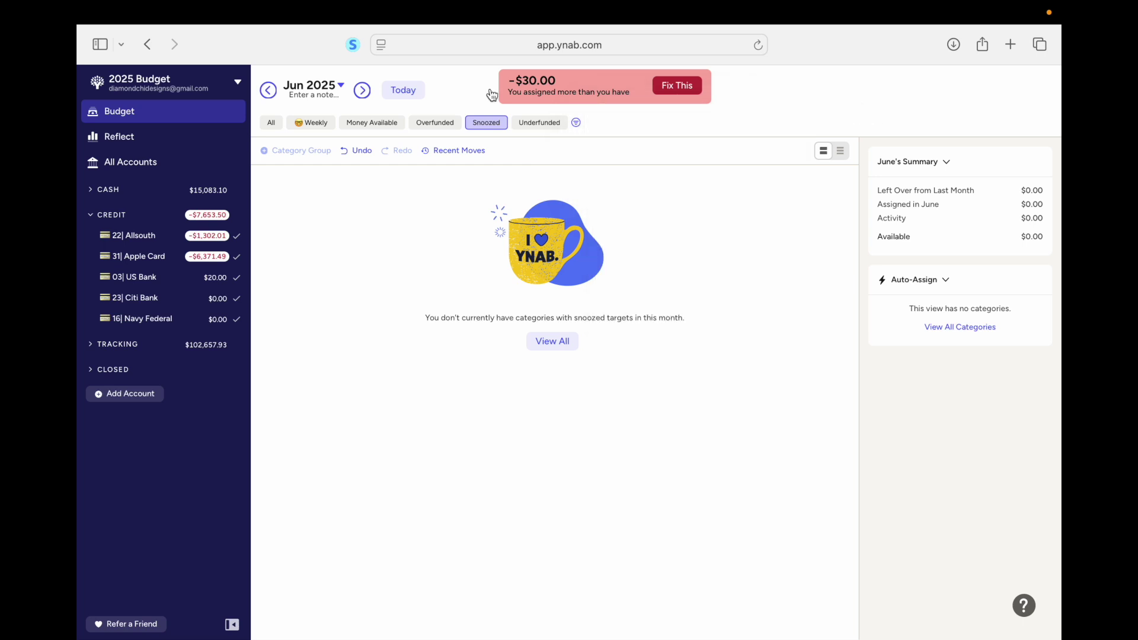
# Return to the May budget and undo the Car Payment assignment
pyautogui.click(397, 91)
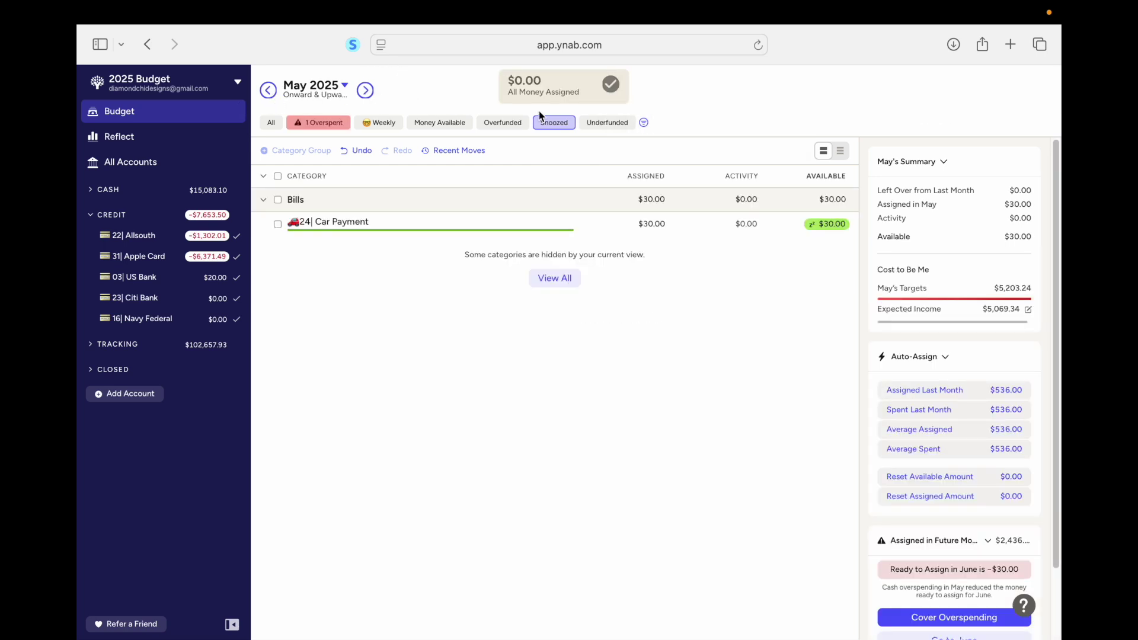
pyautogui.click(356, 156)
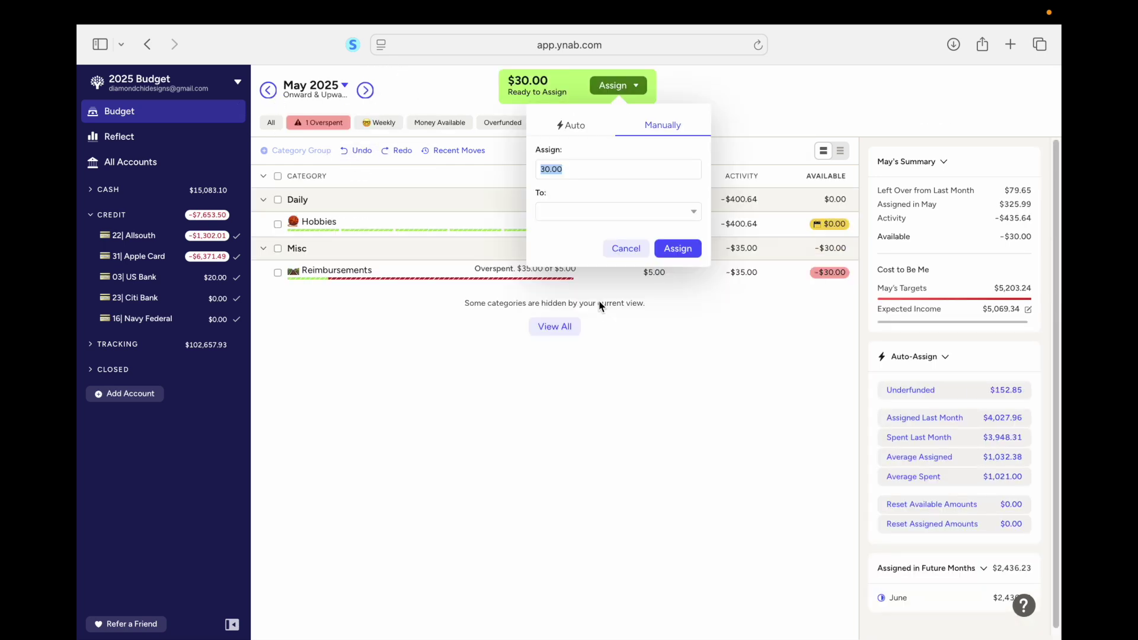
# Manually assign the $30.00 ready to assign in May to the Reimbursements category
pyautogui.click(547, 211)
pyautogui.write('rem')
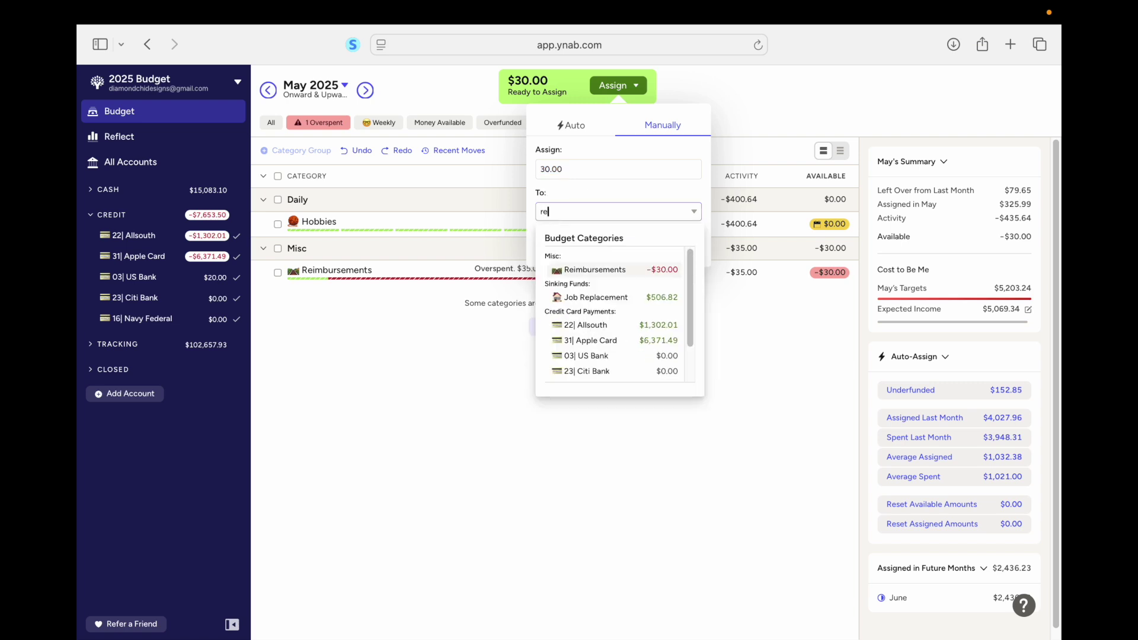
pyautogui.press('BackSpace')
pyautogui.press('BackSpace')
pyautogui.write('eimbru')
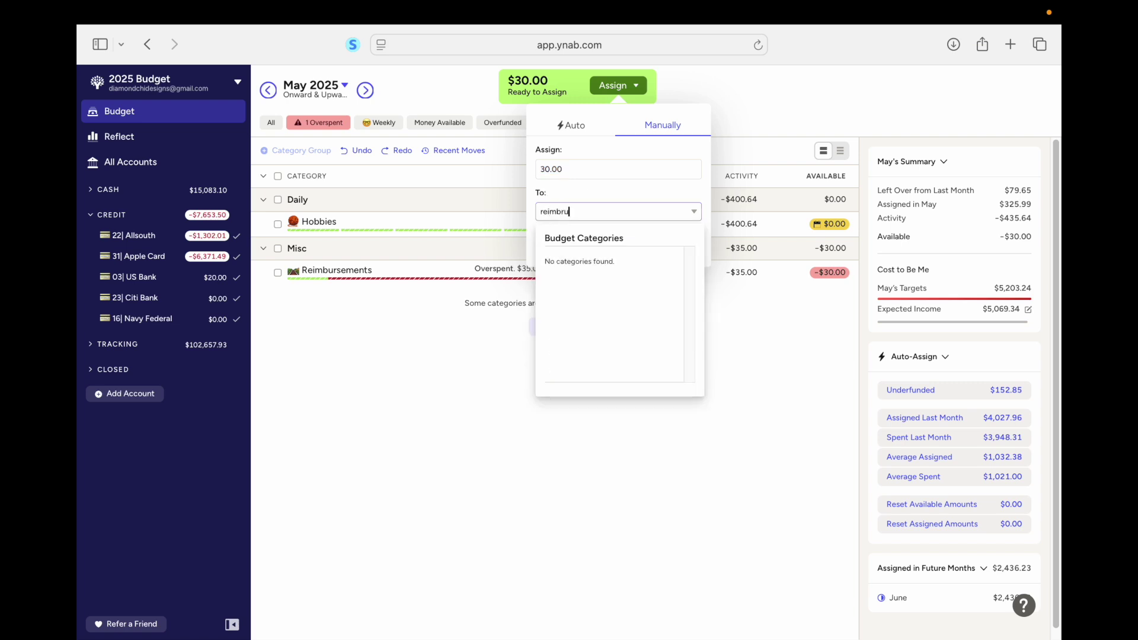
pyautogui.press('BackSpace')
pyautogui.press('BackSpace')
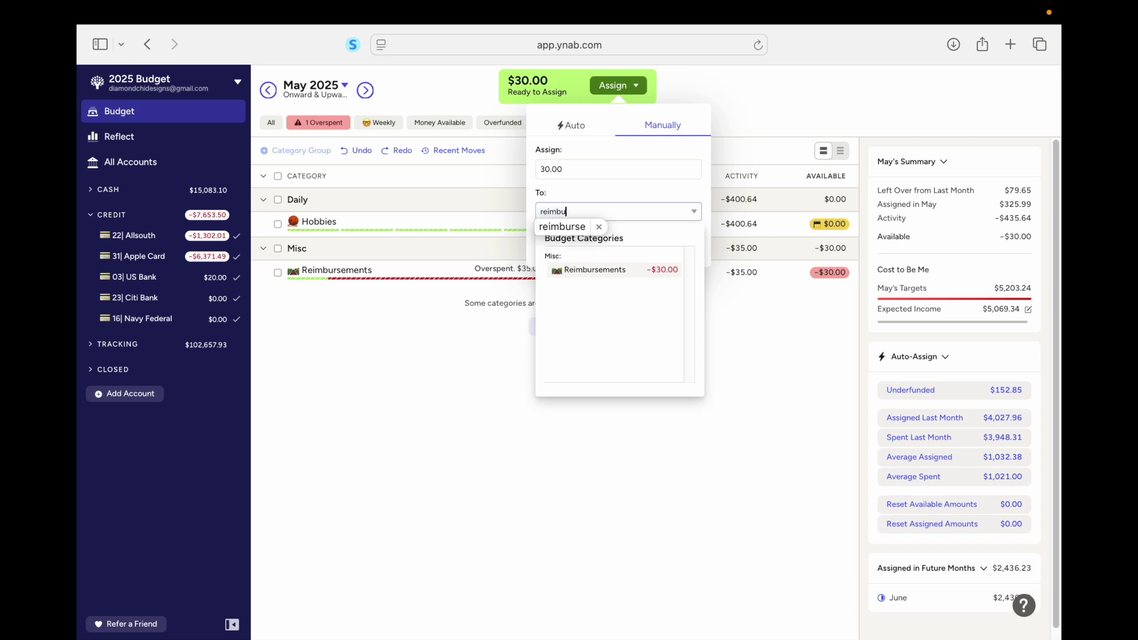
pyautogui.click(596, 270)
pyautogui.click(658, 261)
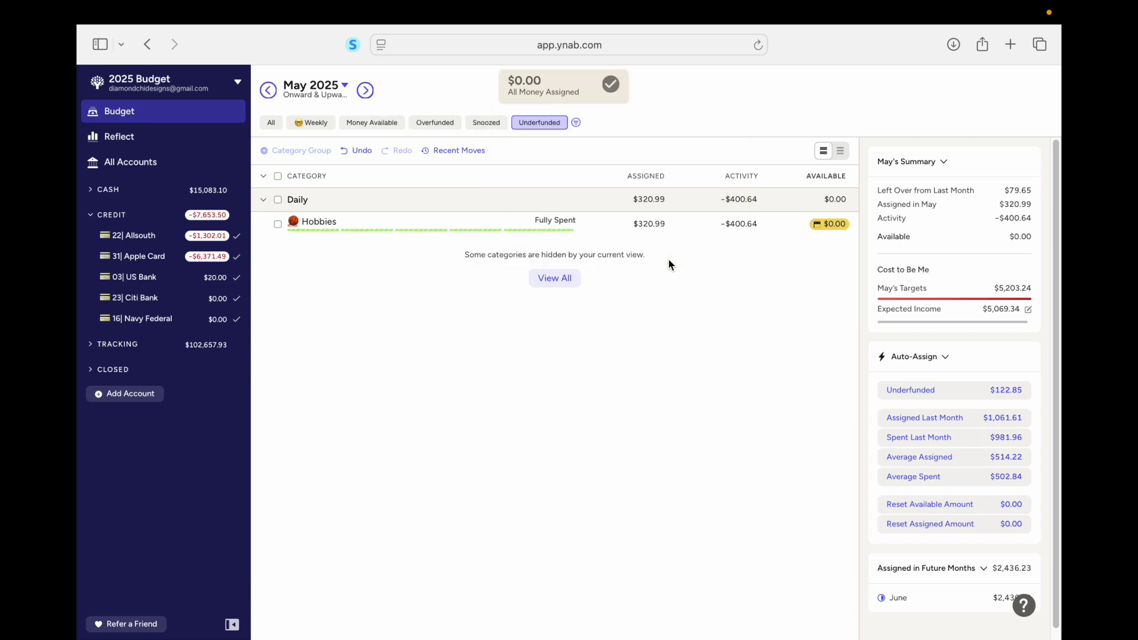
# Check June's underfunded categories, and return to May to look over all of its categories
pyautogui.click(366, 90)
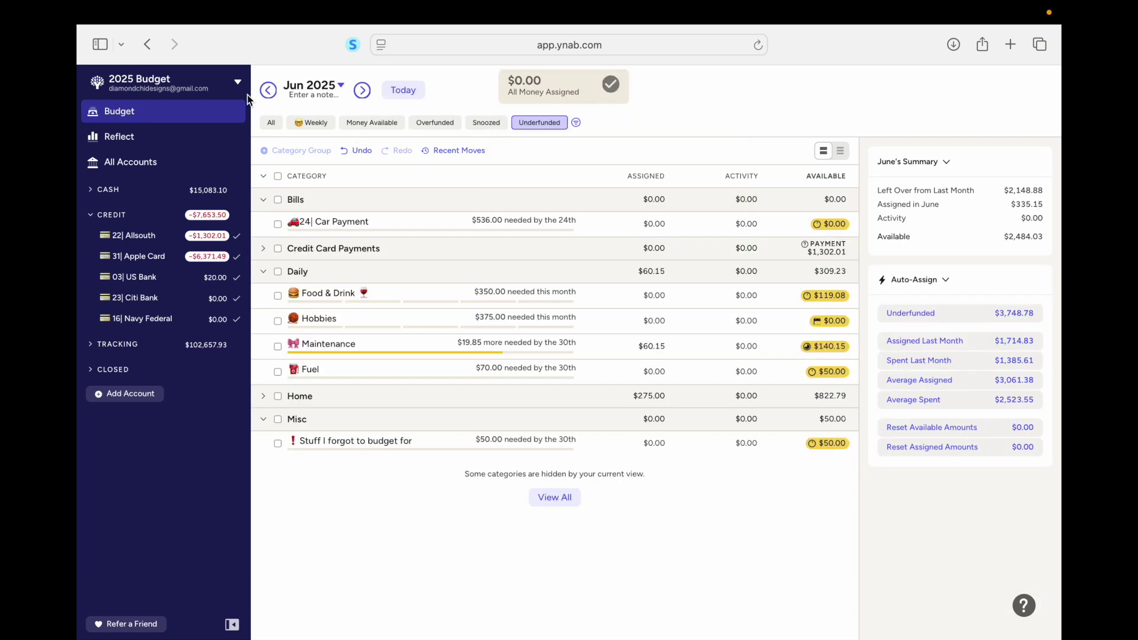
pyautogui.click(267, 90)
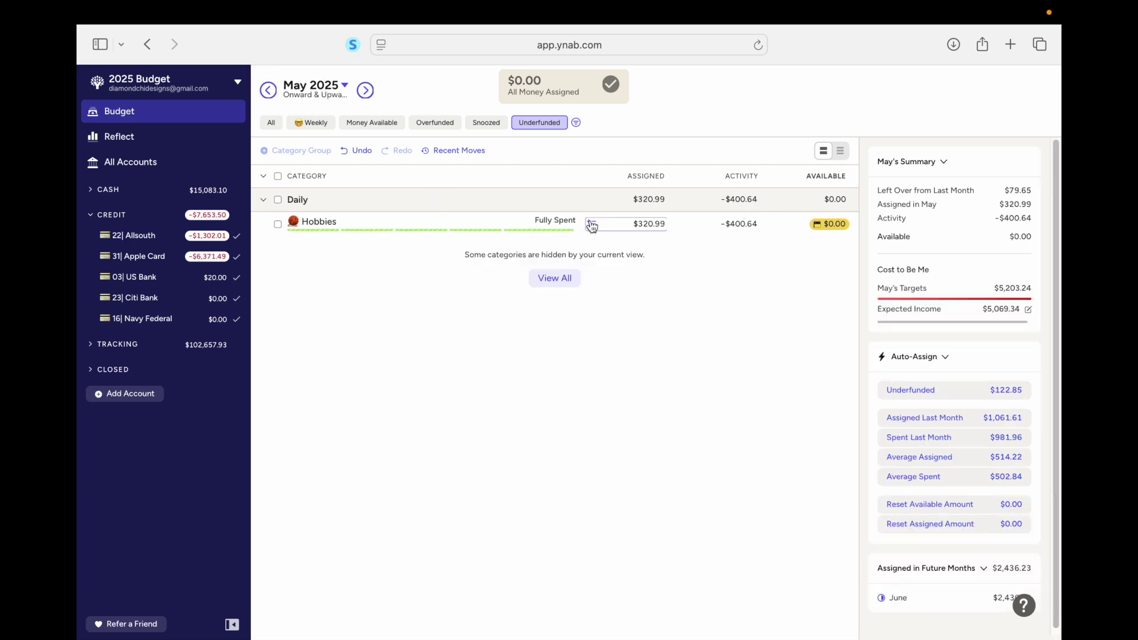
pyautogui.click(275, 128)
pyautogui.scroll(-5, 557, 243)
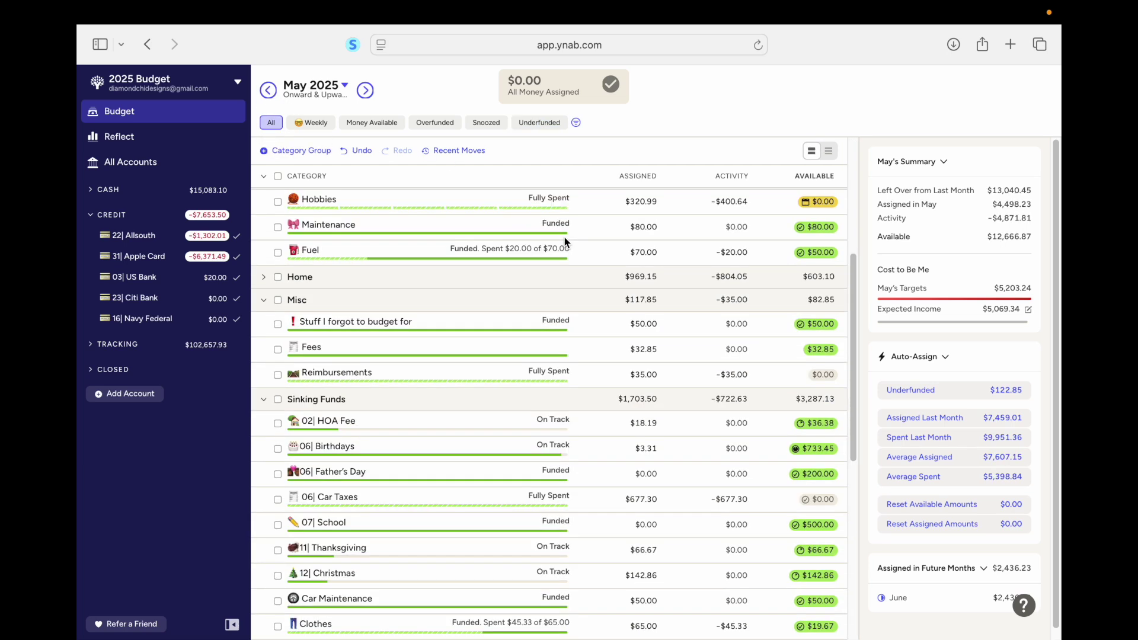
pyautogui.scroll(-7, 566, 241)
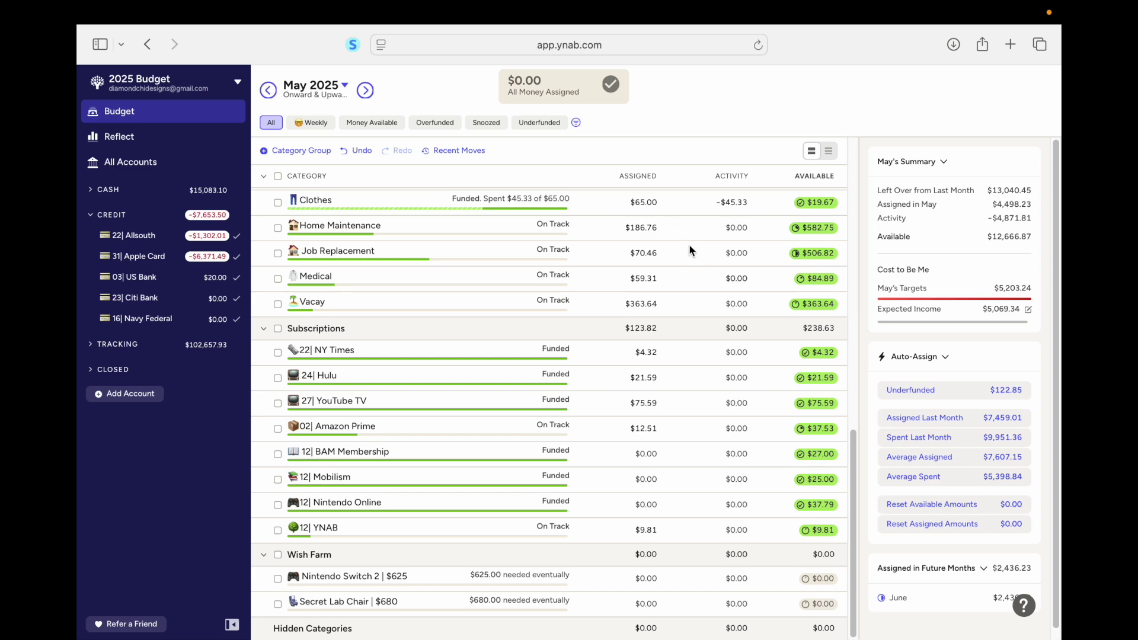
pyautogui.scroll(10, 607, 276)
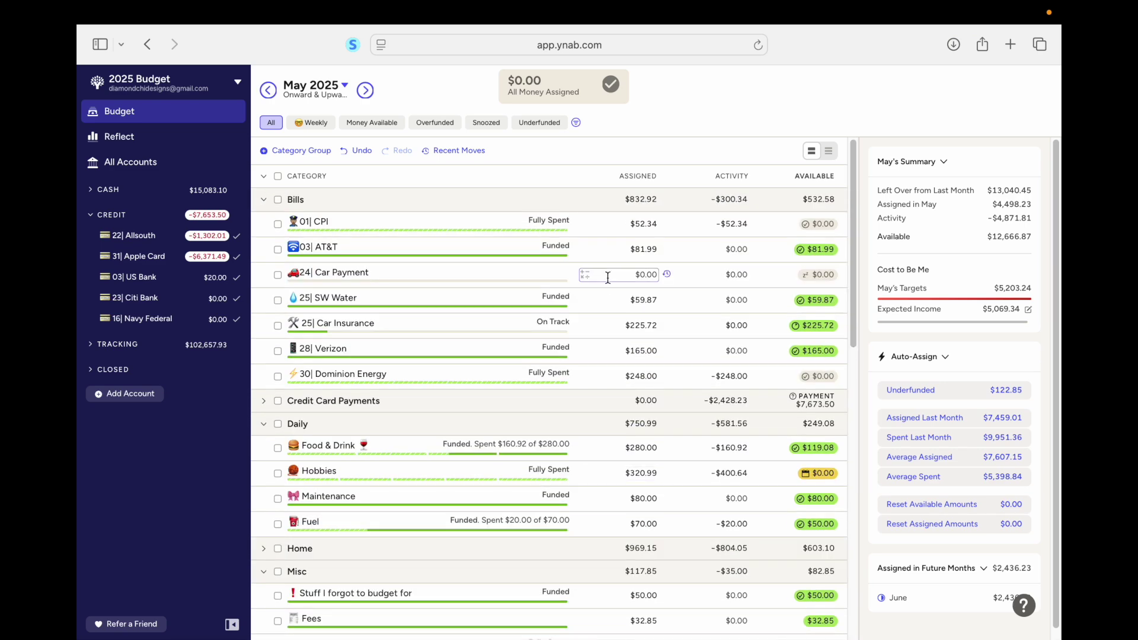